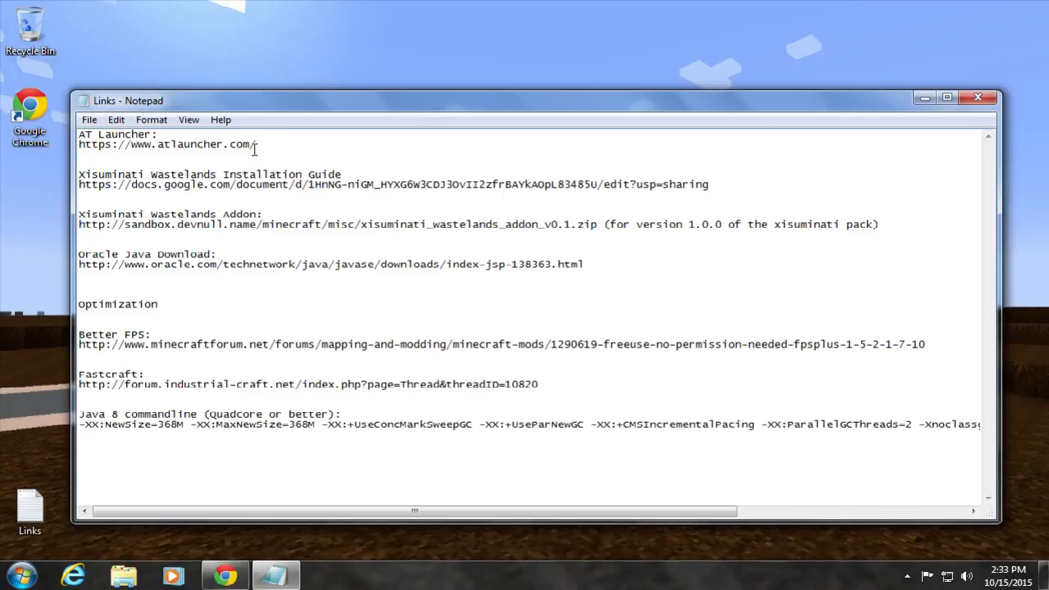
# Step: Select the ATLauncher web address in the Links file and copy it
pyautogui.moveTo(257, 148); pyautogui.dragTo(79, 148)
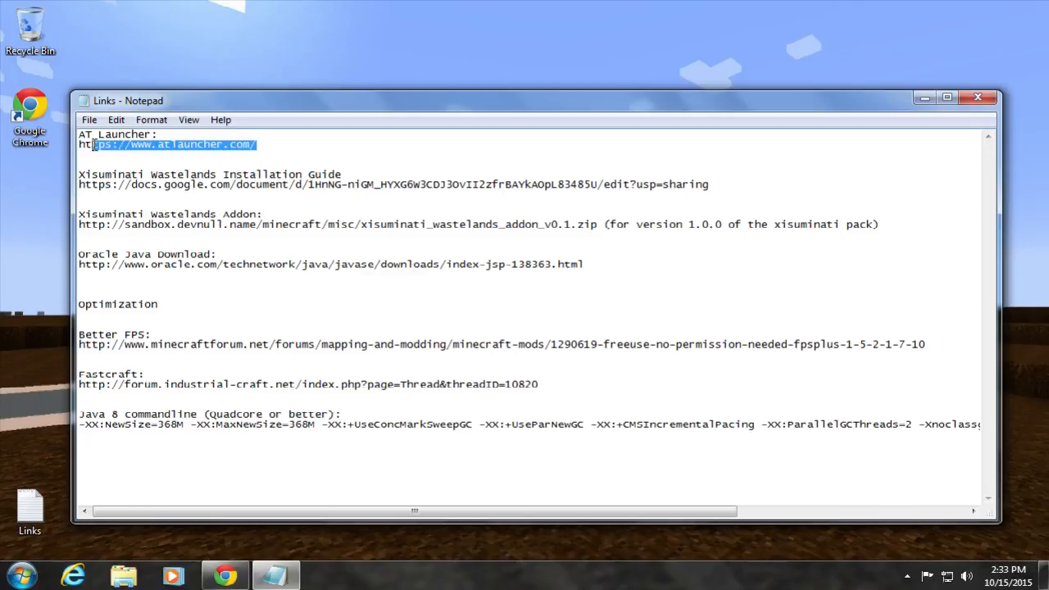
pyautogui.rightClick(129, 150)
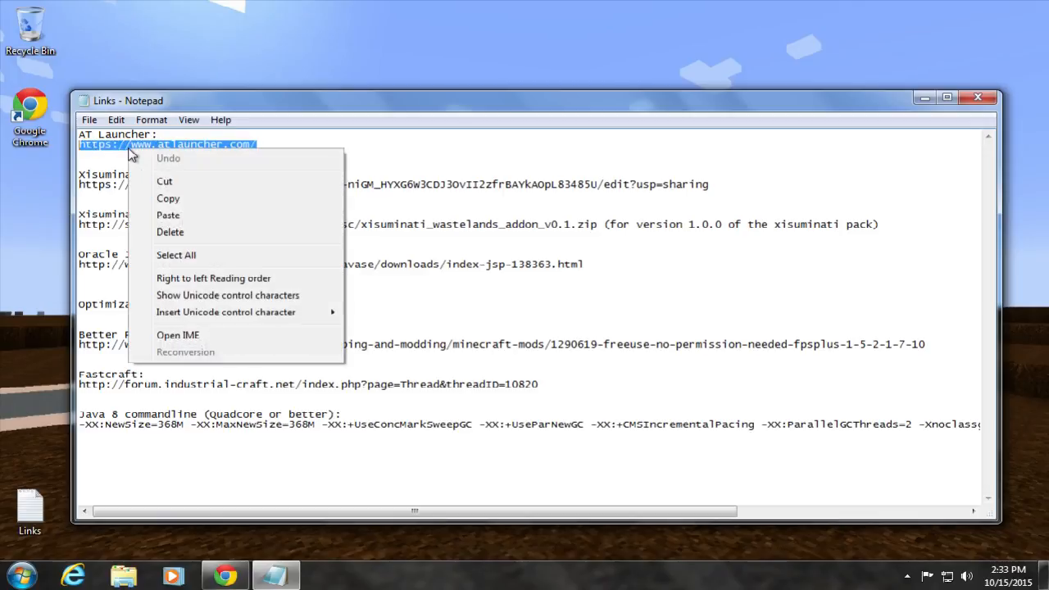
pyautogui.click(115, 152)
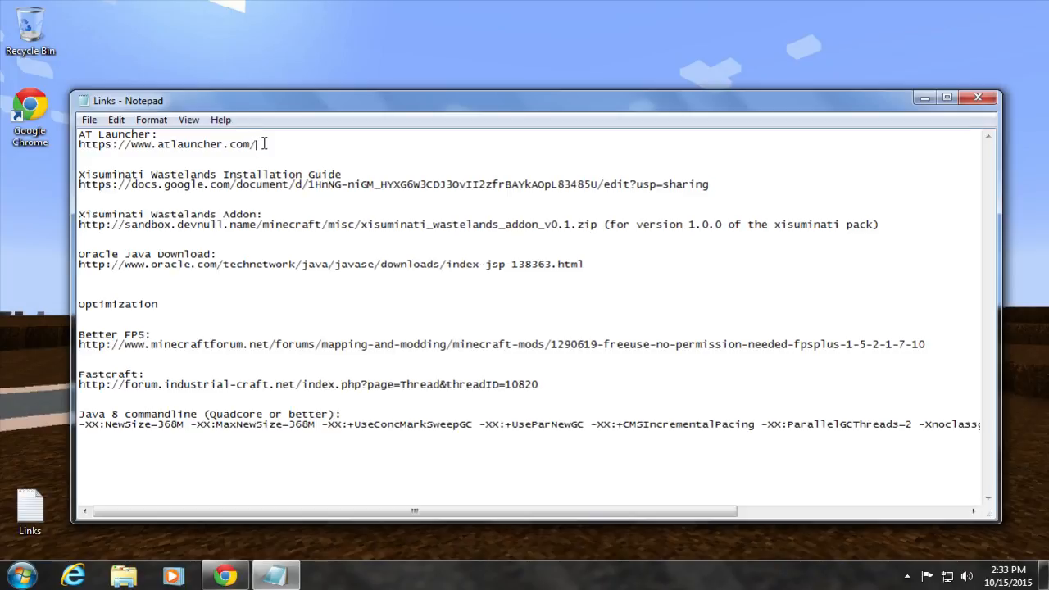
pyautogui.moveTo(264, 144); pyautogui.dragTo(79, 145)
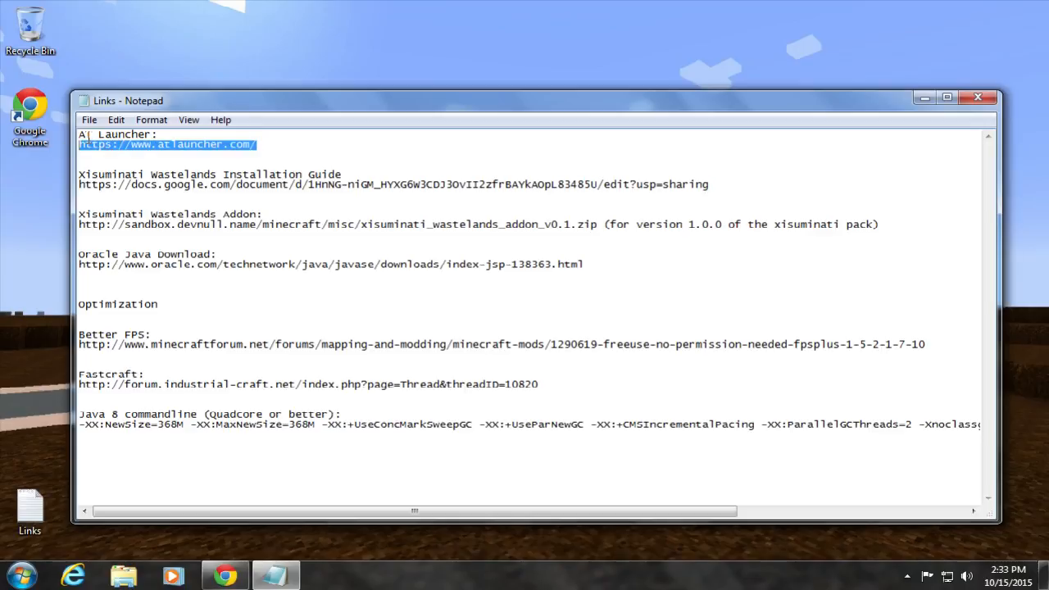
pyautogui.rightClick(149, 147)
pyautogui.click(226, 198)
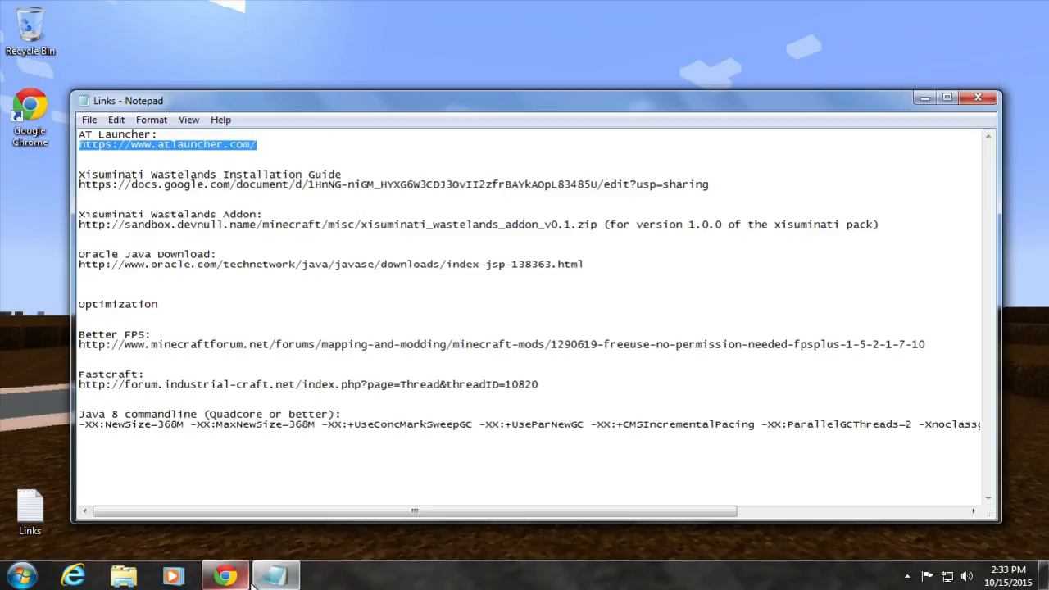
pyautogui.moveTo(251, 582)
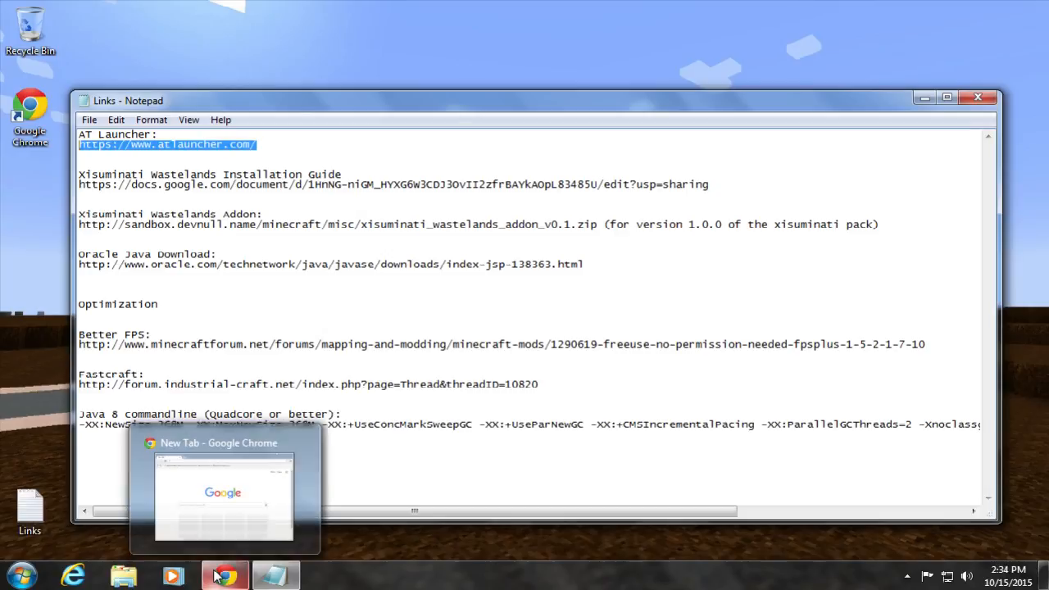
pyautogui.click(217, 576)
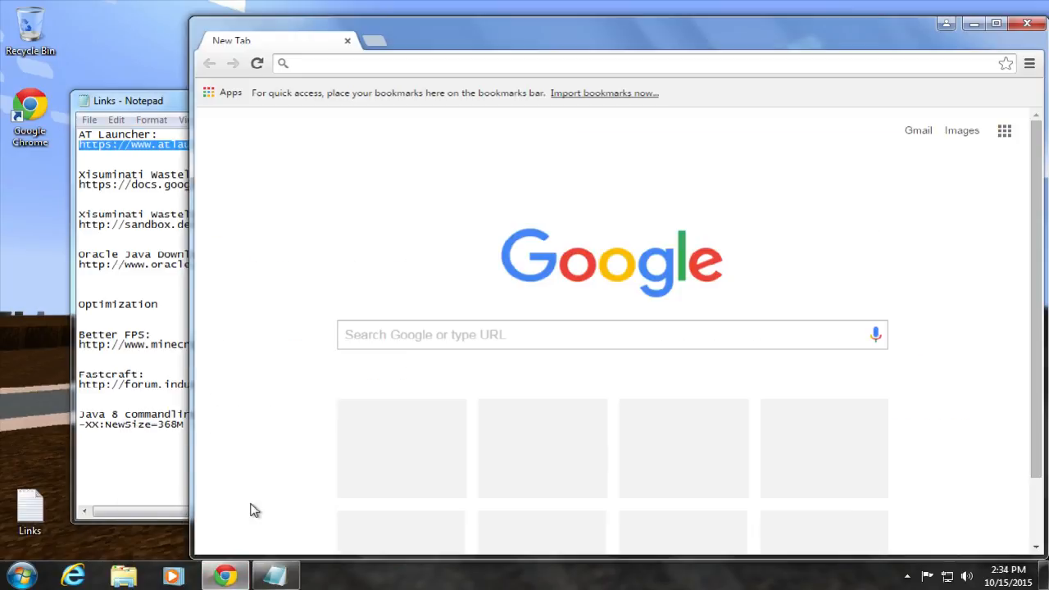
pyautogui.click(326, 67)
pyautogui.rightClick(326, 67)
pyautogui.click(377, 143)
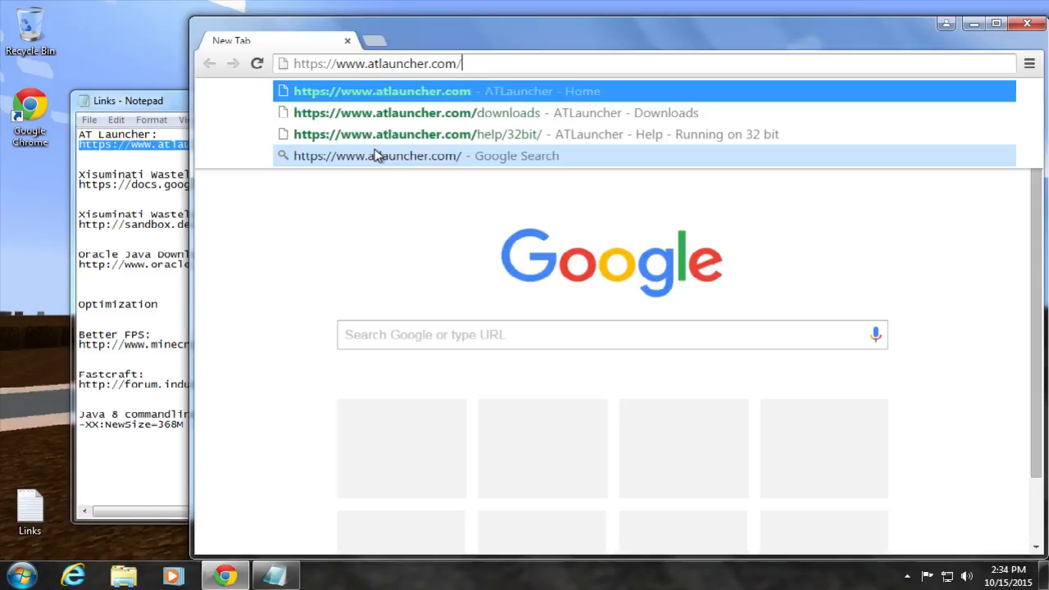
pyautogui.press('Return')
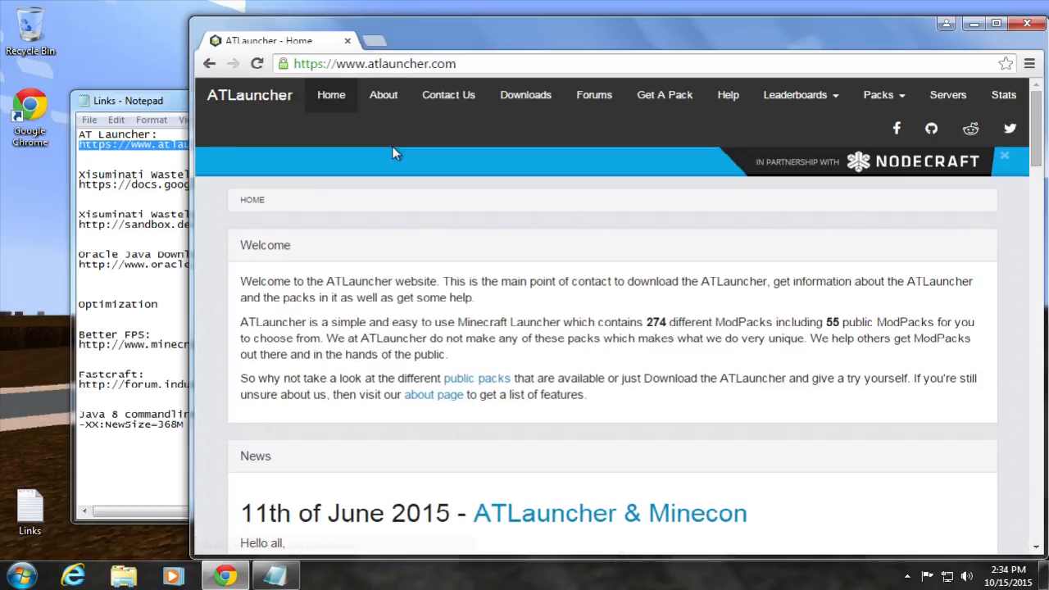
pyautogui.scroll(-2, 487, 332)
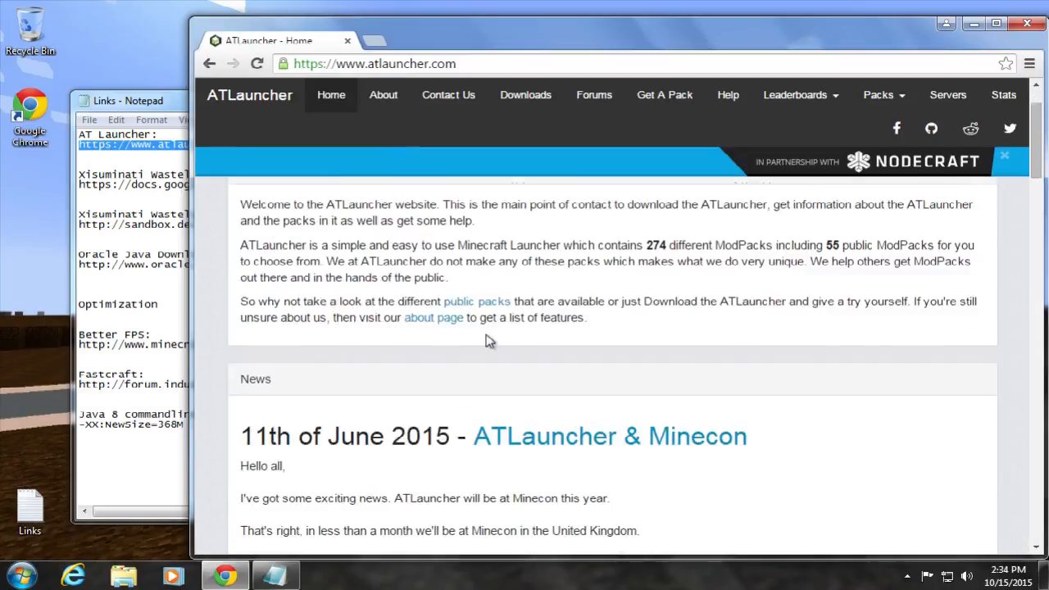
pyautogui.scroll(2, 488, 336)
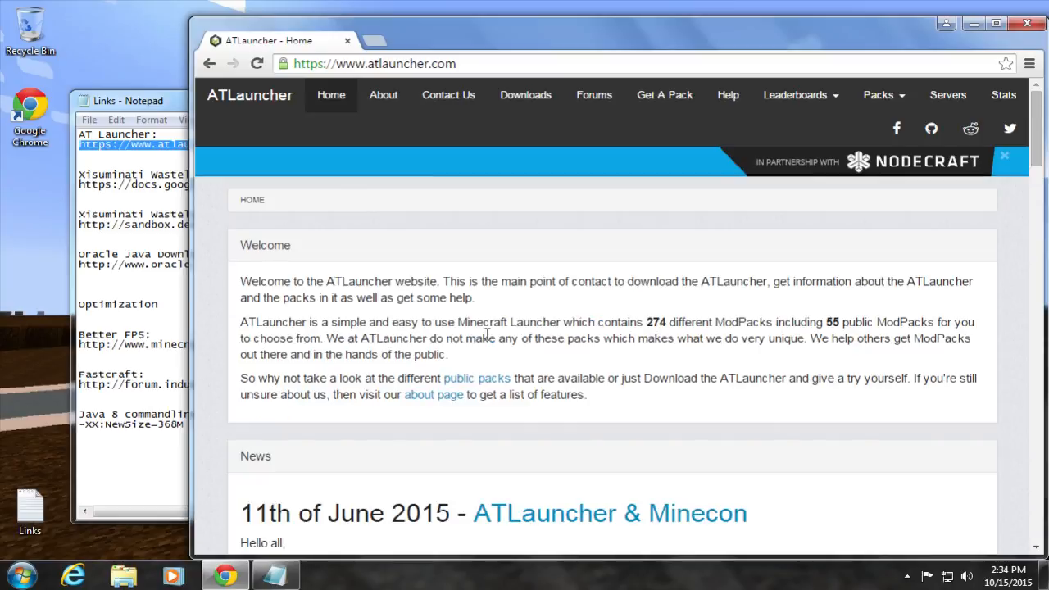
# Step: Go to the ATLauncher Downloads page and scroll past the installation video to the download buttons
pyautogui.click(528, 100)
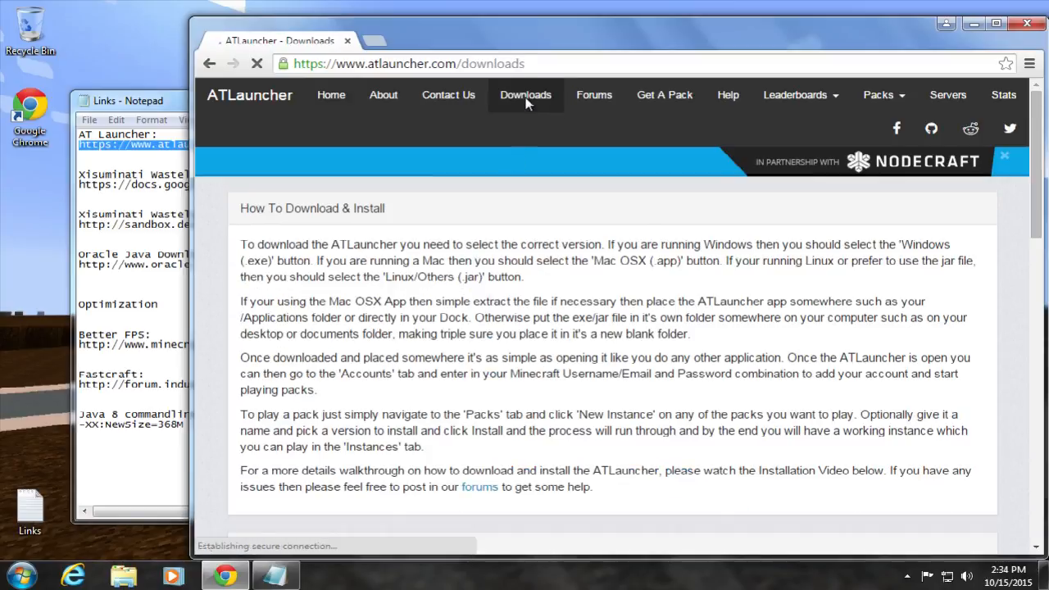
pyautogui.scroll(-3, 579, 373)
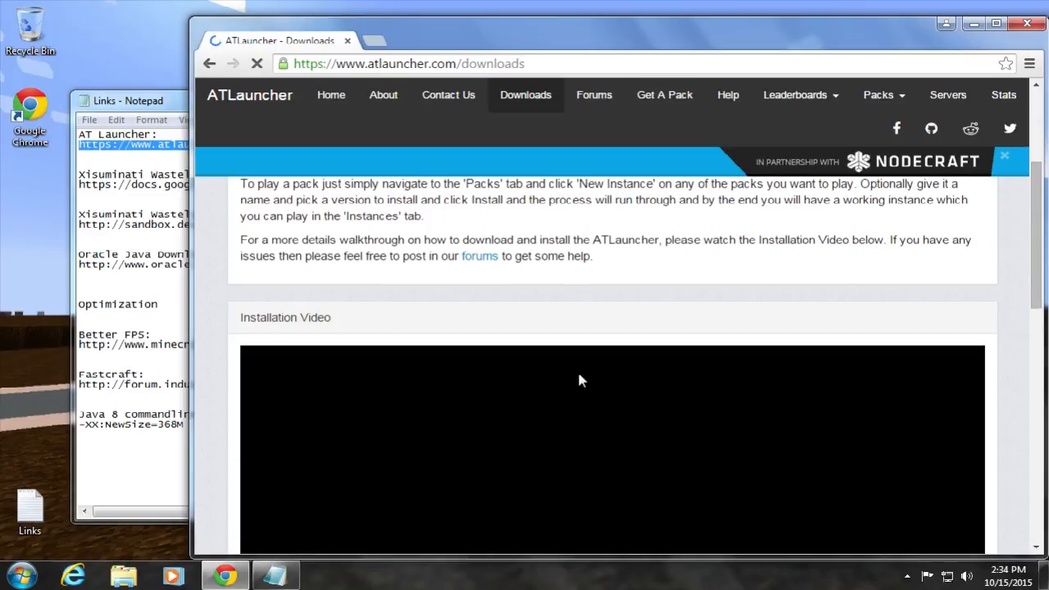
pyautogui.scroll(-2, 579, 379)
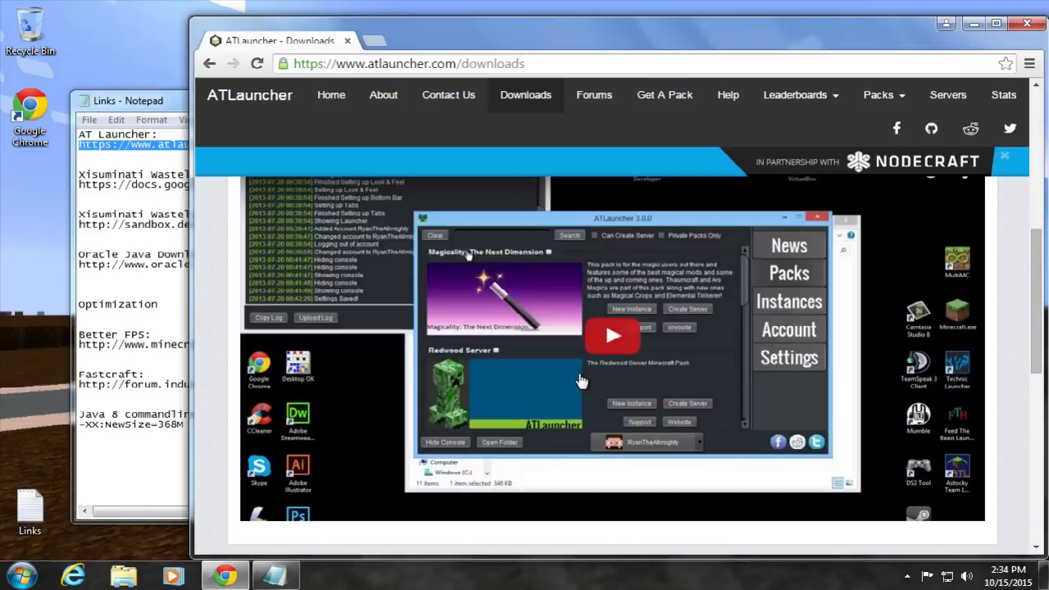
pyautogui.scroll(5, 579, 380)
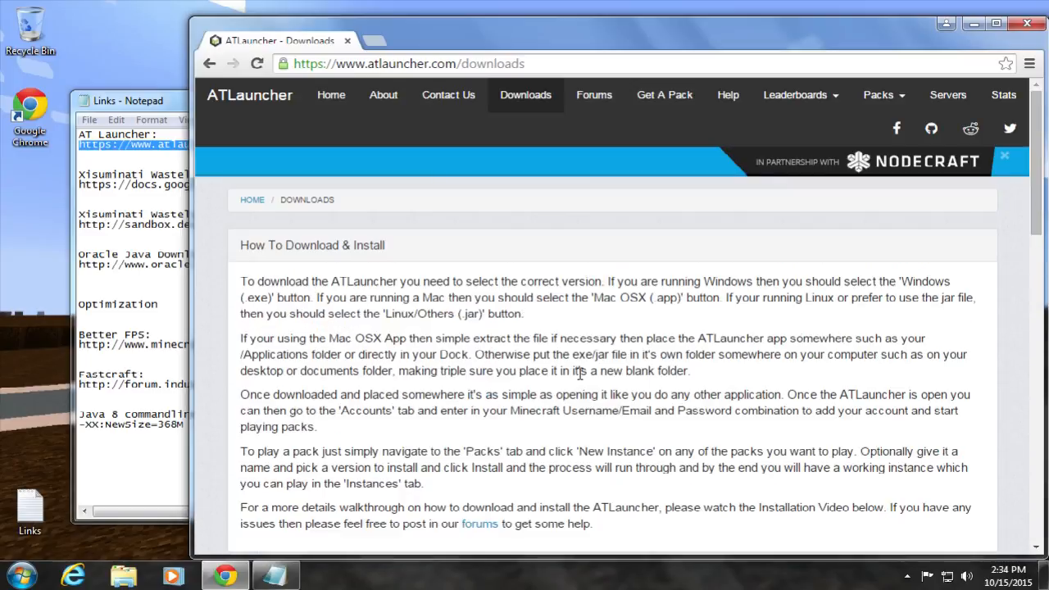
pyautogui.scroll(-1, 468, 348)
pyautogui.scroll(-4, 468, 348)
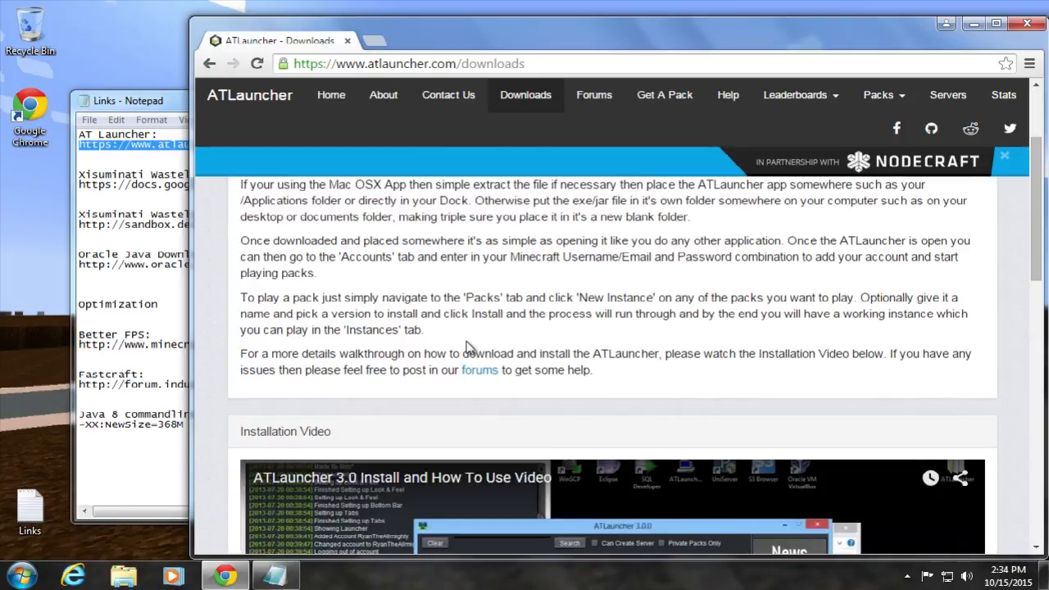
pyautogui.scroll(-6, 468, 348)
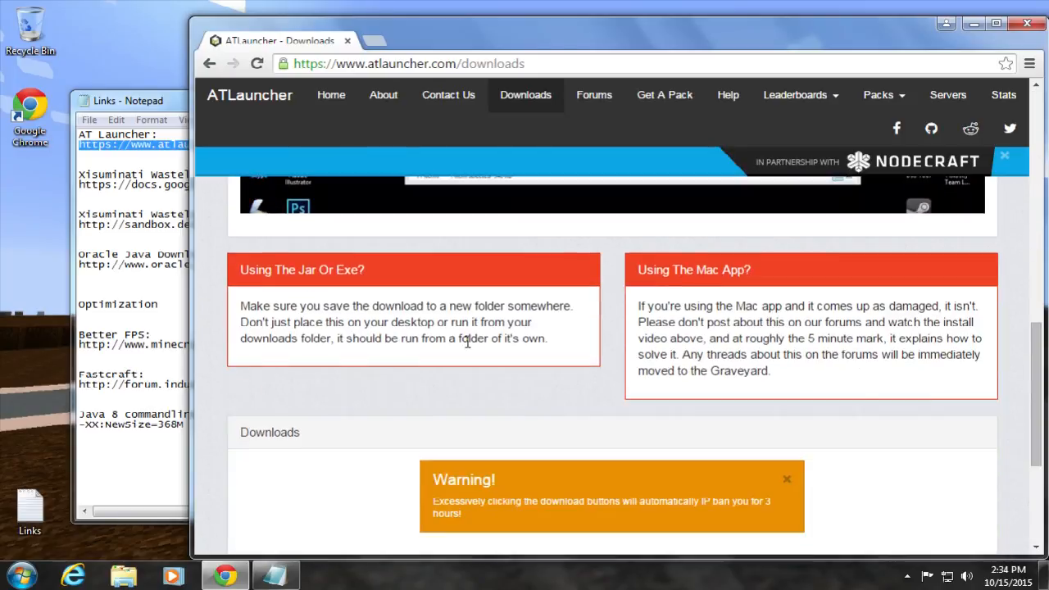
pyautogui.scroll(2, 468, 343)
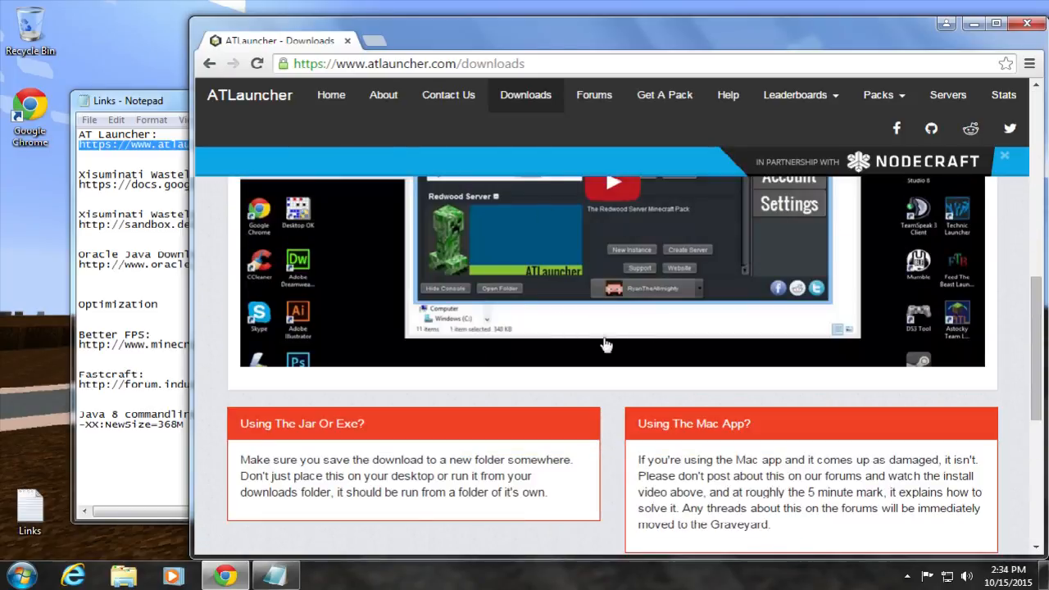
pyautogui.scroll(-3, 573, 387)
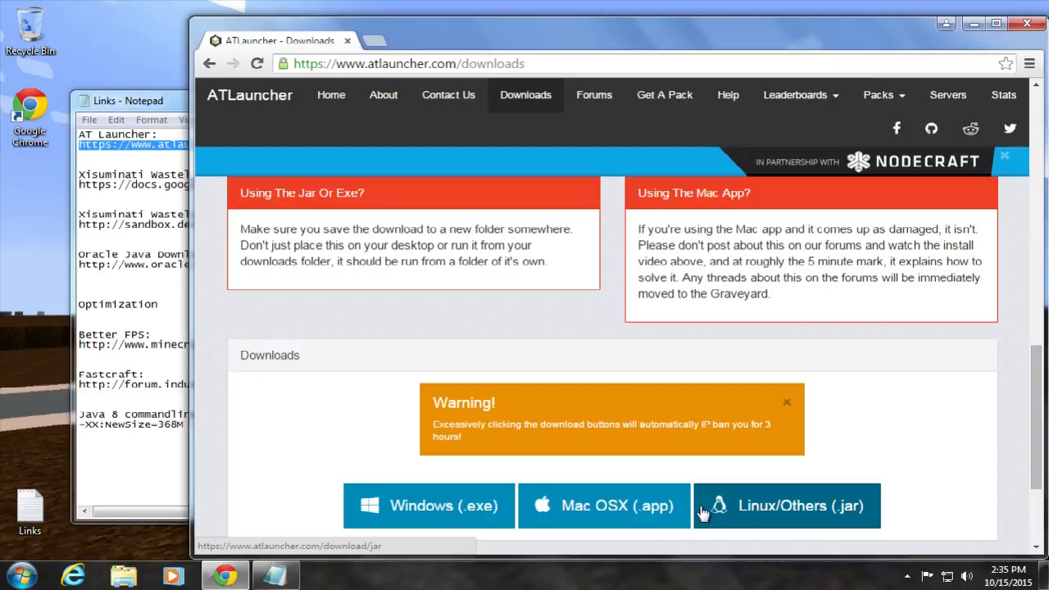
# Step: Download the Windows ATLauncher.exe and copy the file from the Downloads folder
pyautogui.click(483, 507)
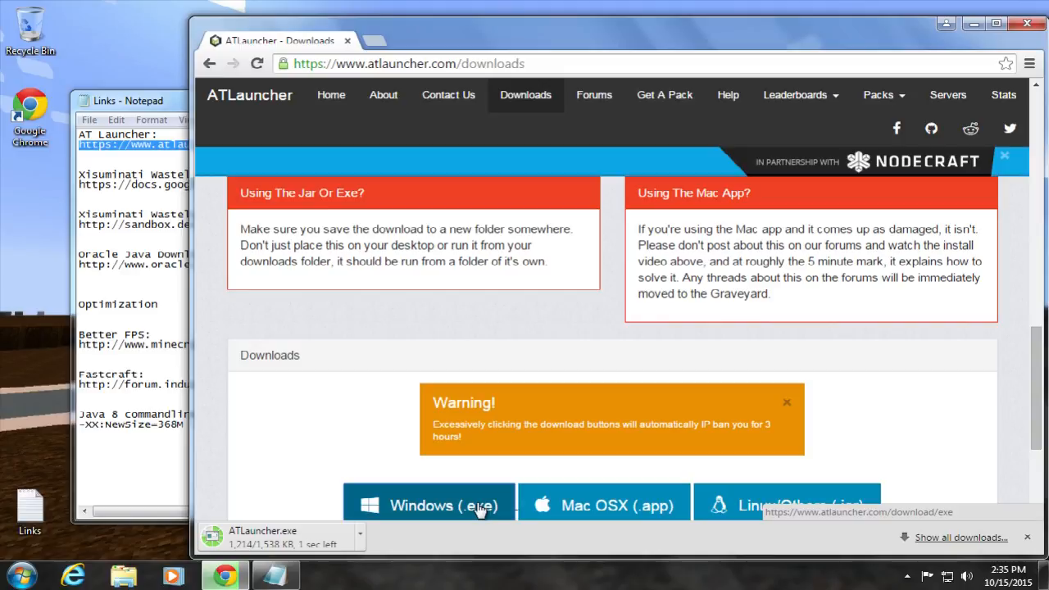
pyautogui.click(360, 533)
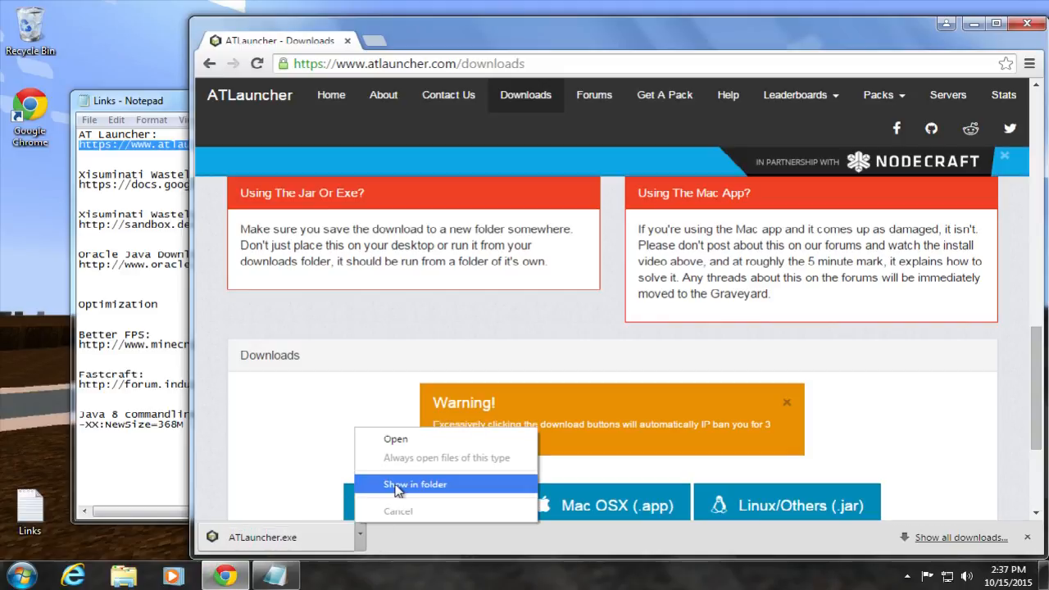
pyautogui.click(395, 487)
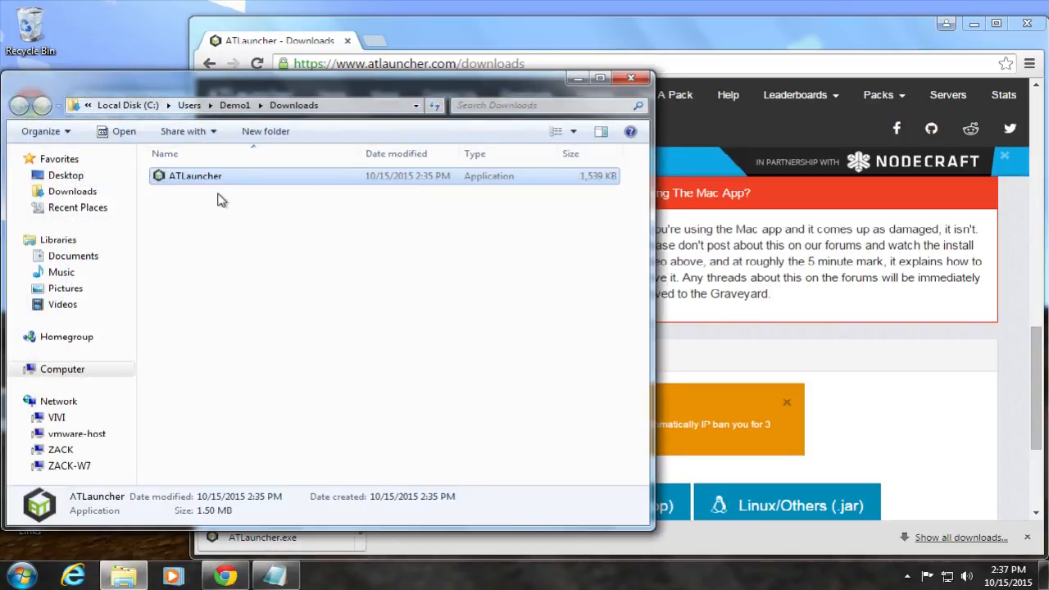
pyautogui.rightClick(215, 178)
pyautogui.click(267, 374)
pyautogui.click(632, 78)
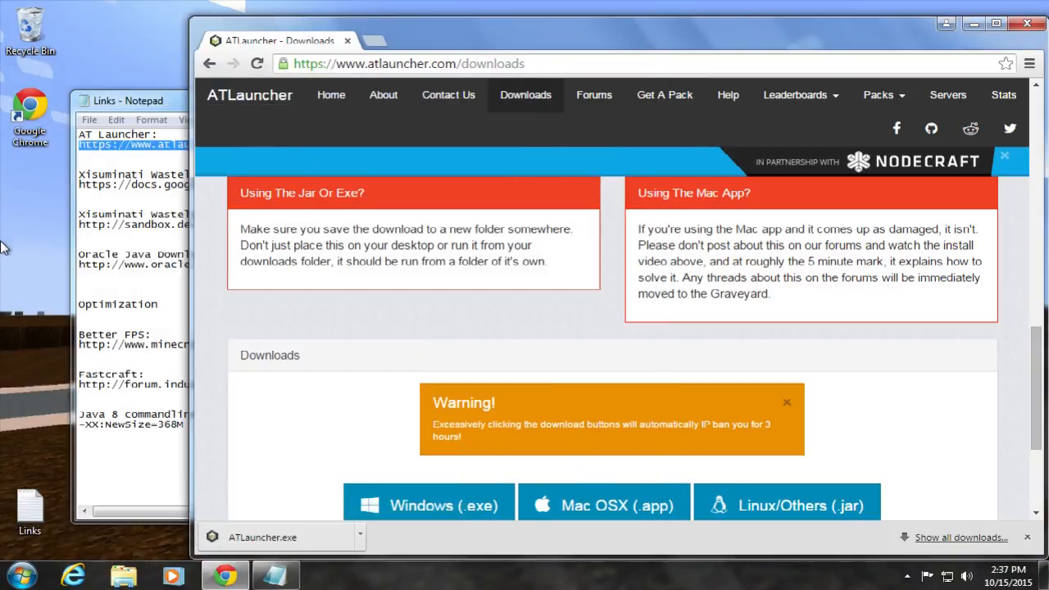
# Step: Create a new folder named ATL on the Desktop
pyautogui.rightClick(33, 196)
pyautogui.moveTo(135, 318)
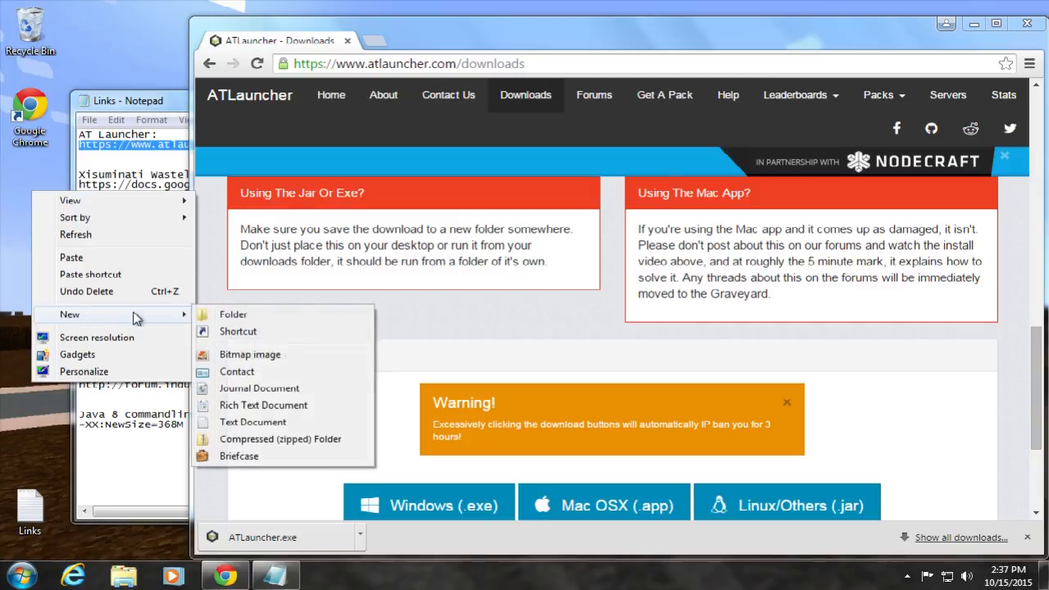
pyautogui.click(202, 318)
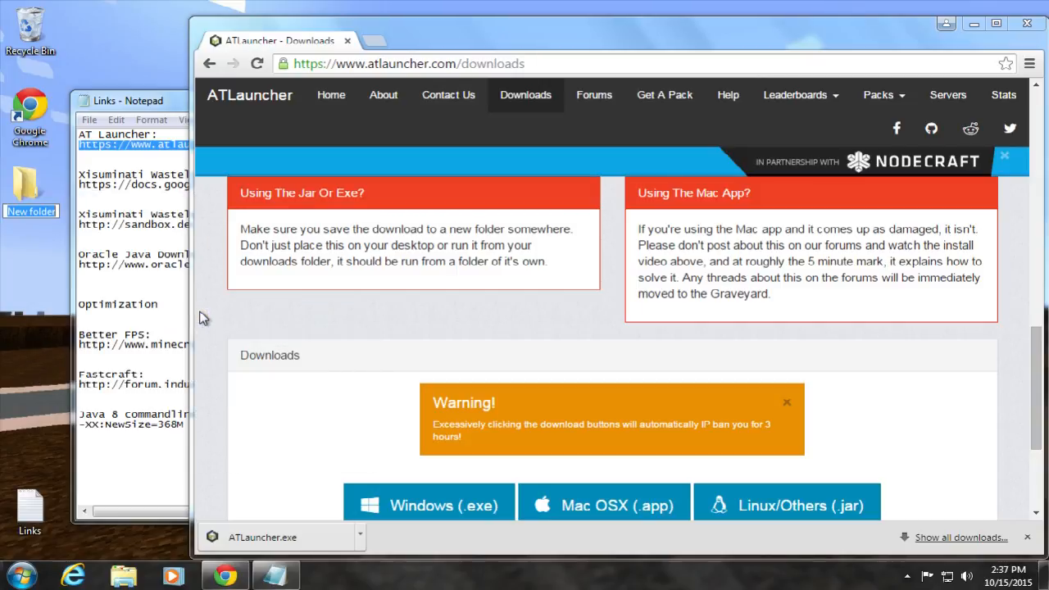
pyautogui.write('ATL')
pyautogui.press('Return')
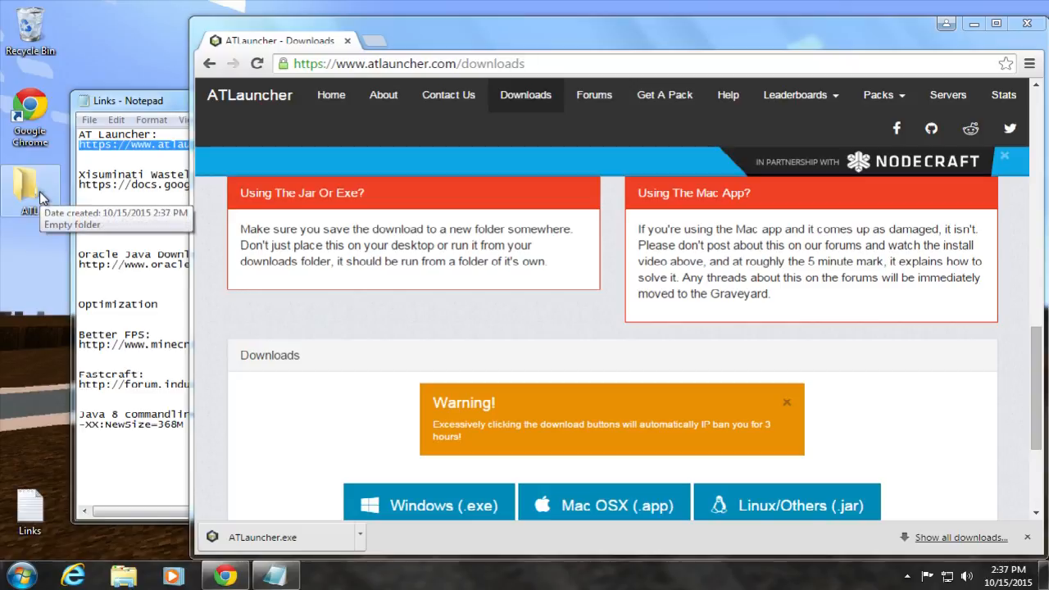
# Step: Paste ATLauncher.exe into the ATL folder and run it
pyautogui.doubleClick(39, 195)
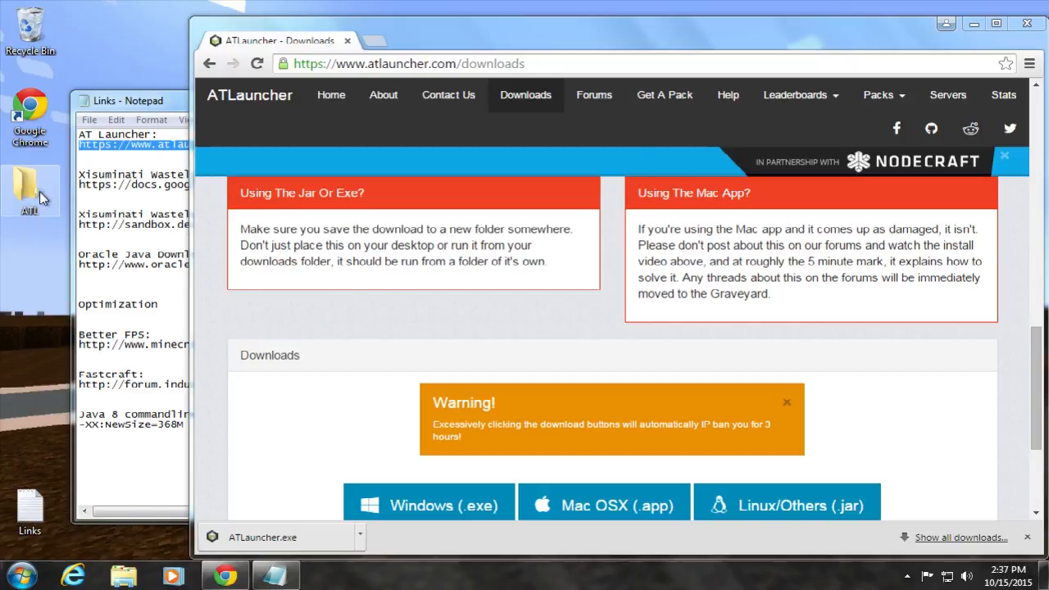
pyautogui.rightClick(290, 250)
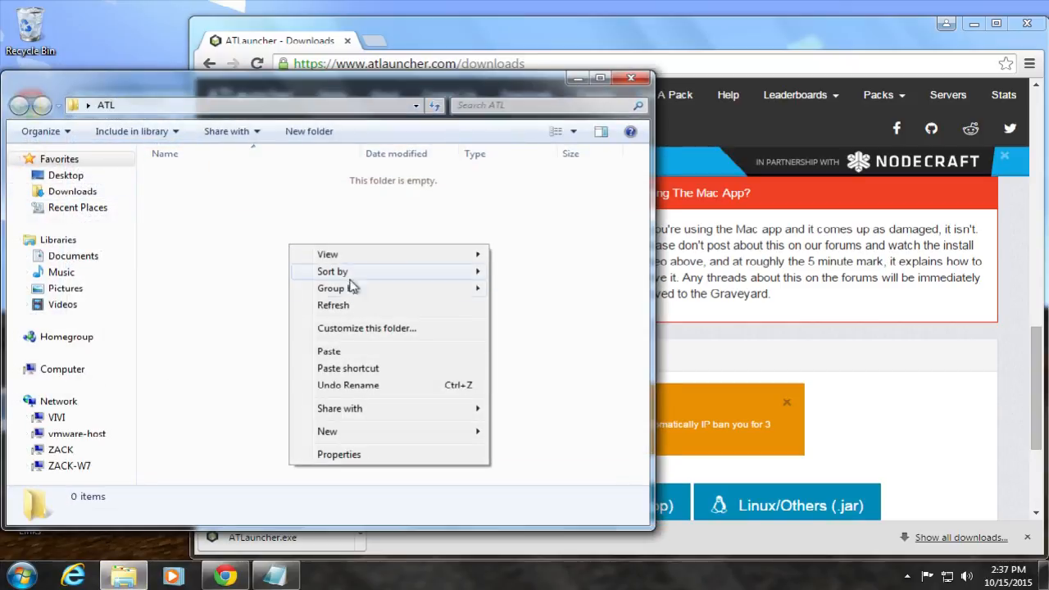
pyautogui.moveTo(425, 432)
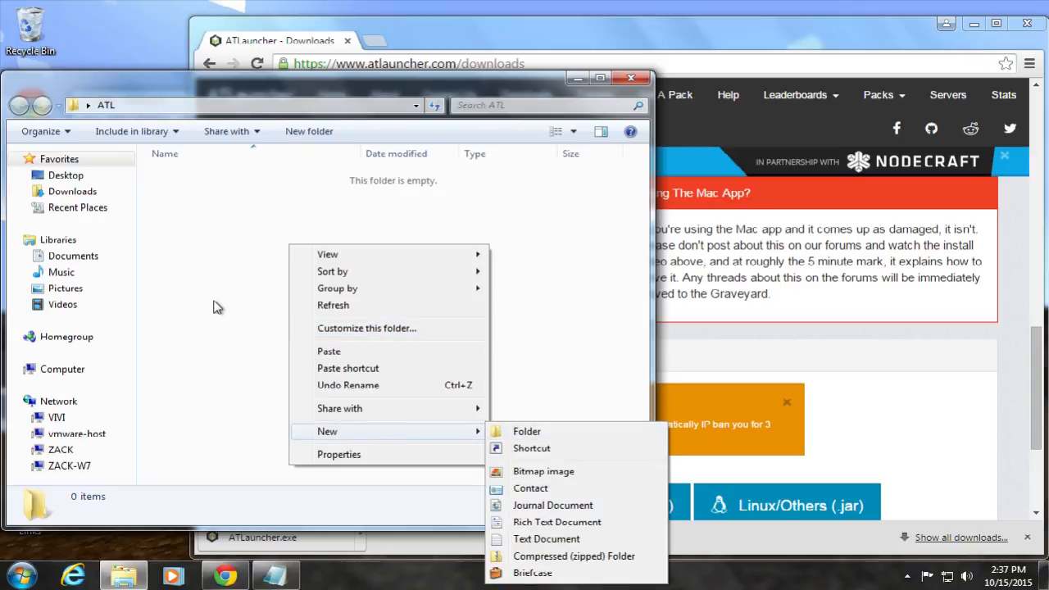
pyautogui.click(329, 352)
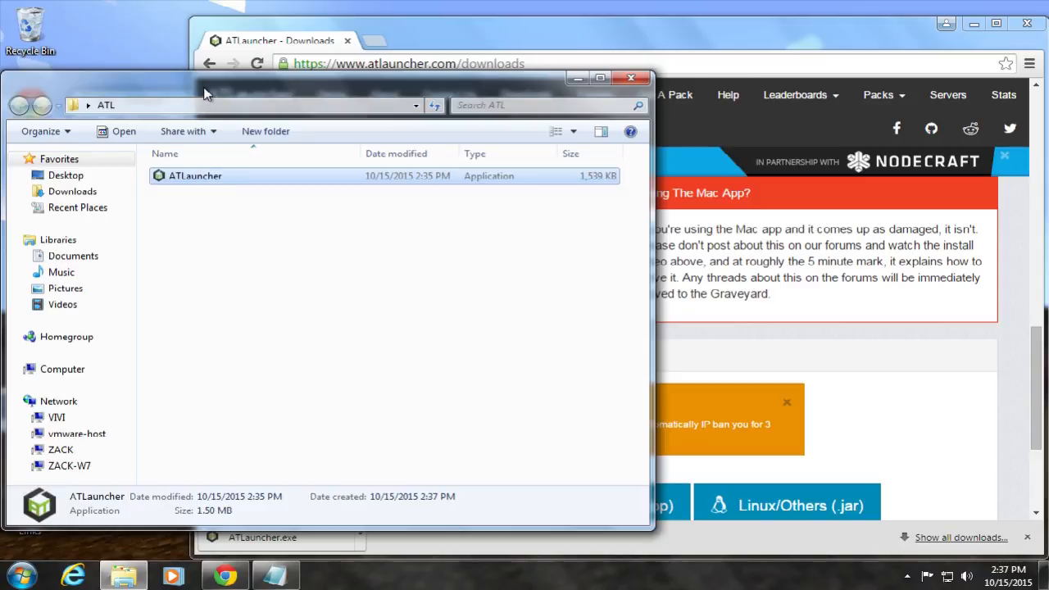
pyautogui.doubleClick(207, 182)
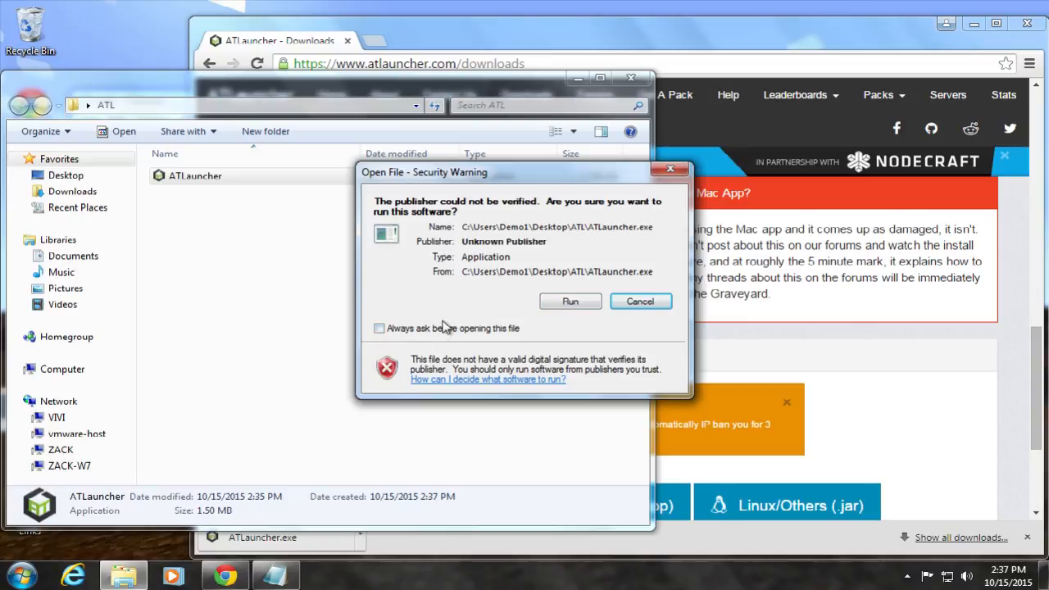
# Step: Run ATLauncher past the warning, dismiss the Java 1.6.0 requirement message, and close the java.com tab
pyautogui.click(565, 305)
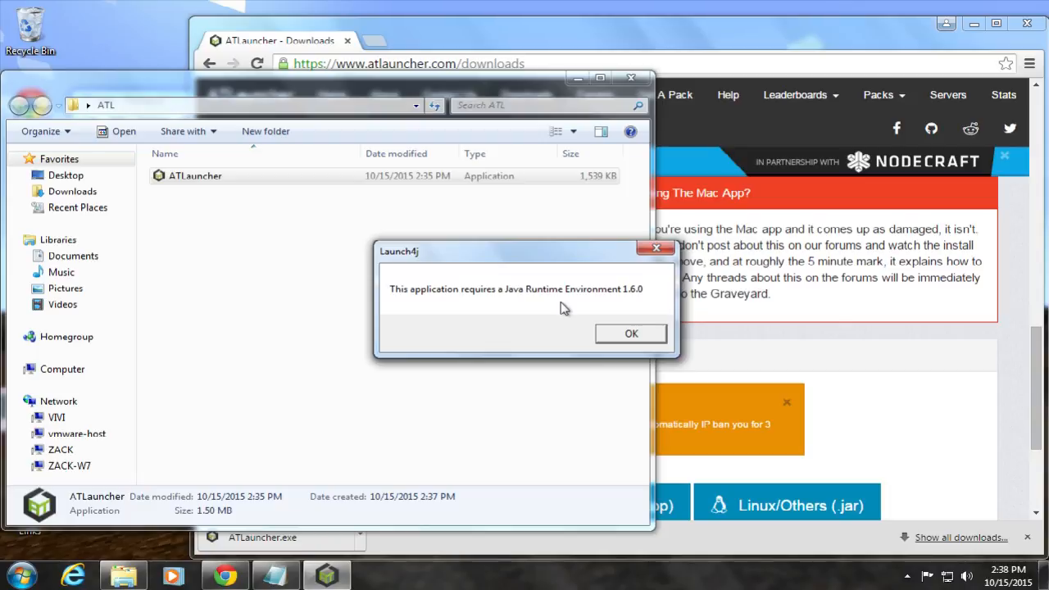
pyautogui.click(633, 335)
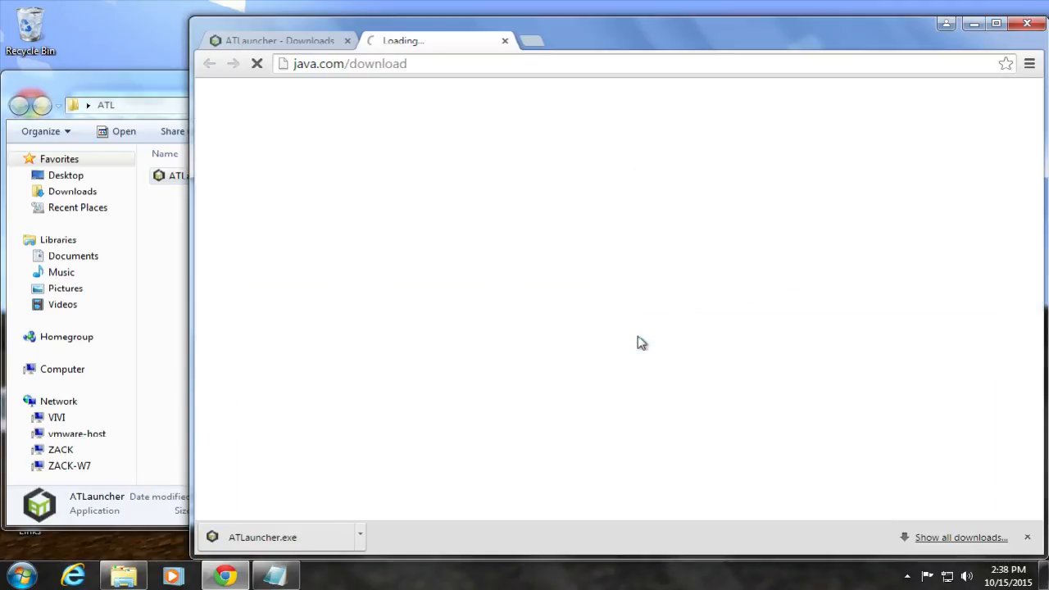
pyautogui.click(506, 41)
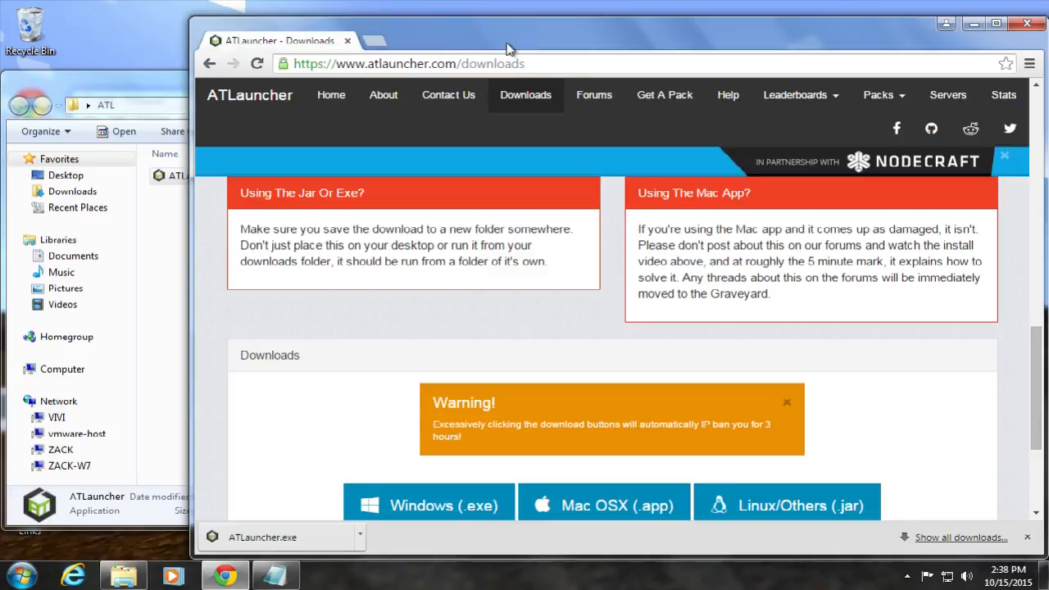
pyautogui.click(270, 576)
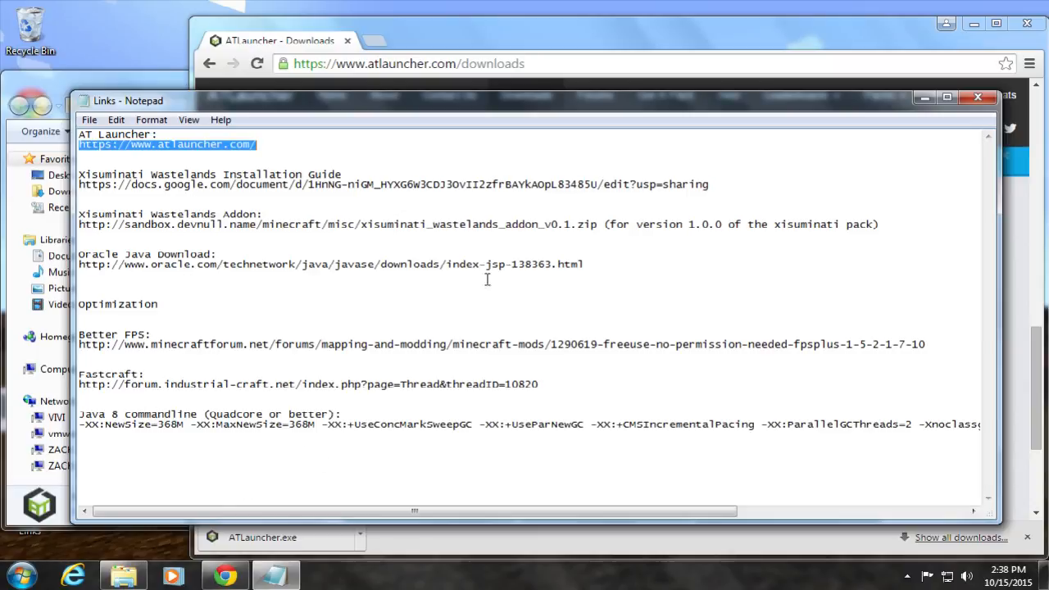
# Step: Load the Oracle Java download link from the Links notes in a new Chrome tab
pyautogui.moveTo(586, 265); pyautogui.dragTo(79, 265)
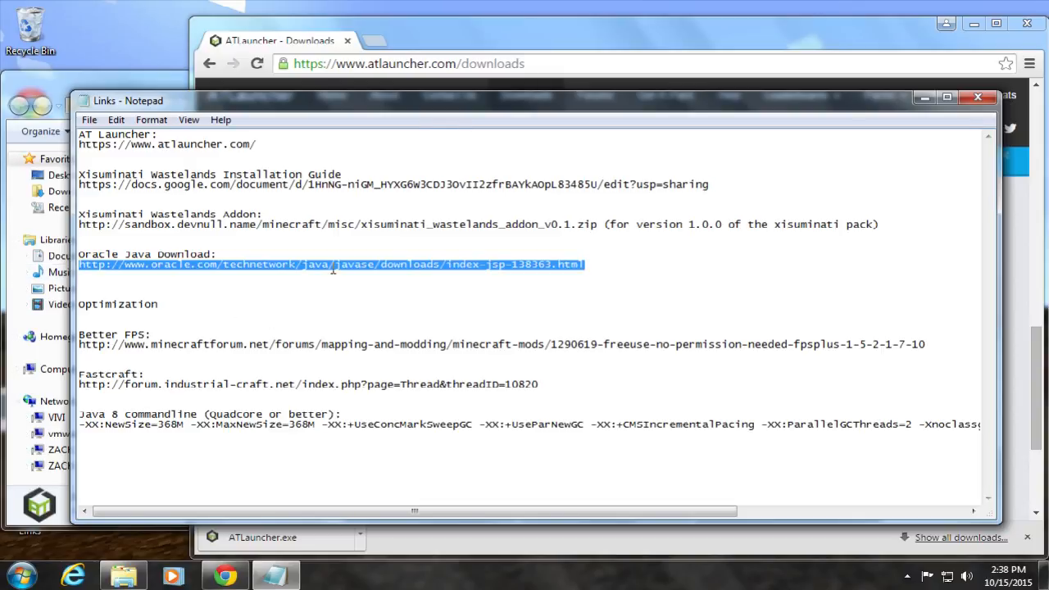
pyautogui.click(447, 32)
pyautogui.click(373, 40)
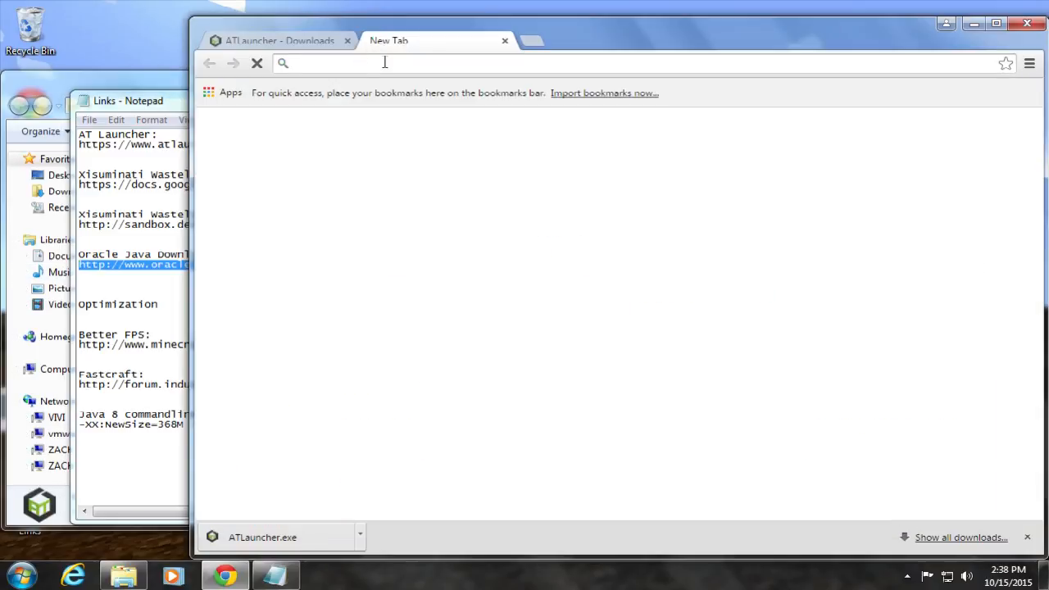
pyautogui.hotkey('ctrl', 'v')
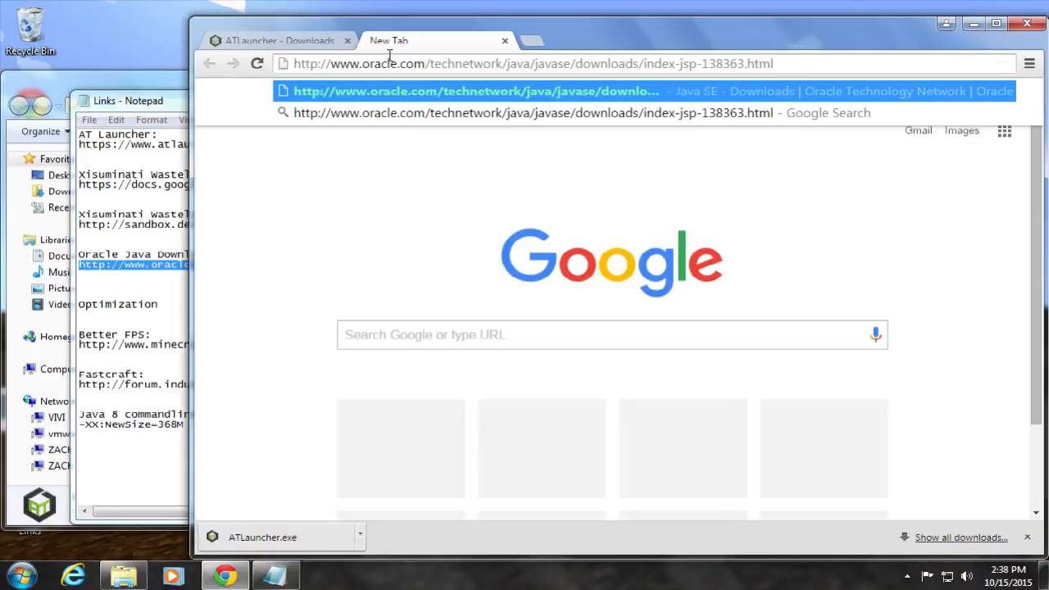
pyautogui.press('Return')
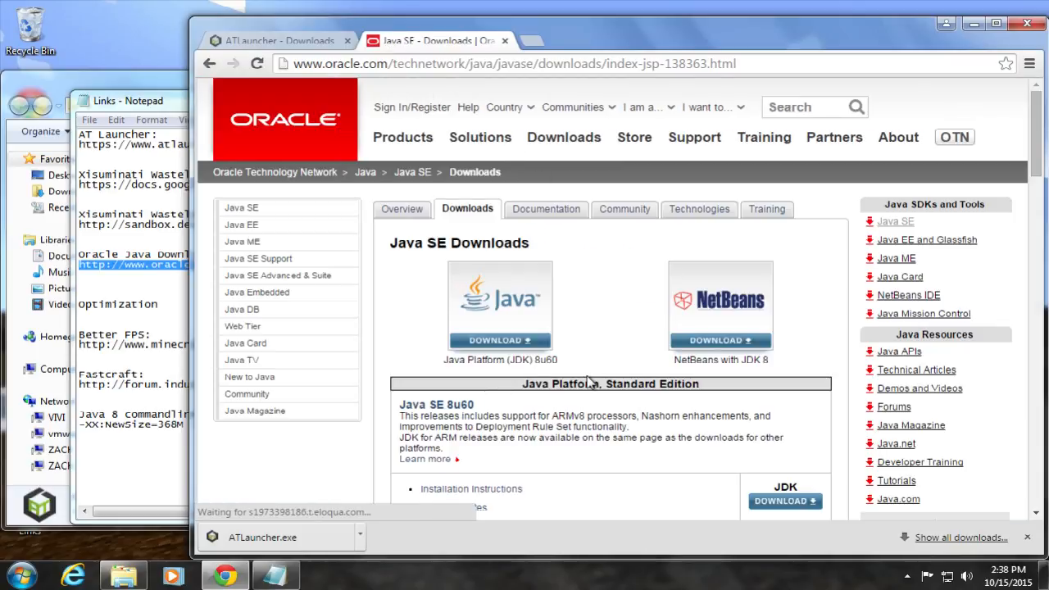
# Step: Open the JRE 8 downloads, accept the Oracle licence, and download jre-8u60-windows-x64.exe
pyautogui.scroll(-2, 587, 381)
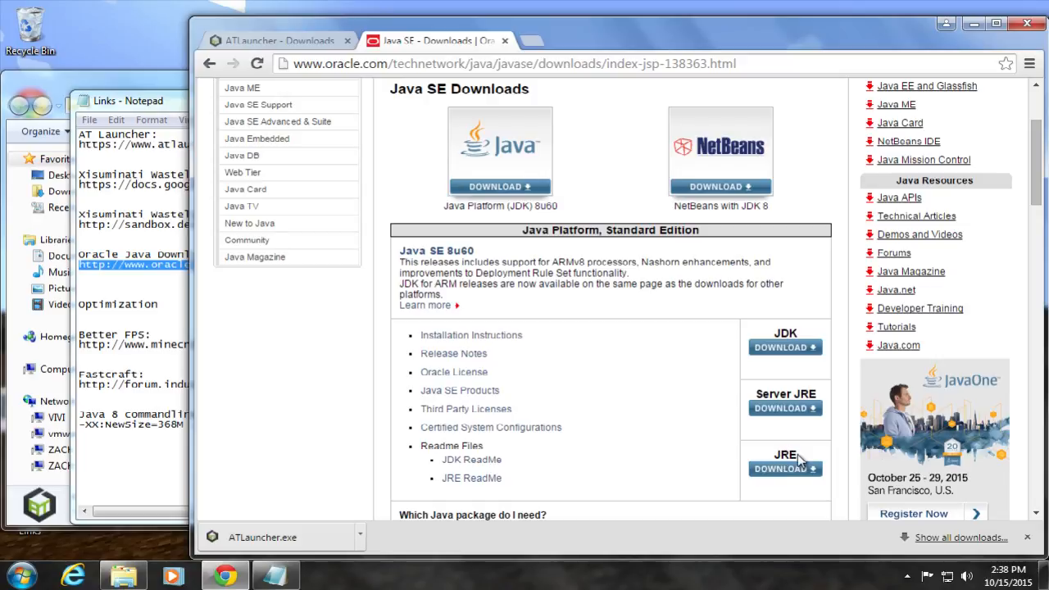
pyautogui.moveTo(803, 455); pyautogui.dragTo(751, 456)
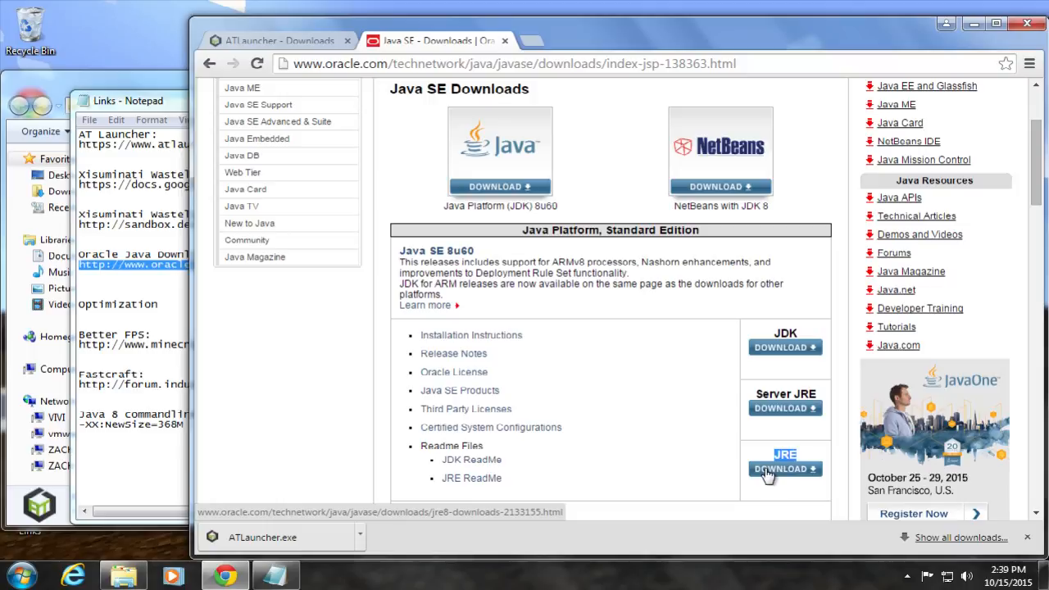
pyautogui.click(768, 474)
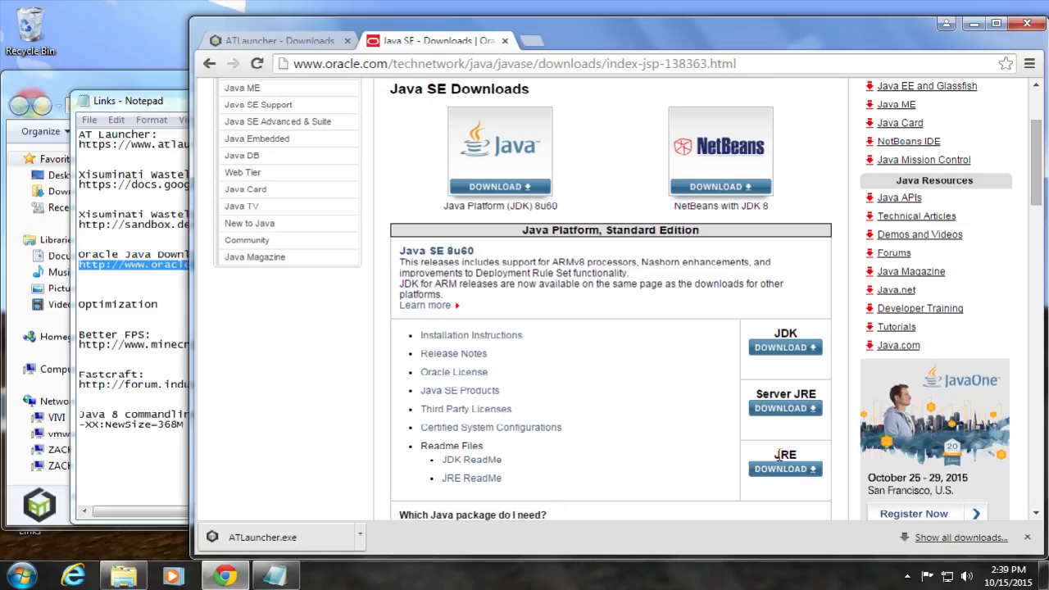
pyautogui.moveTo(772, 454); pyautogui.dragTo(813, 453)
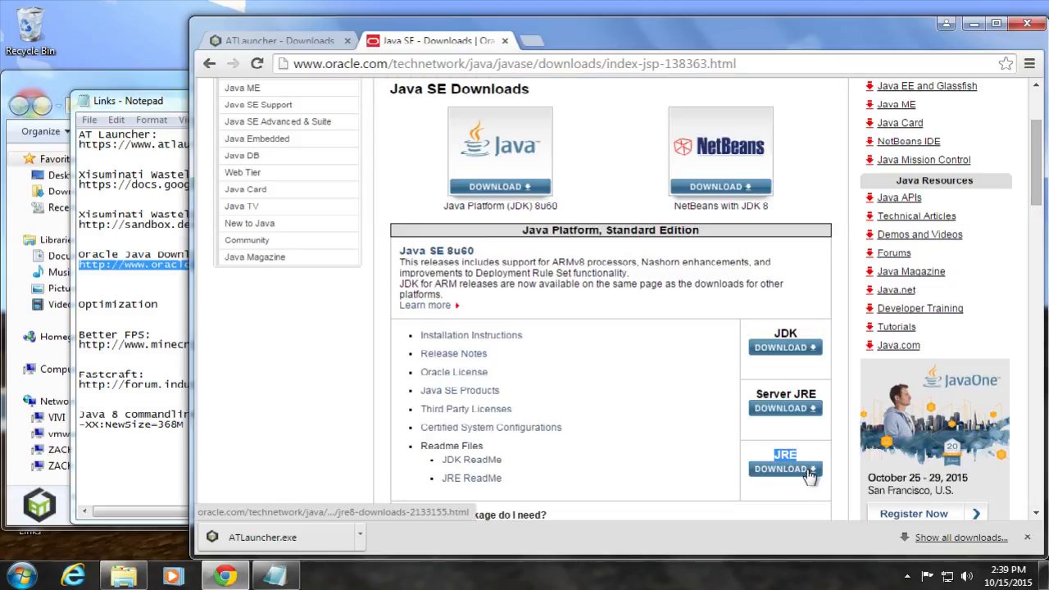
pyautogui.click(809, 475)
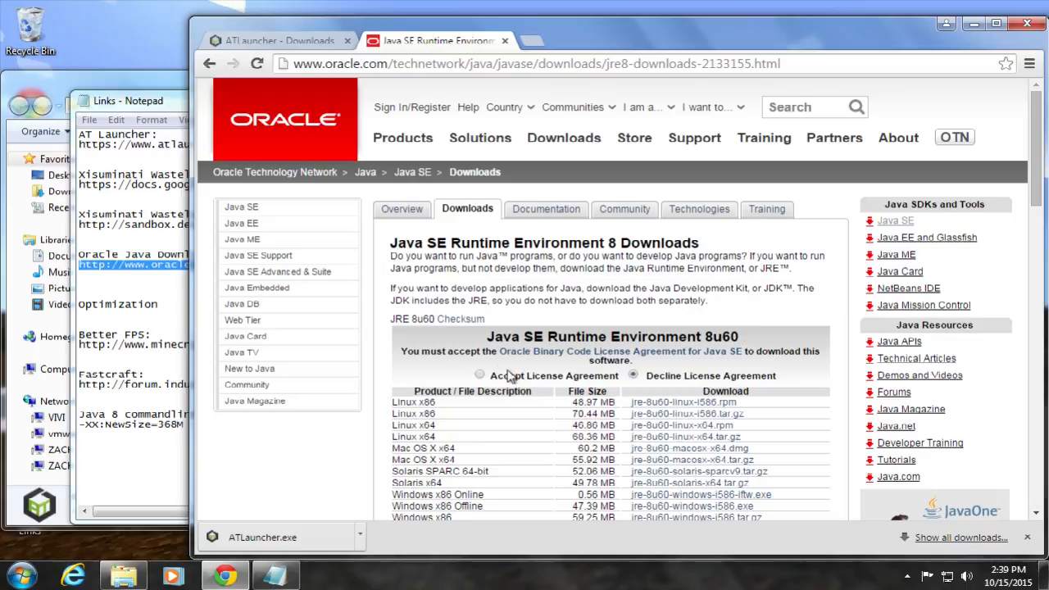
pyautogui.click(481, 375)
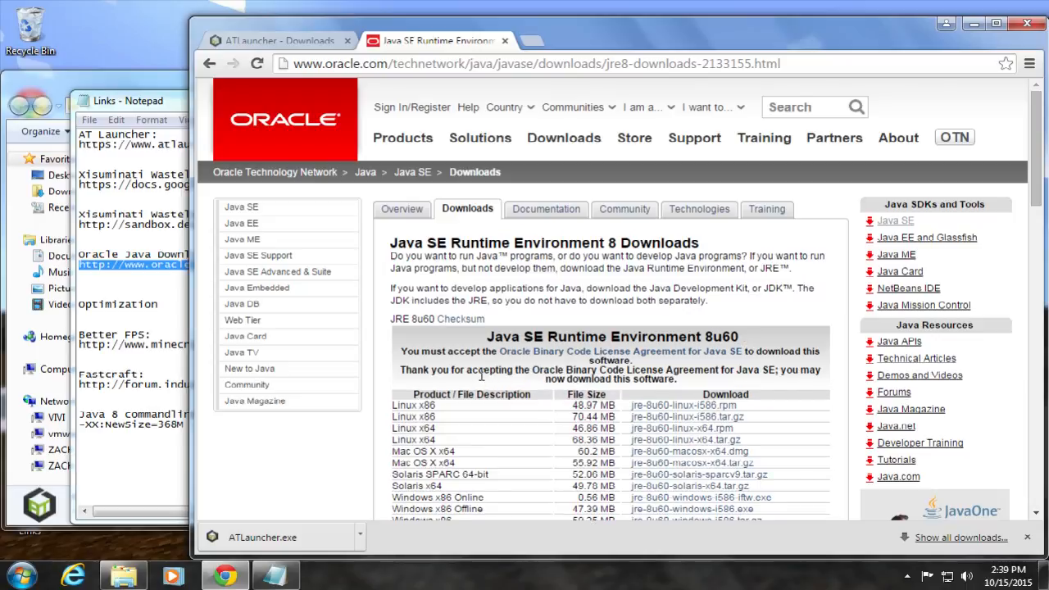
pyautogui.scroll(-2, 481, 376)
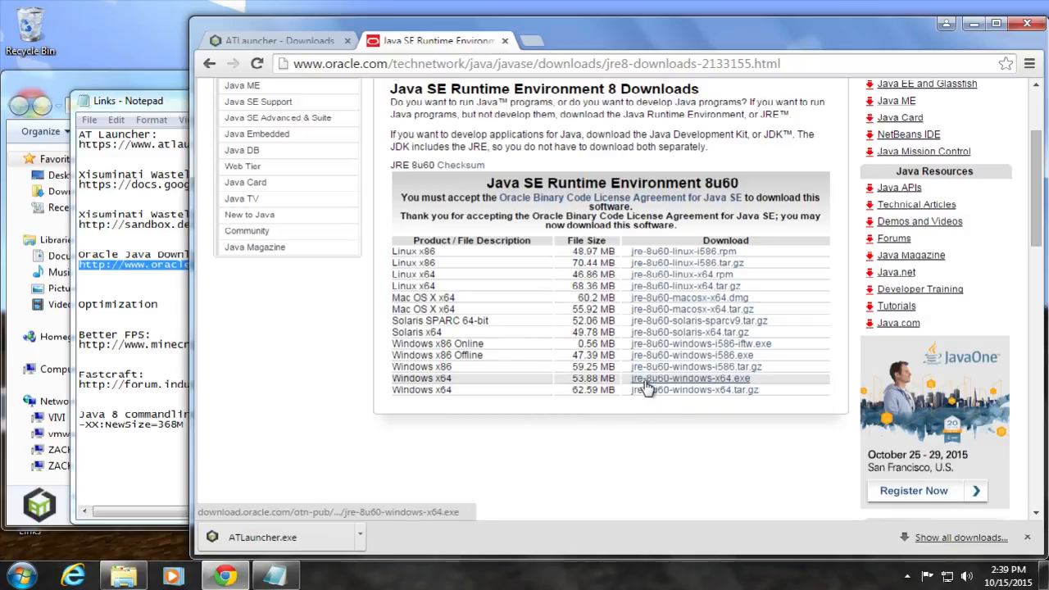
pyautogui.click(729, 383)
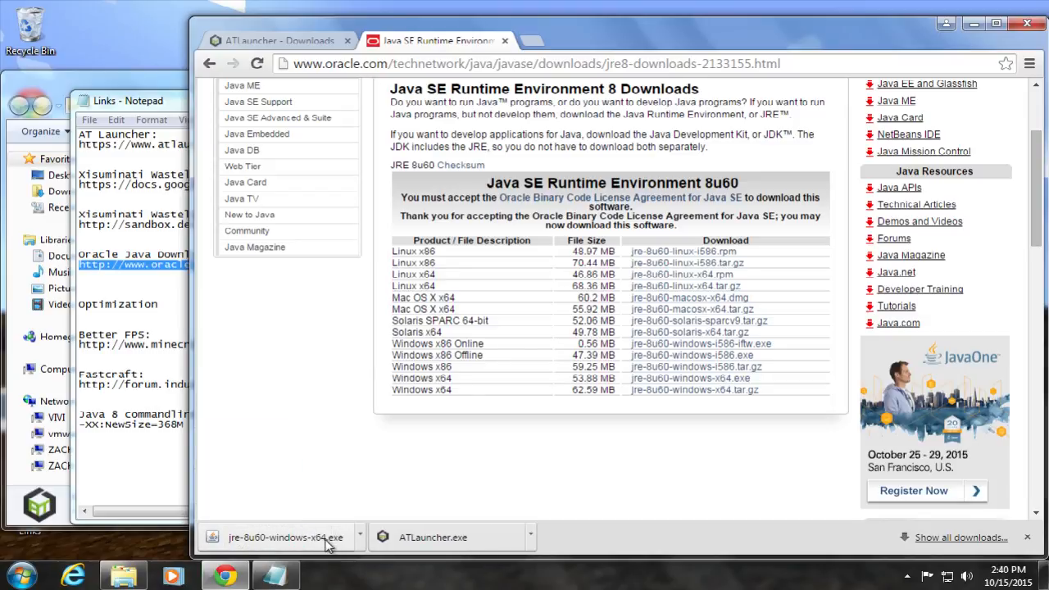
# Step: Launch the jre-8u60-windows-x64 installer from the Downloads folder and allow it to make changes
pyautogui.click(359, 539)
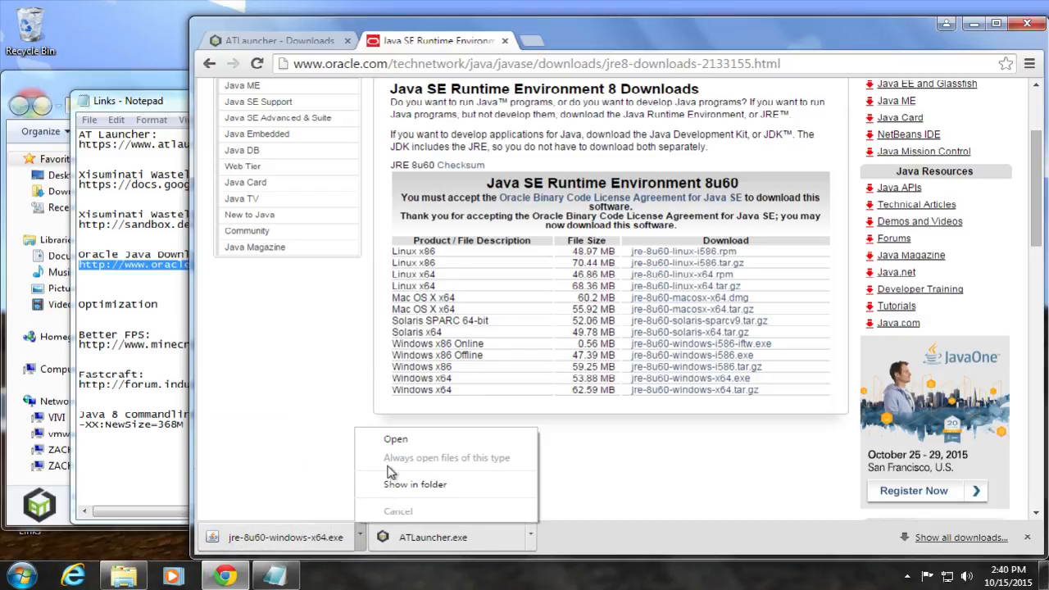
pyautogui.click(410, 485)
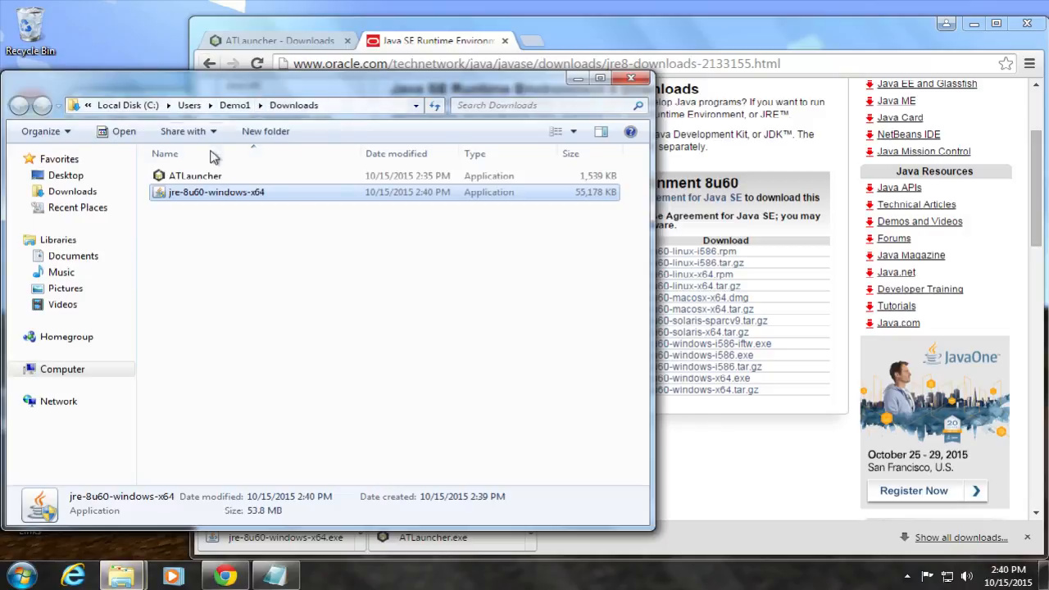
pyautogui.doubleClick(215, 196)
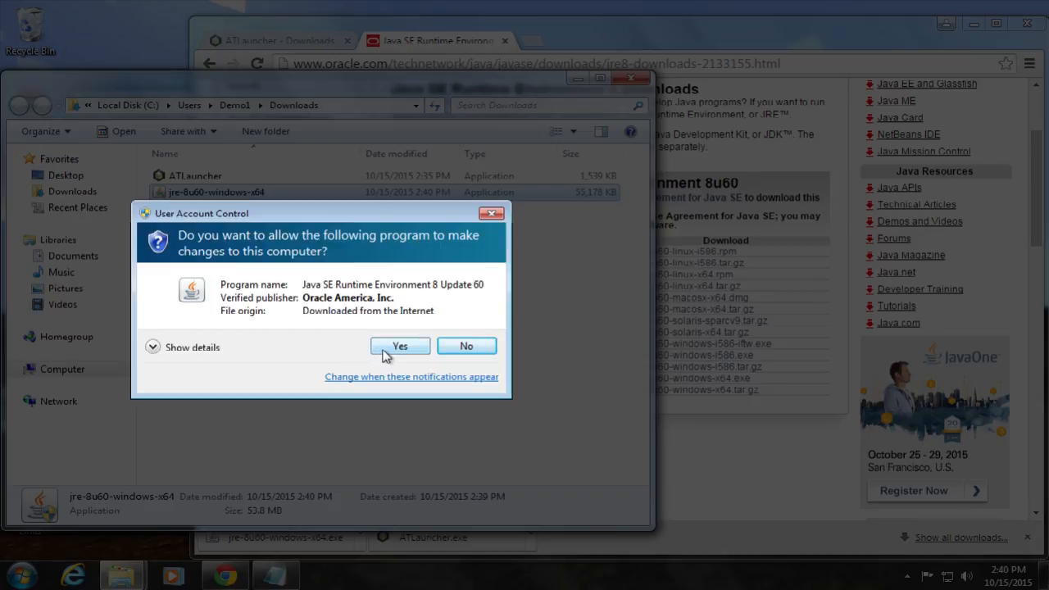
pyautogui.click(399, 347)
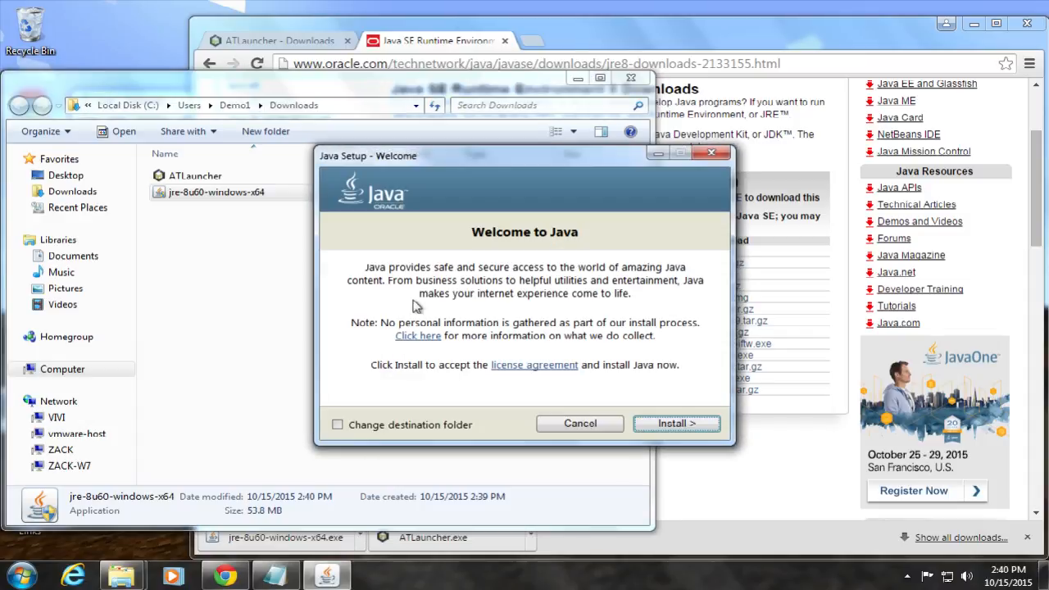
# Step: Install Java 8 Update 60 into the default jre1.8.0_60 folder and close the finished installer
pyautogui.click(336, 430)
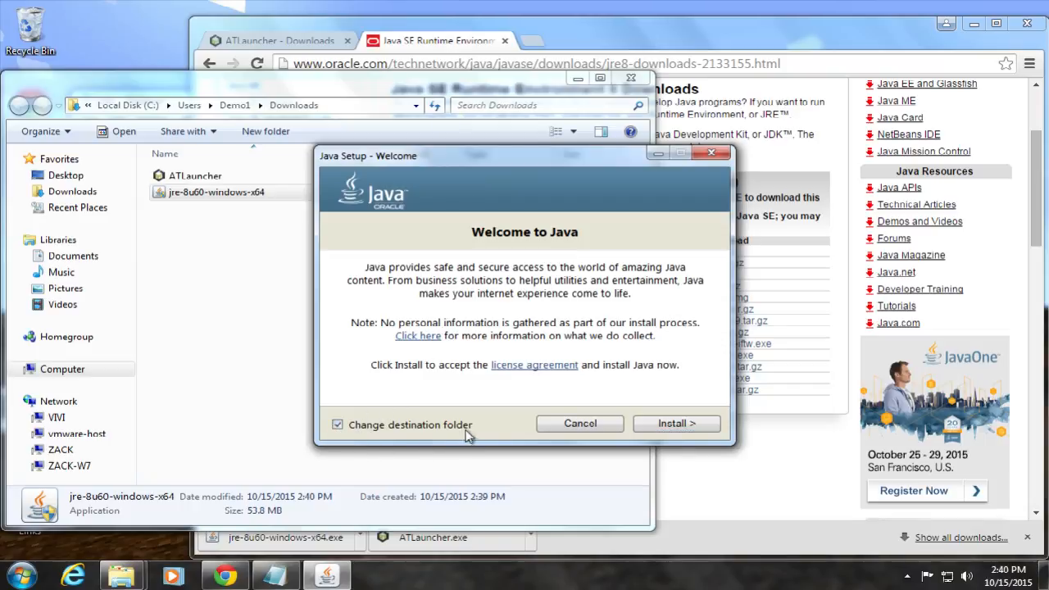
pyautogui.click(670, 424)
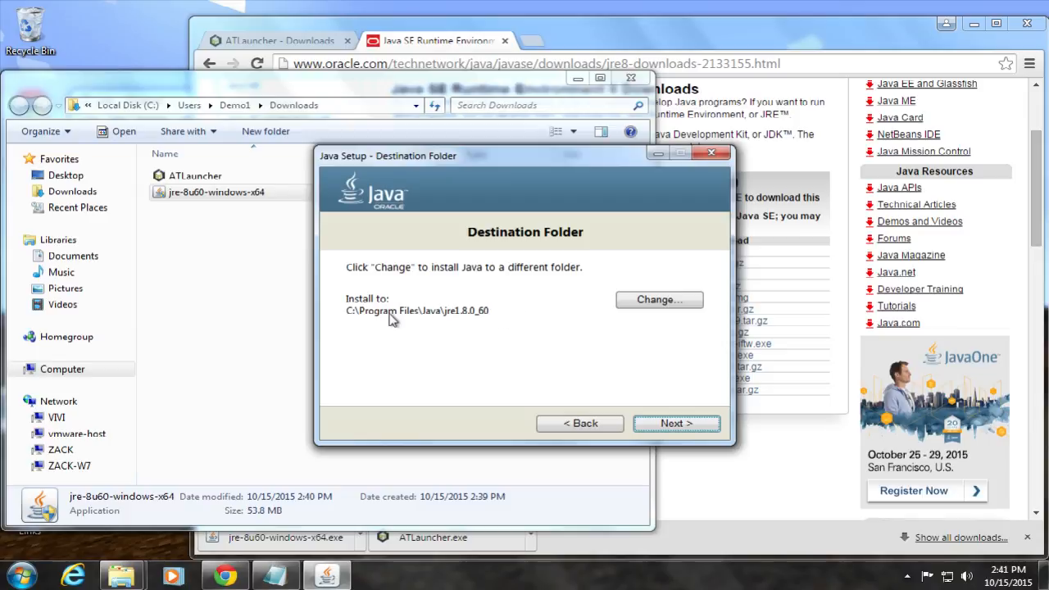
pyautogui.click(660, 425)
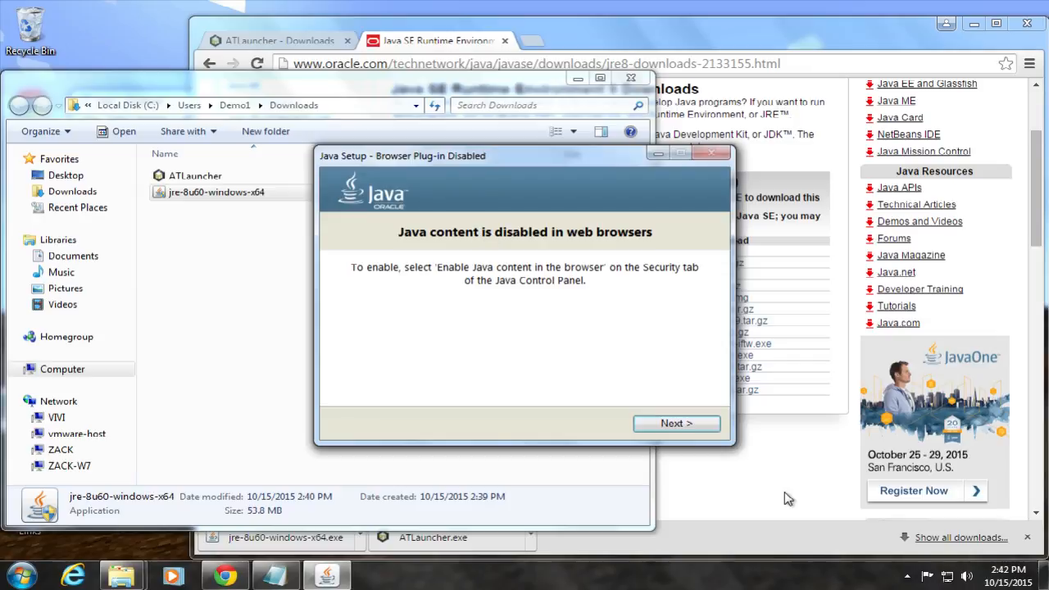
pyautogui.click(696, 429)
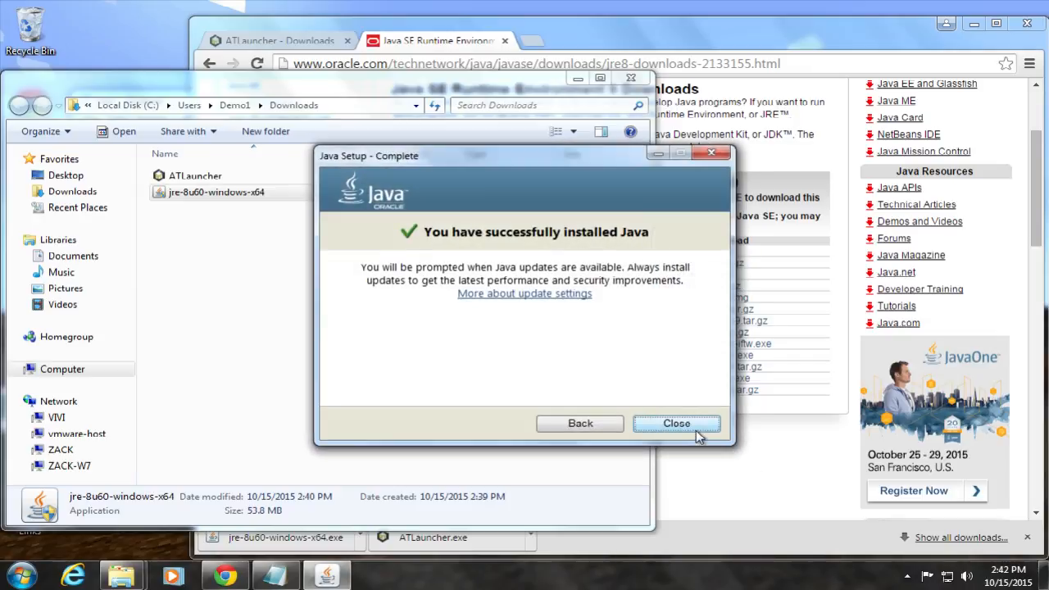
pyautogui.click(694, 421)
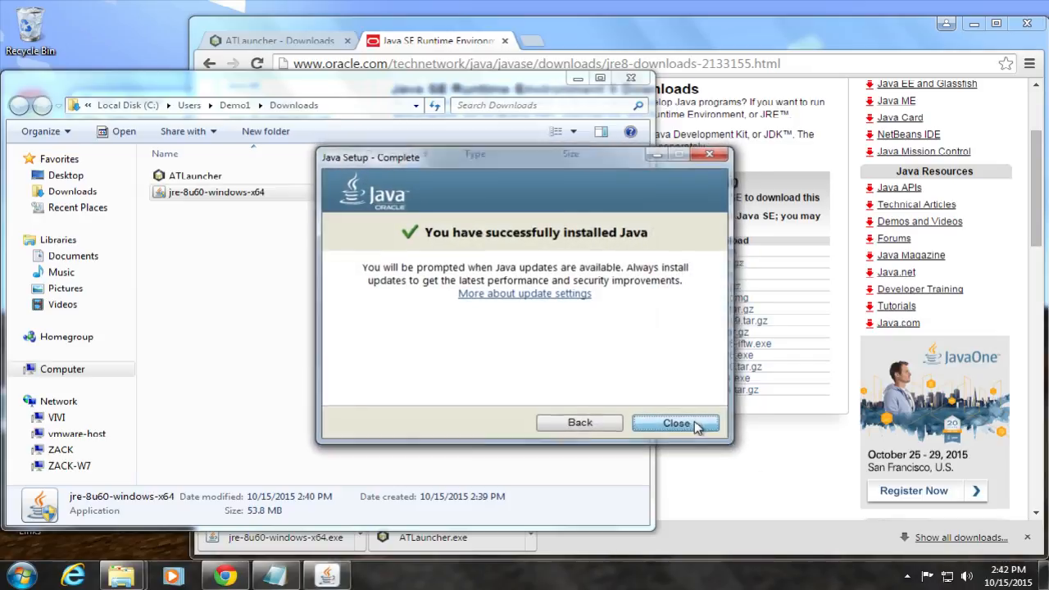
pyautogui.click(23, 579)
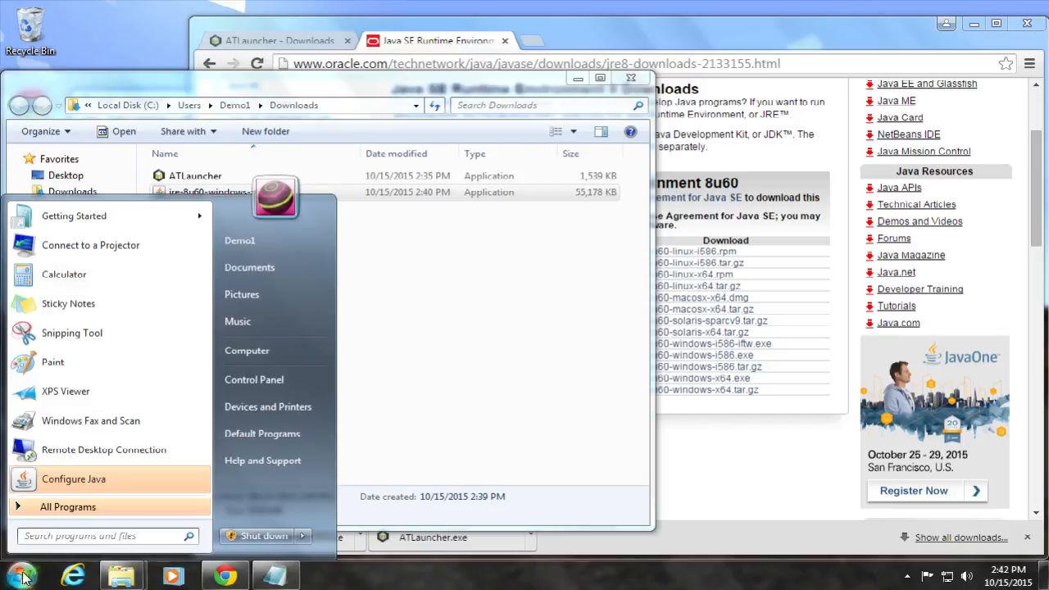
# Step: In the Java Control Panel, turn off automatic update checks and choose Do Not Check
pyautogui.click(68, 482)
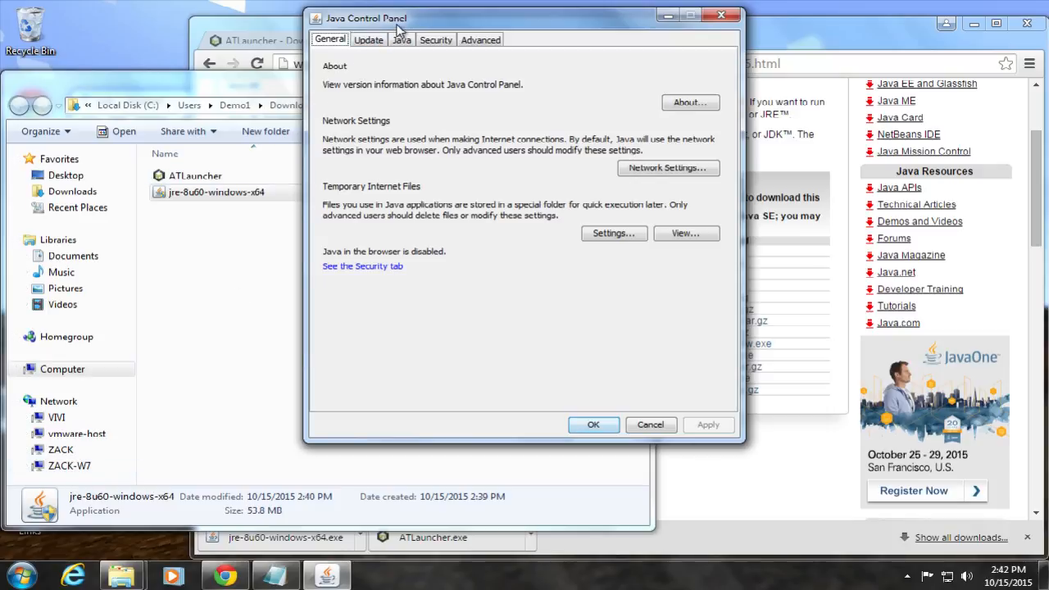
pyautogui.moveTo(396, 23); pyautogui.dragTo(369, 72)
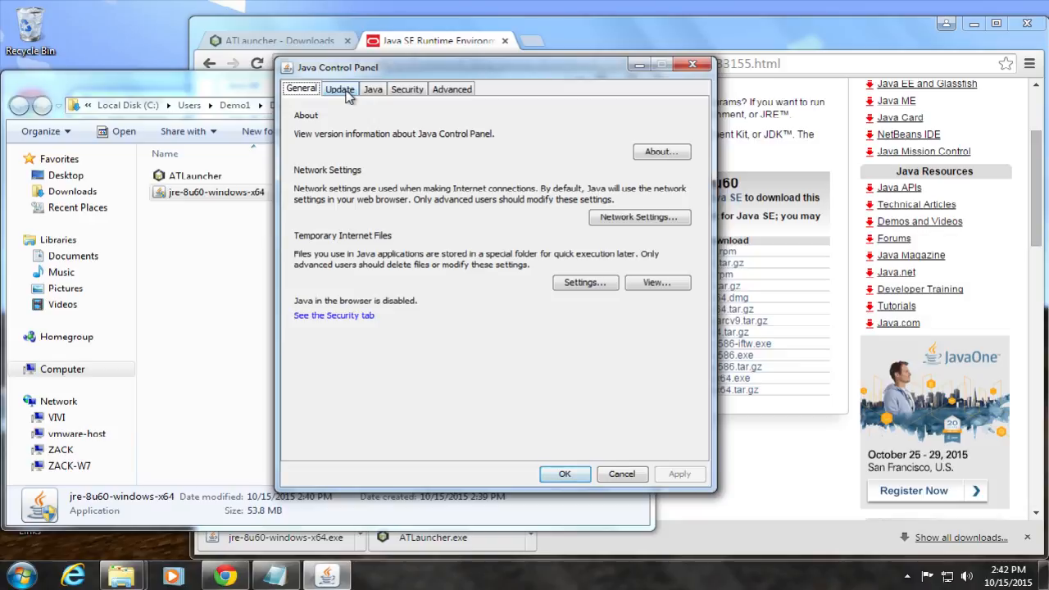
pyautogui.click(344, 92)
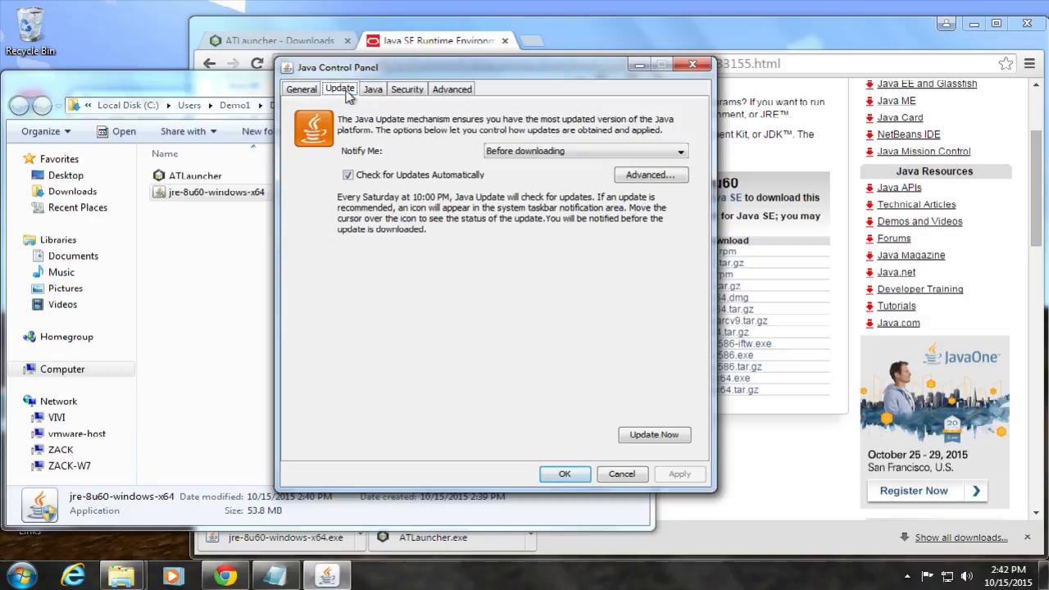
pyautogui.click(643, 153)
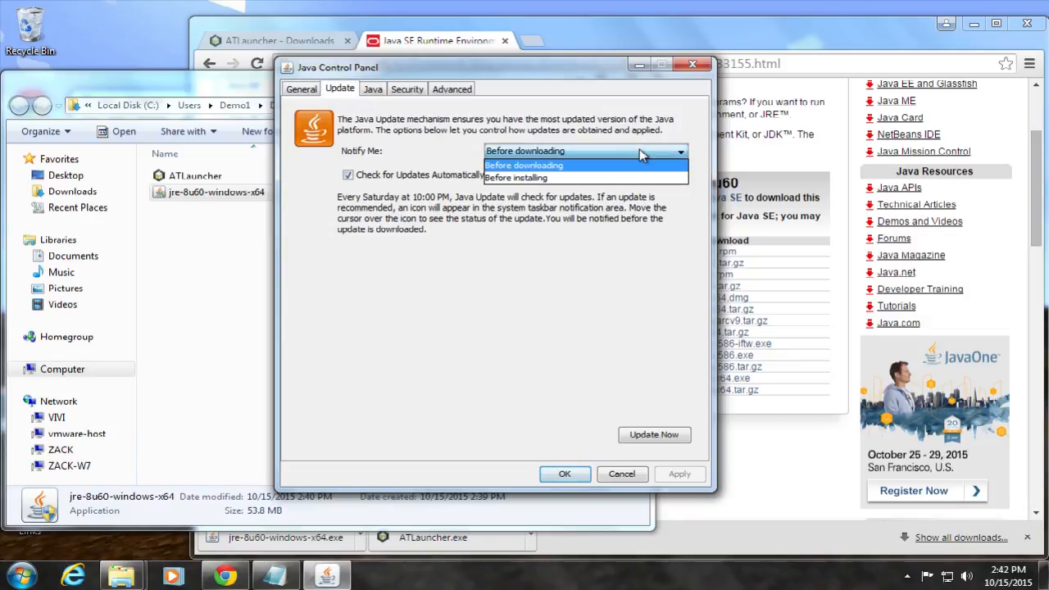
pyautogui.click(645, 154)
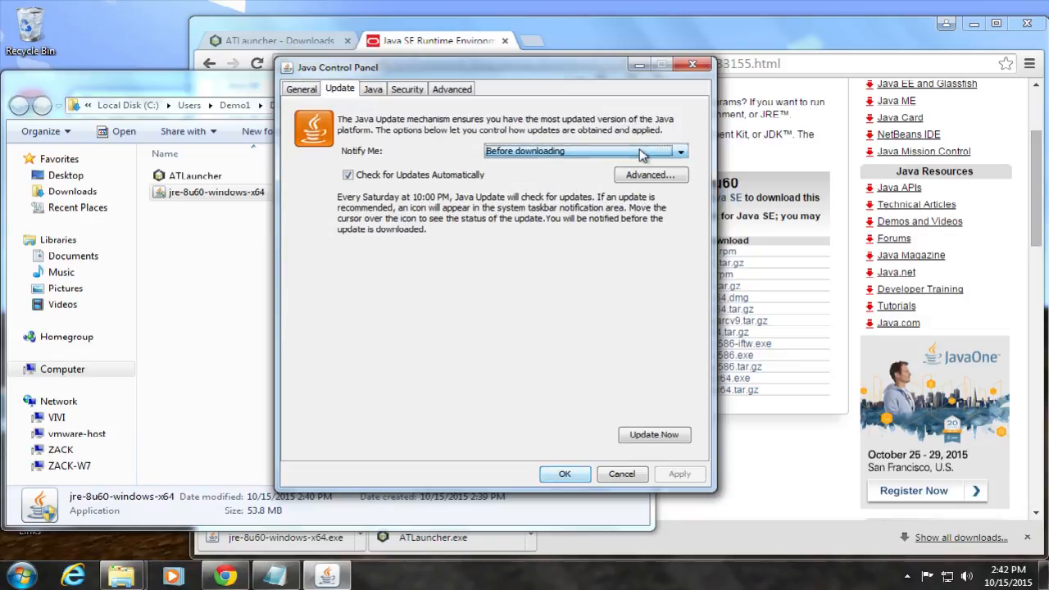
pyautogui.click(347, 175)
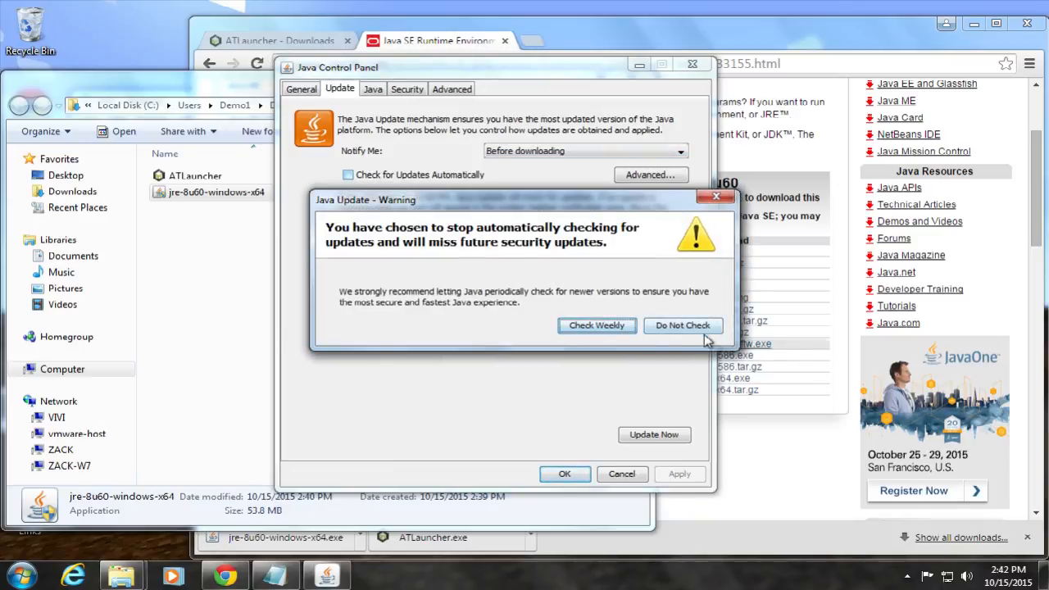
pyautogui.click(666, 326)
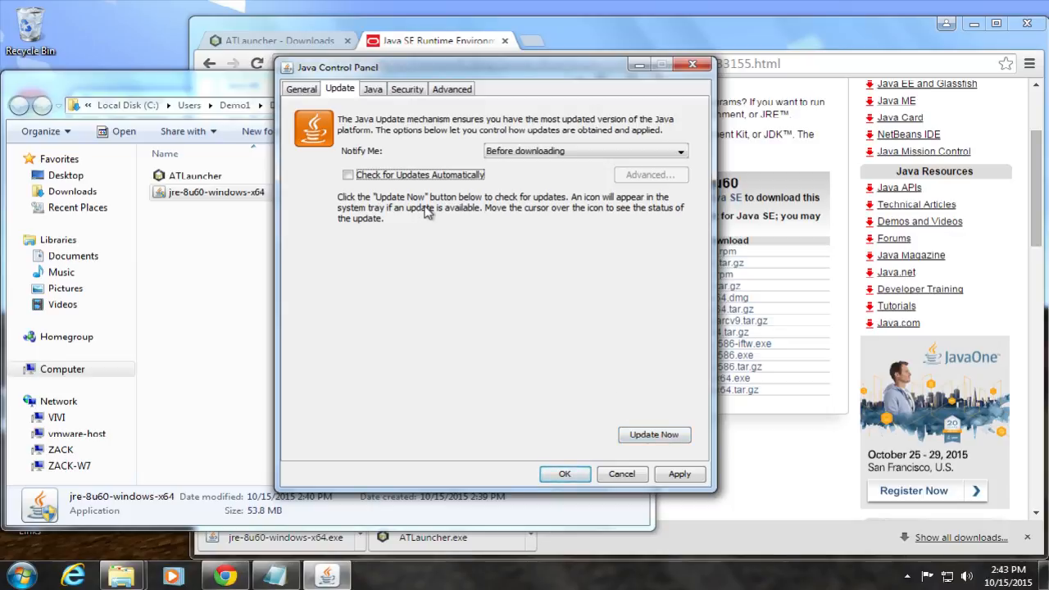
# Step: Disable Java content in the browser on the Security tab, then apply and close with OK
pyautogui.click(373, 92)
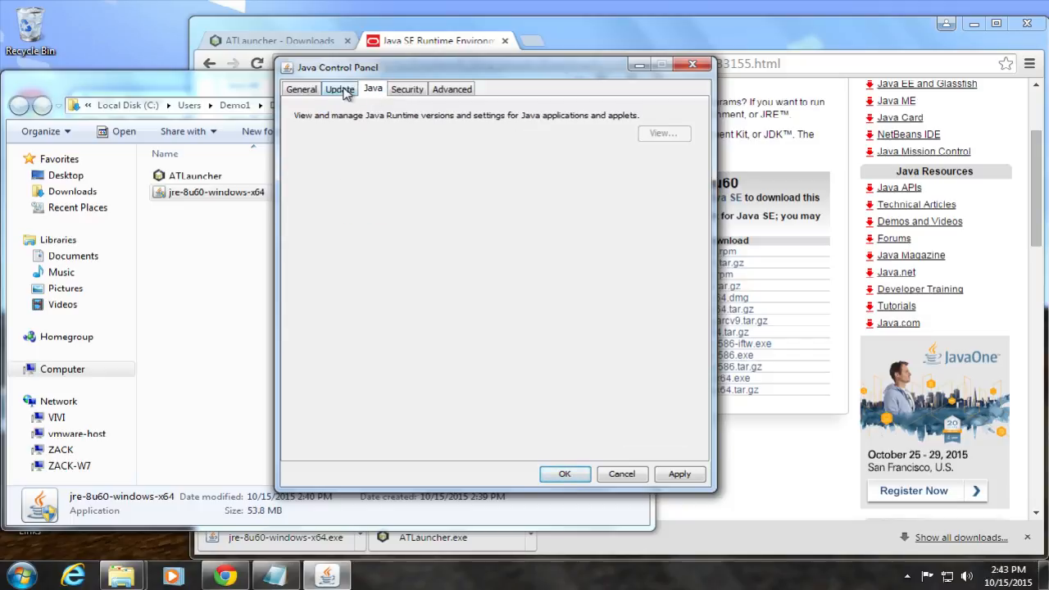
pyautogui.click(345, 90)
pyautogui.click(414, 96)
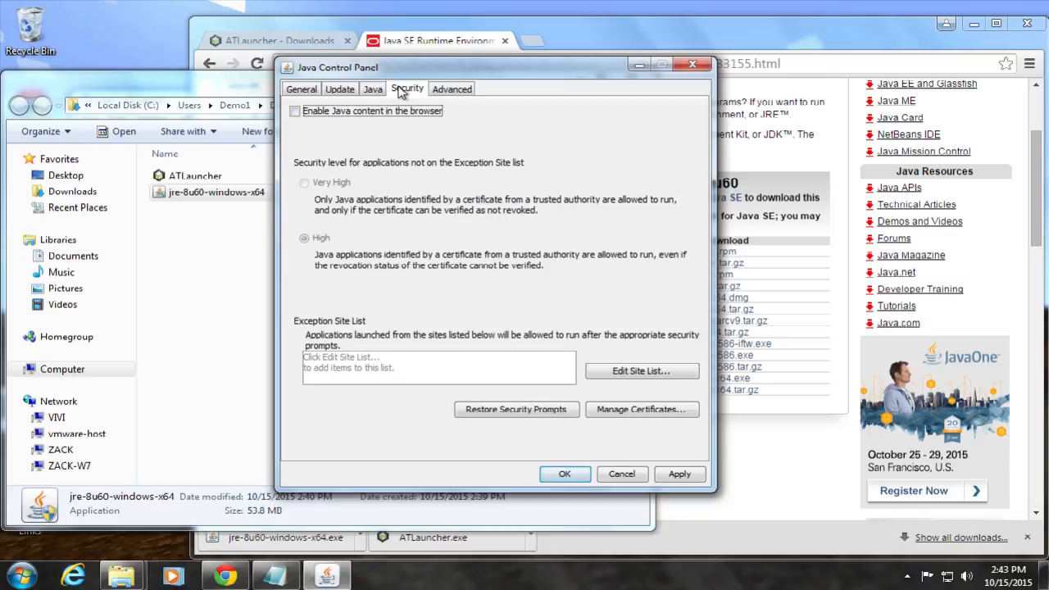
pyautogui.click(295, 112)
pyautogui.click(438, 92)
pyautogui.scroll(-1, 701, 206)
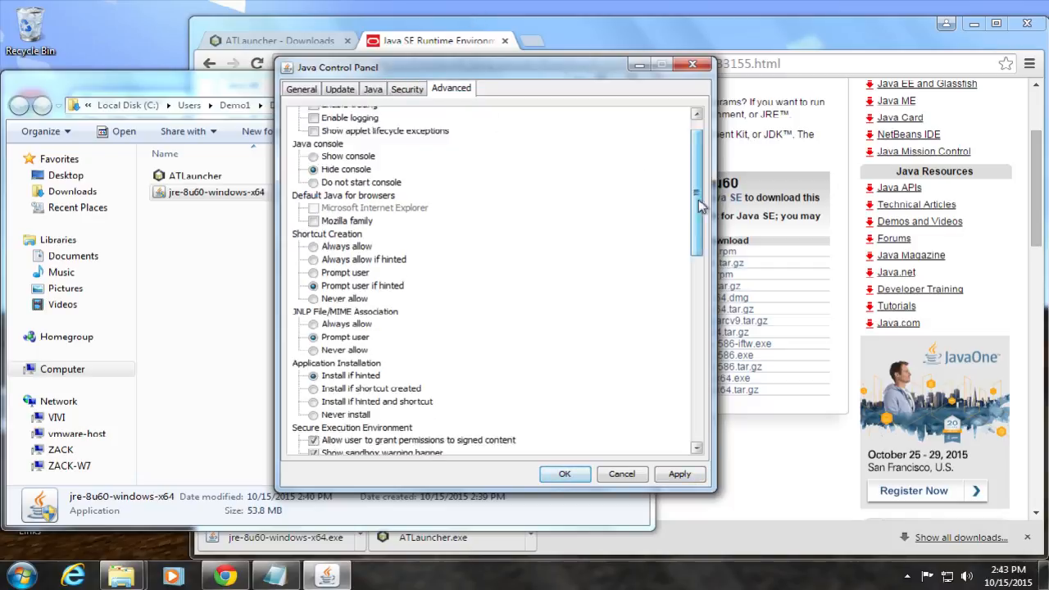
pyautogui.moveTo(701, 207); pyautogui.dragTo(706, 400)
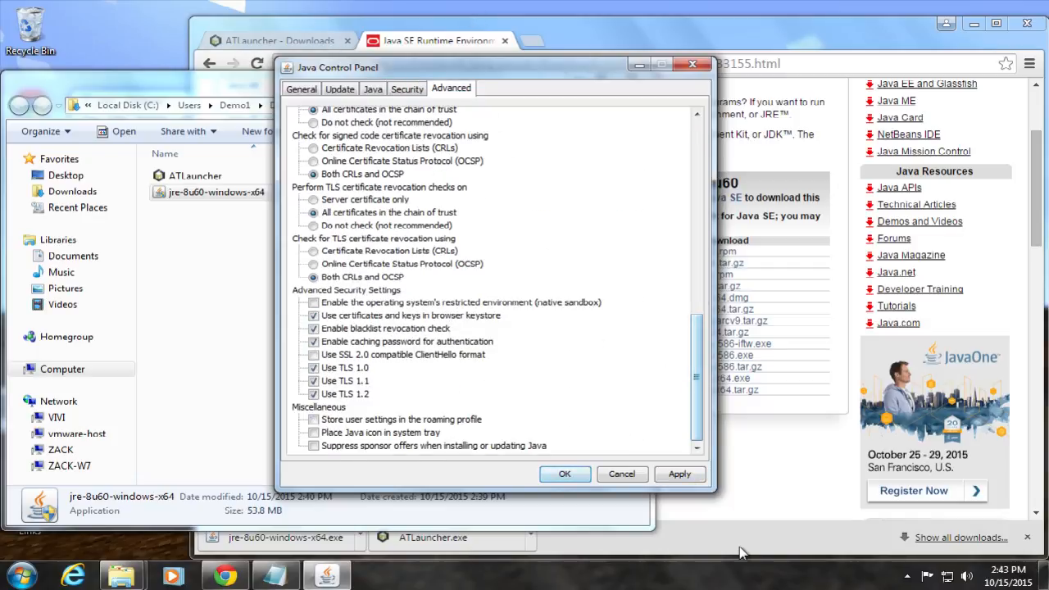
pyautogui.click(681, 475)
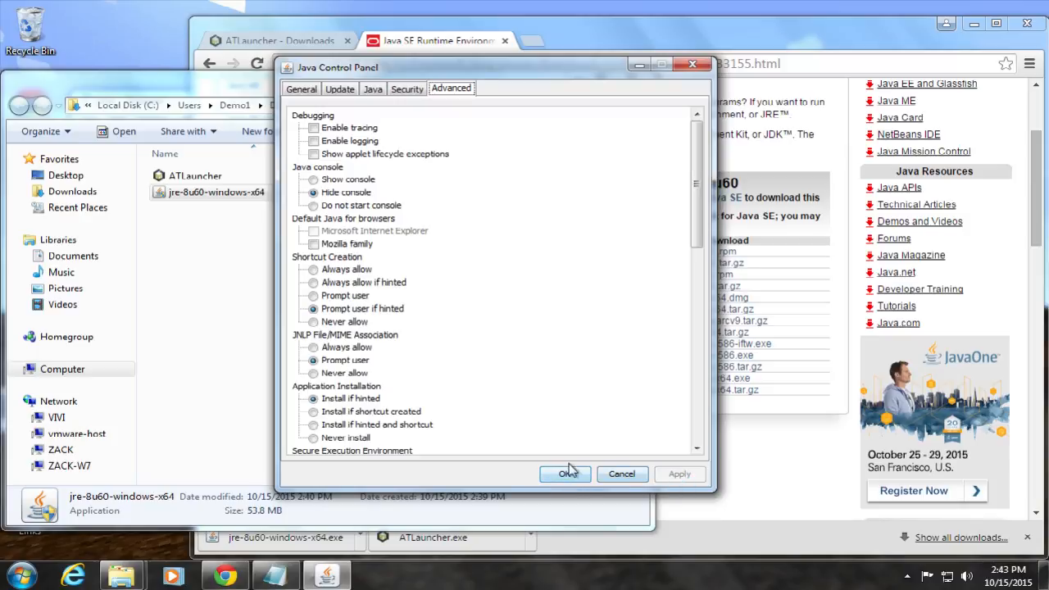
pyautogui.click(584, 480)
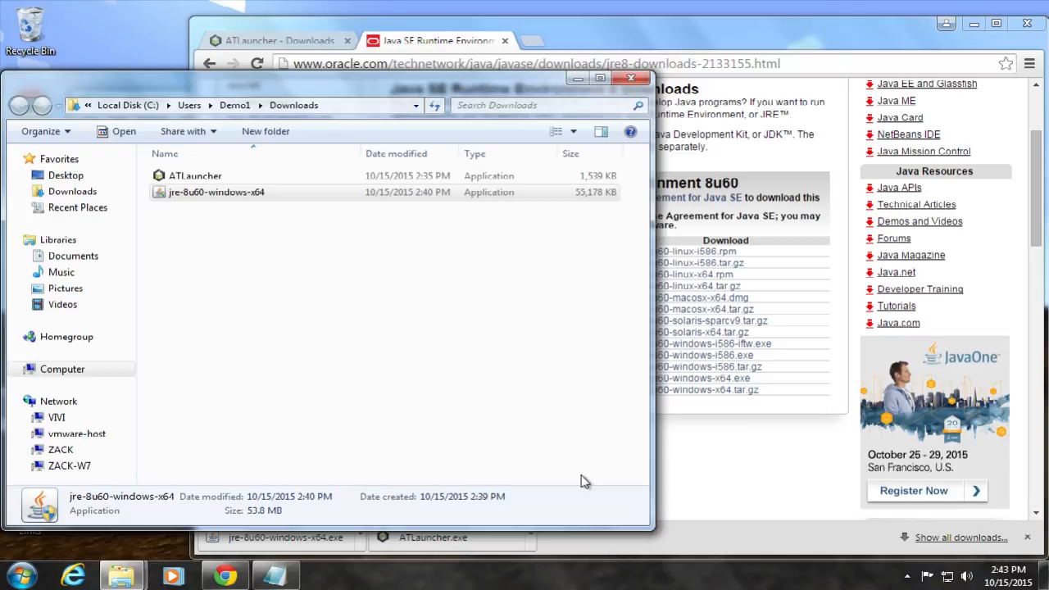
# Step: Cancel running ATLauncher from Downloads, close that window, and launch ATLauncher from the ATL folder instead
pyautogui.click(198, 185)
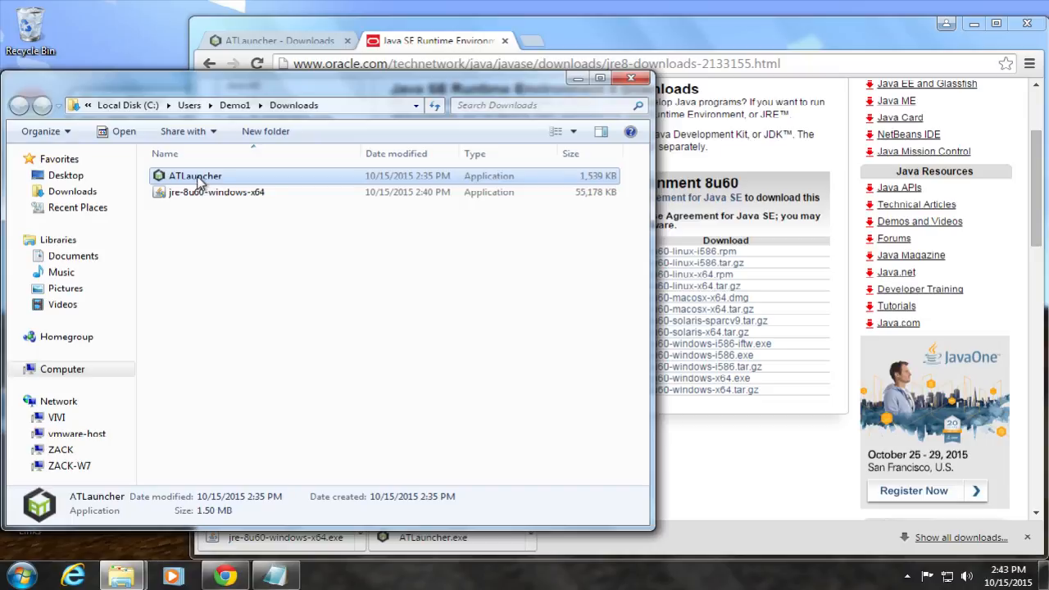
pyautogui.doubleClick(199, 182)
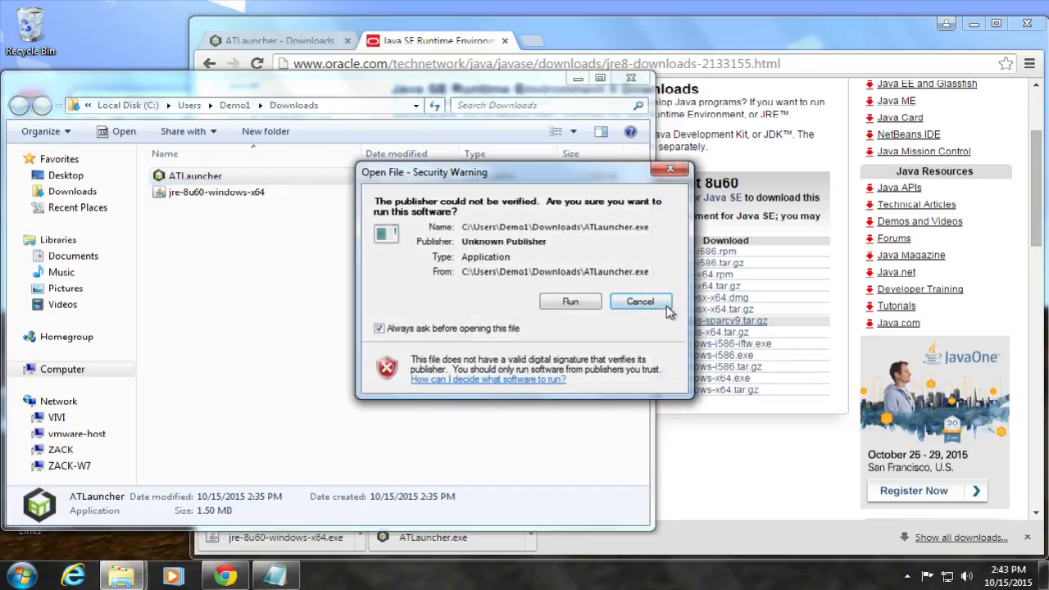
pyautogui.click(666, 306)
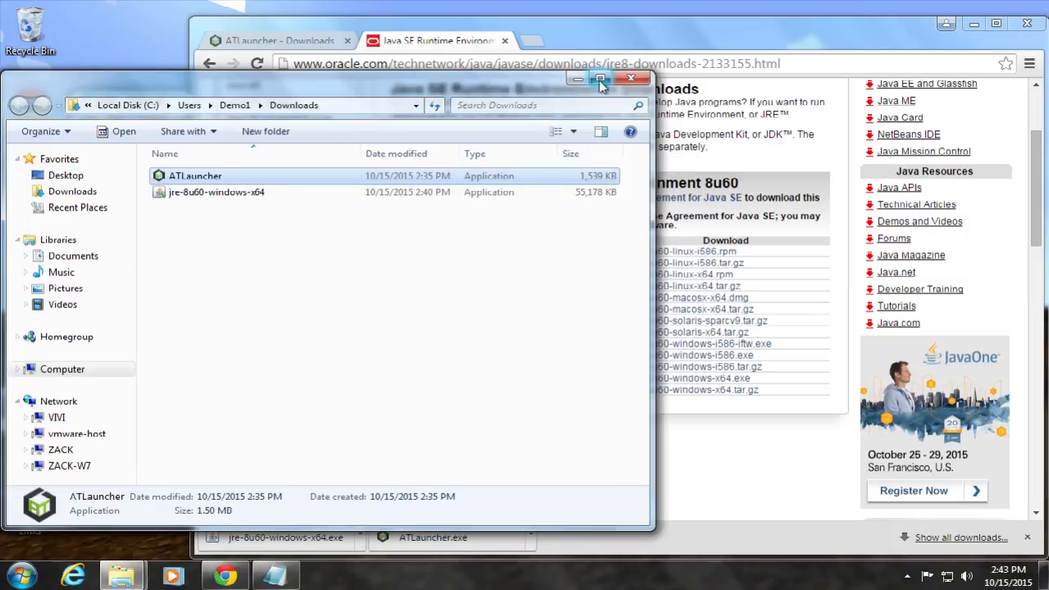
pyautogui.click(630, 78)
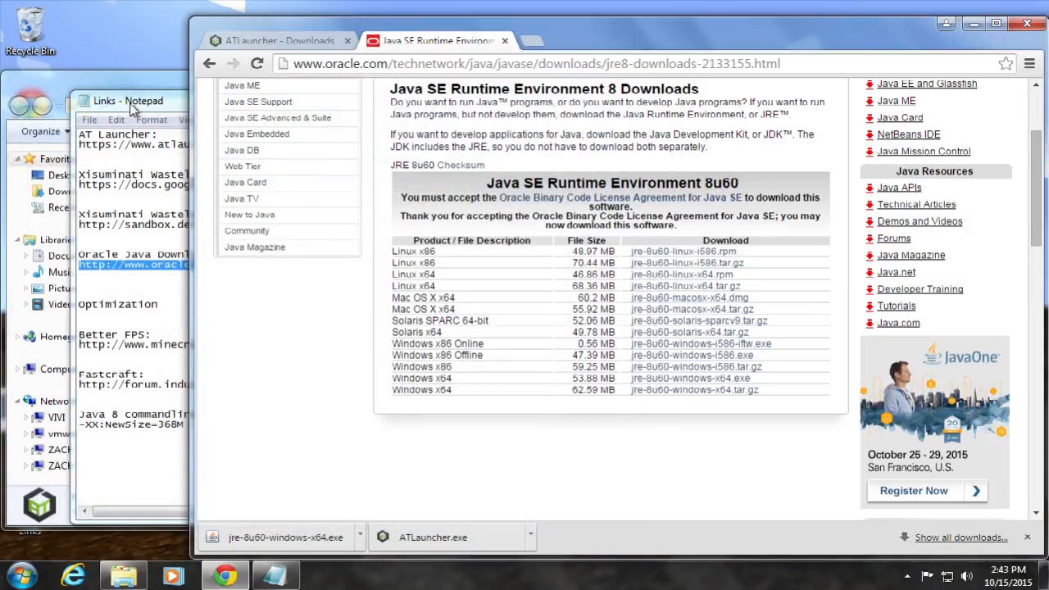
pyautogui.click(105, 85)
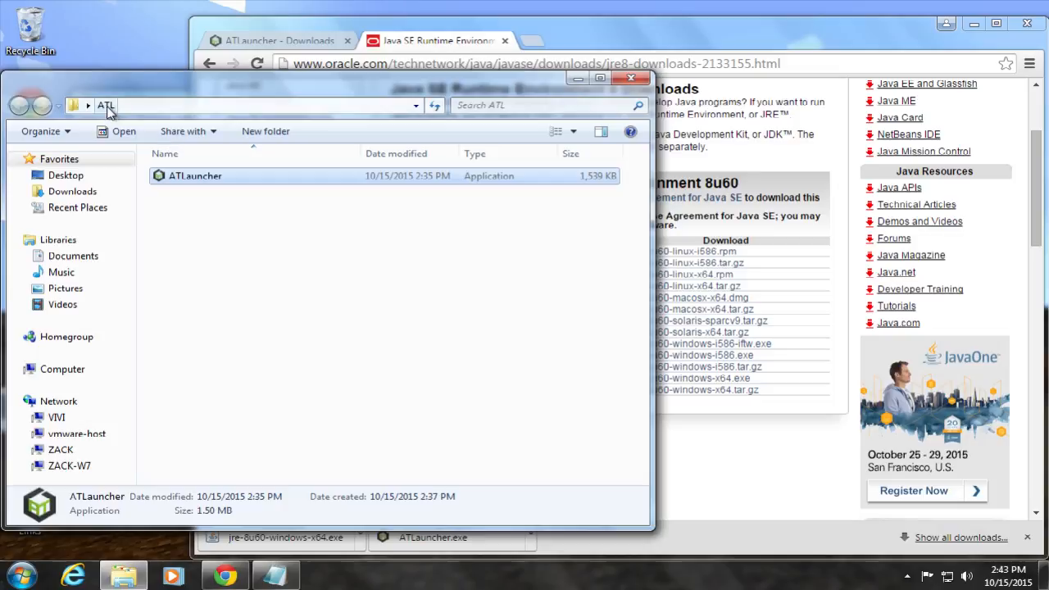
pyautogui.doubleClick(196, 182)
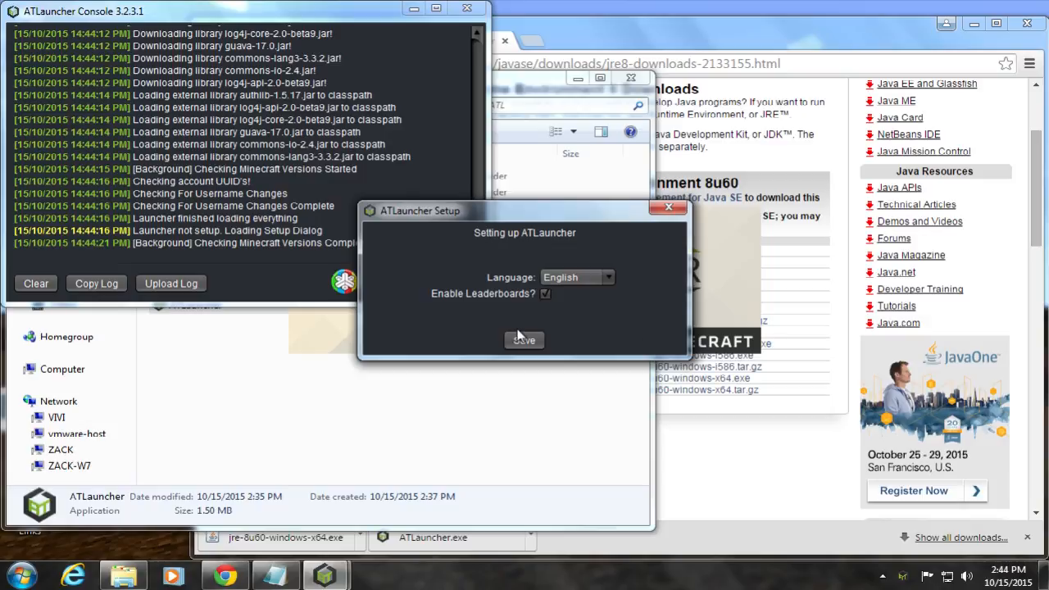
# Step: Save the ATLauncher first-run setup with English kept as the language
pyautogui.click(592, 282)
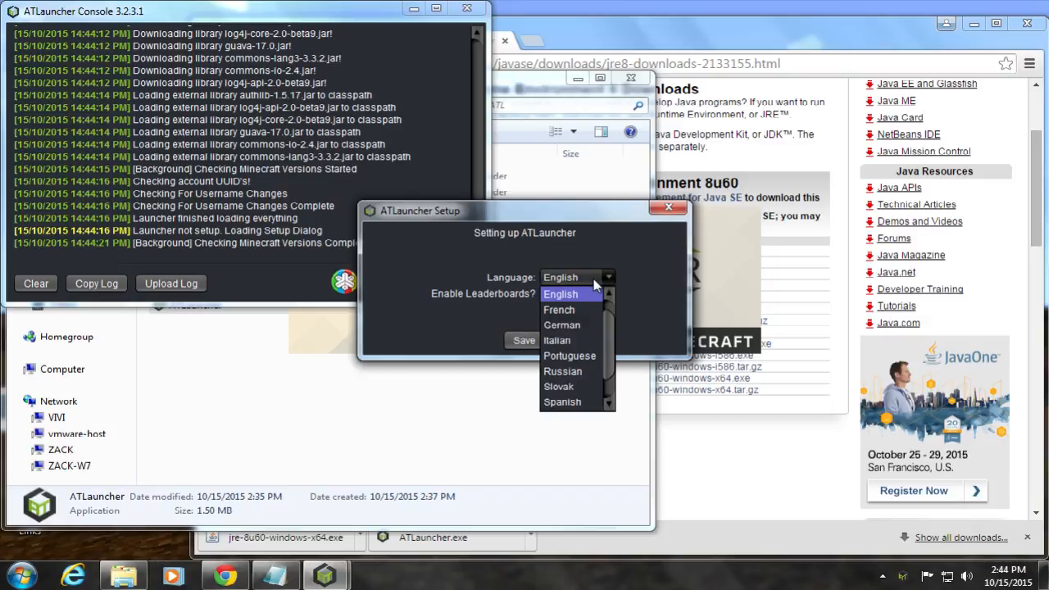
pyautogui.moveTo(610, 334); pyautogui.dragTo(617, 359)
pyautogui.click(653, 326)
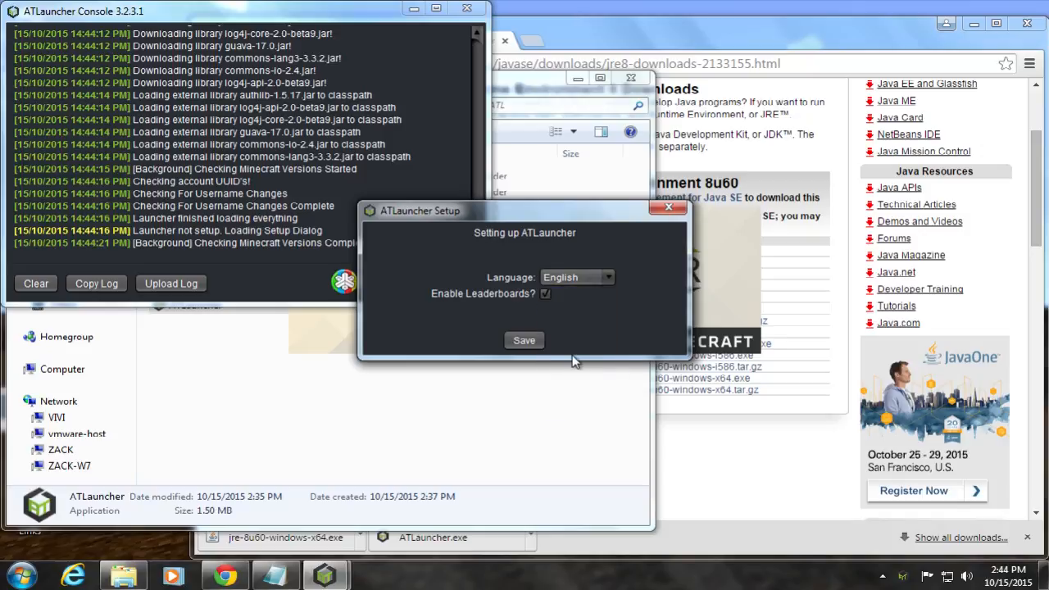
pyautogui.click(527, 341)
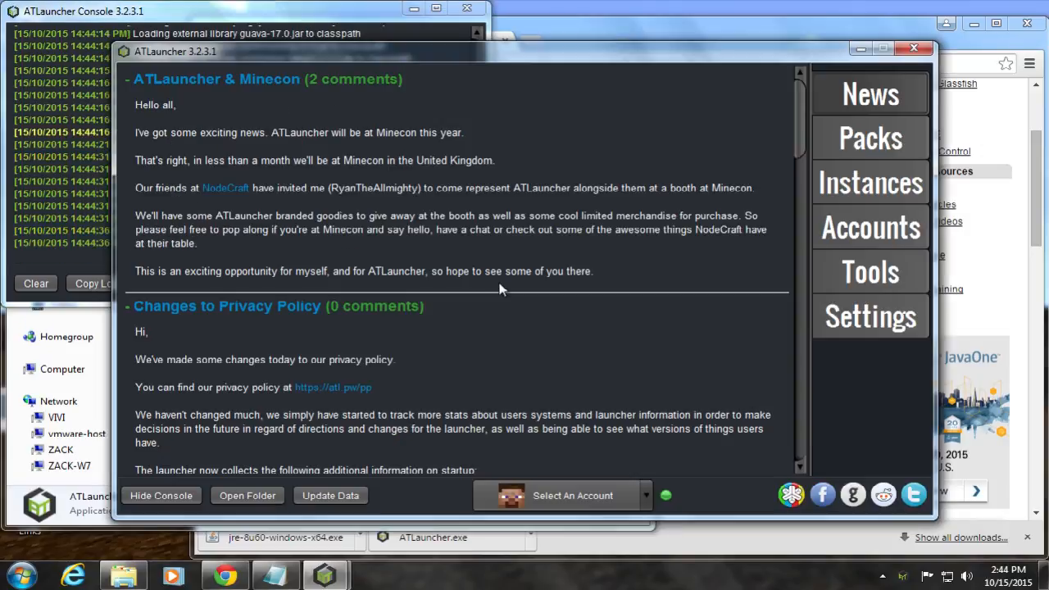
pyautogui.scroll(-5, 473, 336)
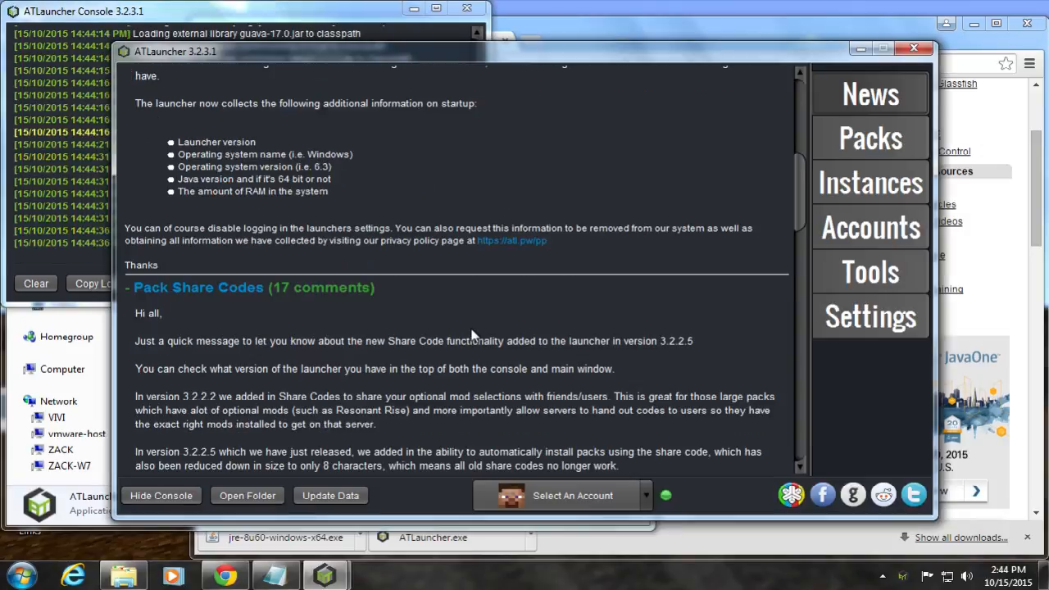
pyautogui.scroll(5, 471, 334)
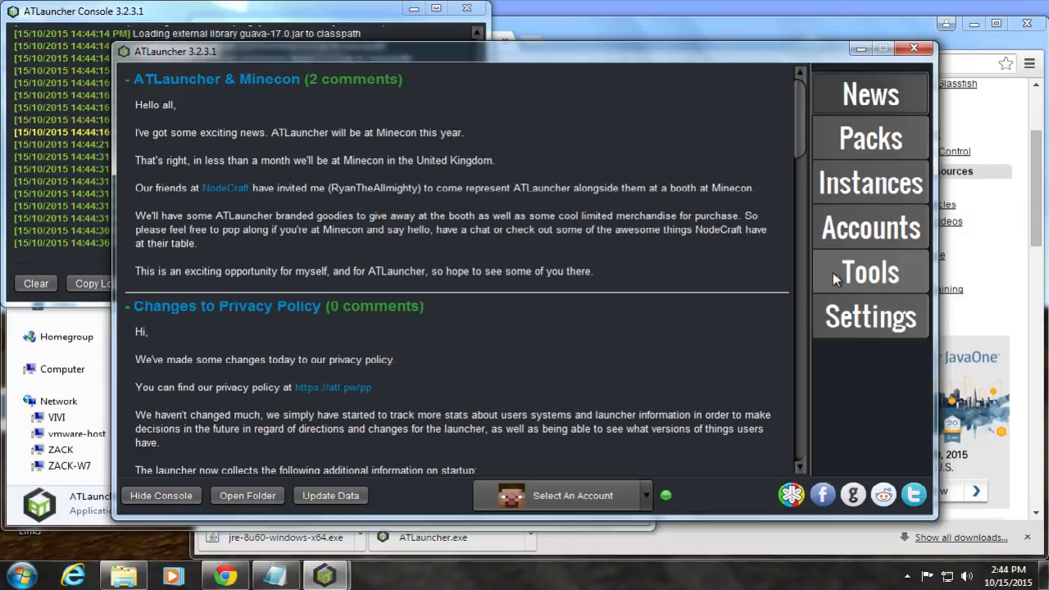
# Step: Add a Minecraft account by entering its username on the Accounts page, then check the account list
pyautogui.click(852, 233)
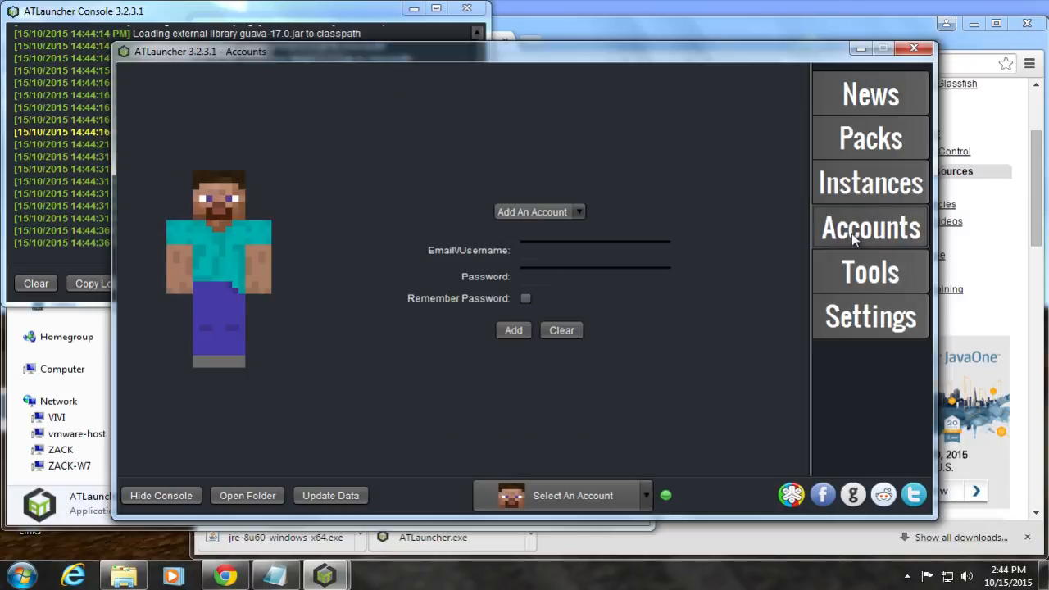
pyautogui.click(630, 248)
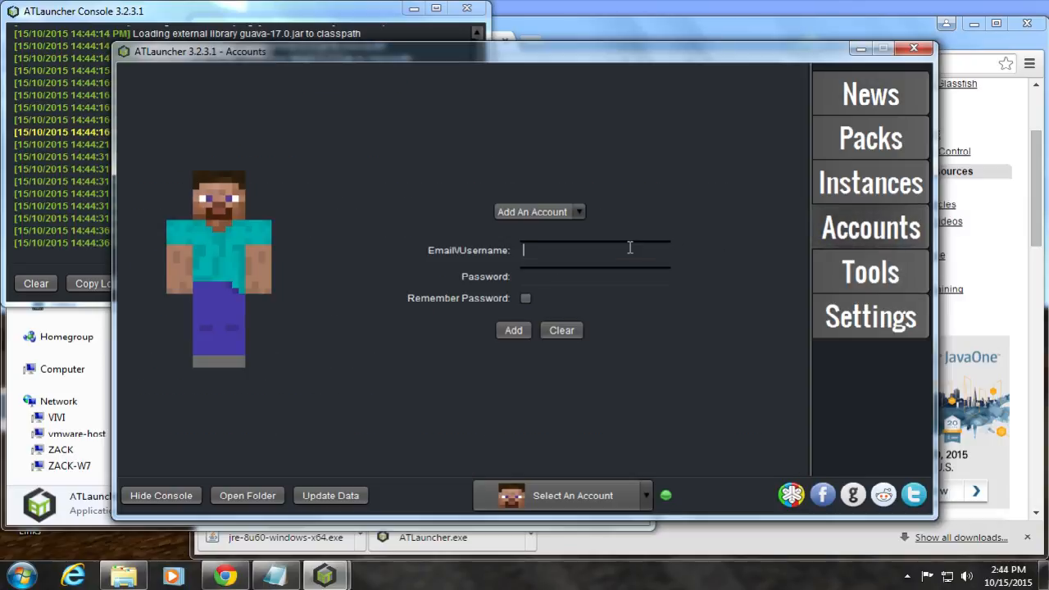
pyautogui.write('ezterry3')
pyautogui.press('Return')
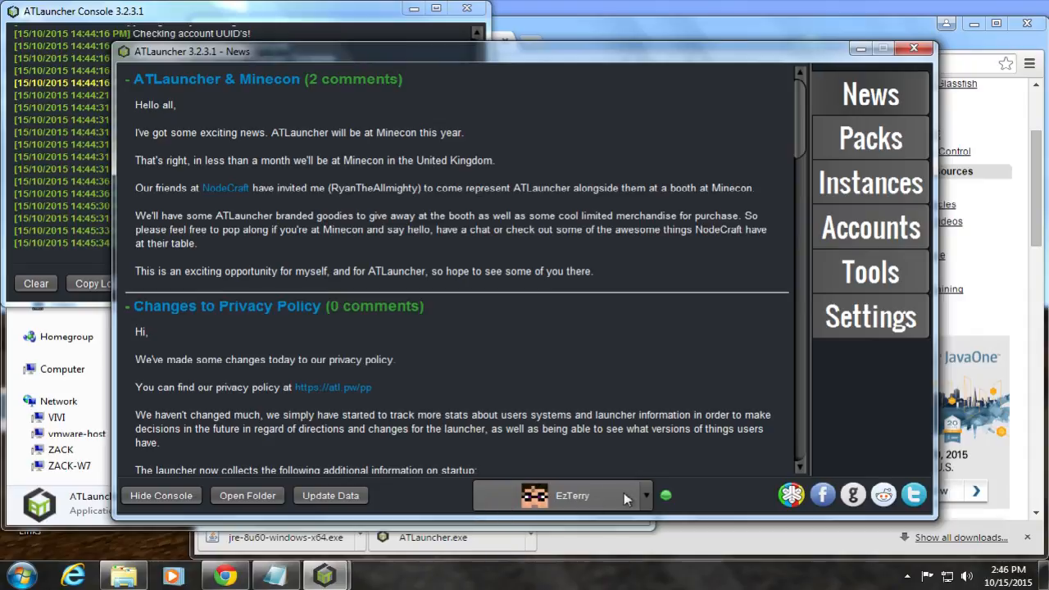
pyautogui.click(645, 498)
pyautogui.click(715, 500)
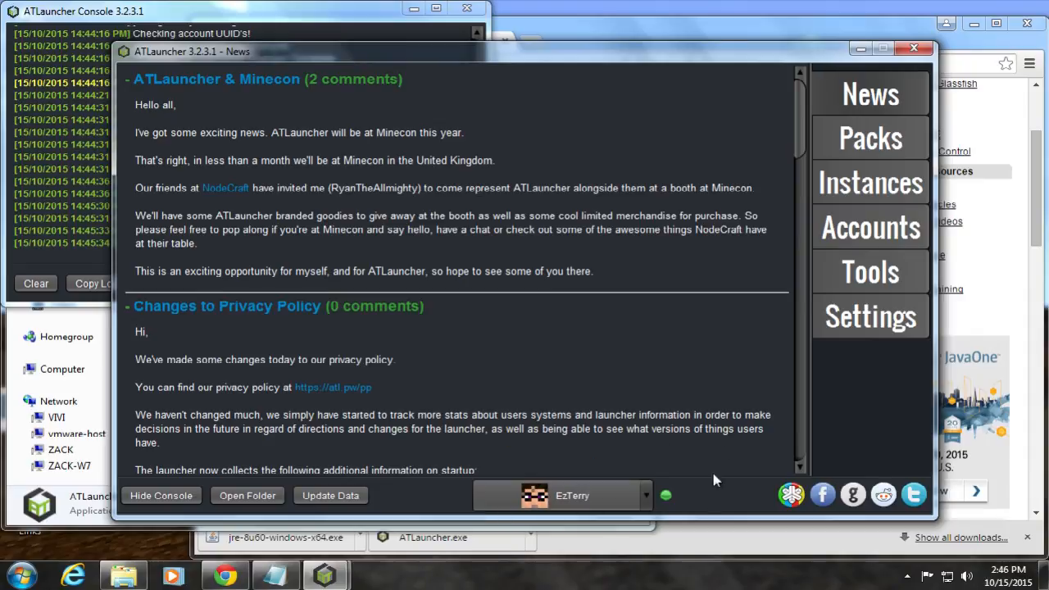
# Step: Open the Packs page and search 'xi' so only the Xisuminati pack is listed
pyautogui.click(877, 146)
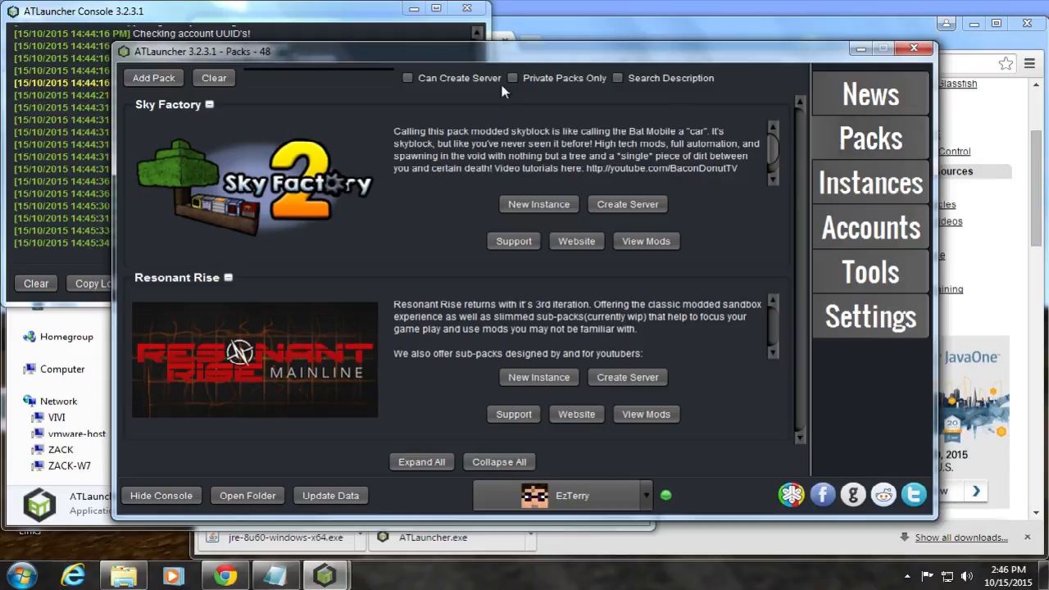
pyautogui.click(261, 75)
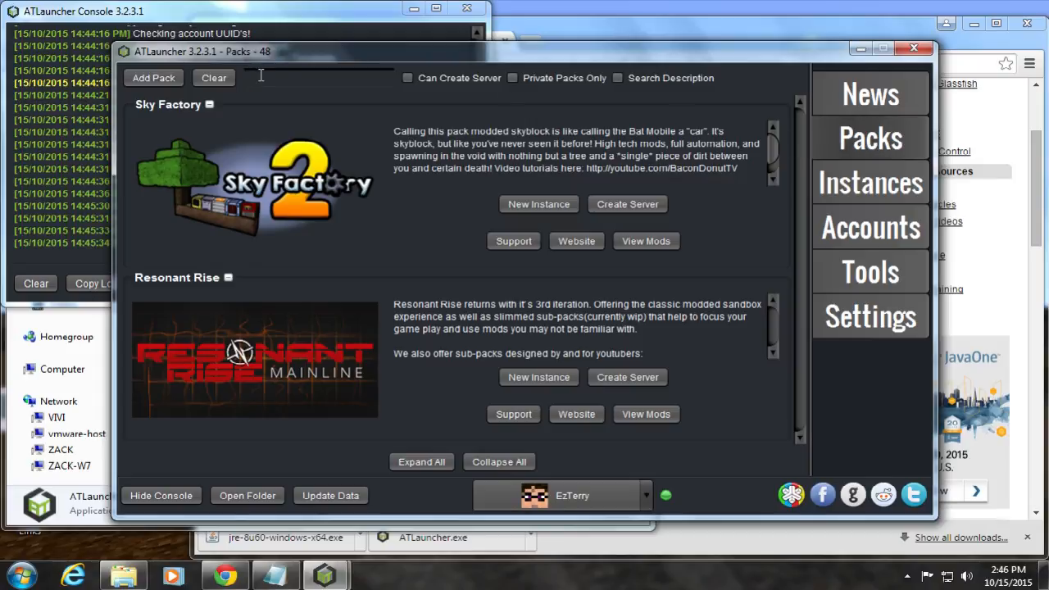
pyautogui.write('xi')
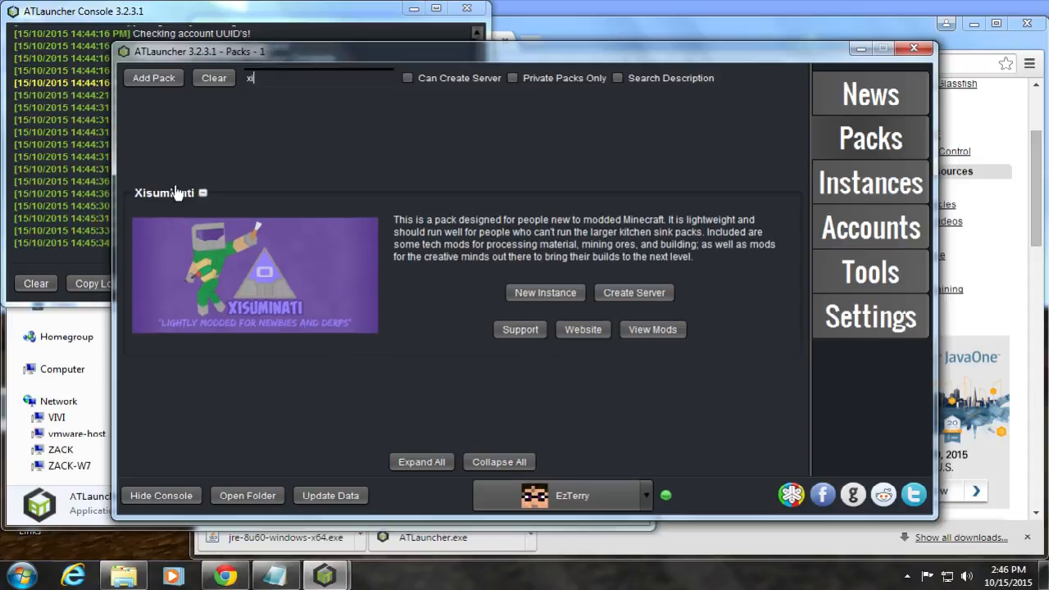
# Step: Create a Xisuminati 1.0.0.0 instance named 'Xisuminati Wastelands', review its description, and start installing
pyautogui.click(530, 298)
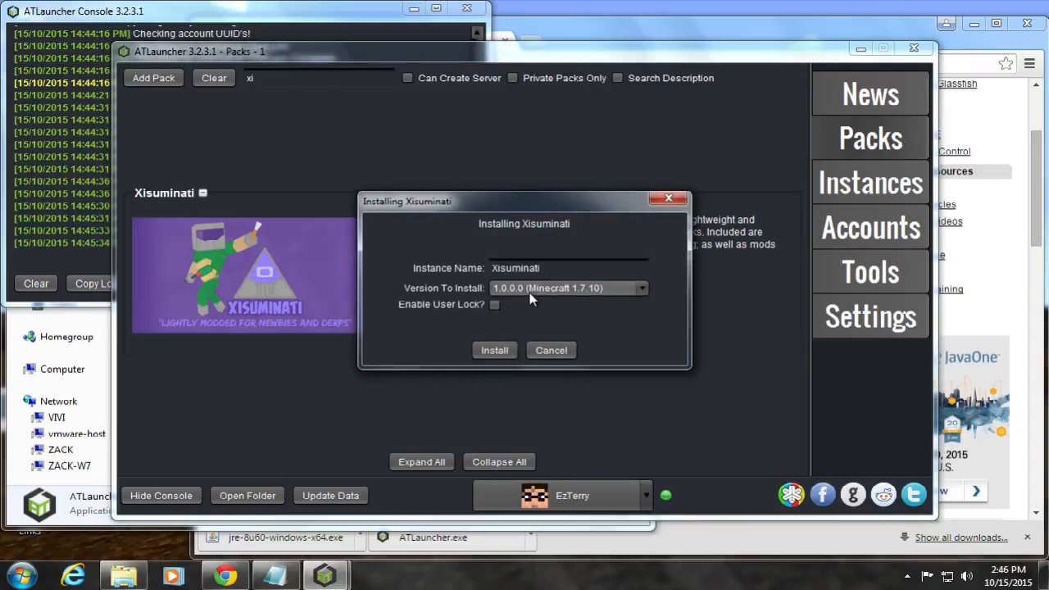
pyautogui.click(530, 294)
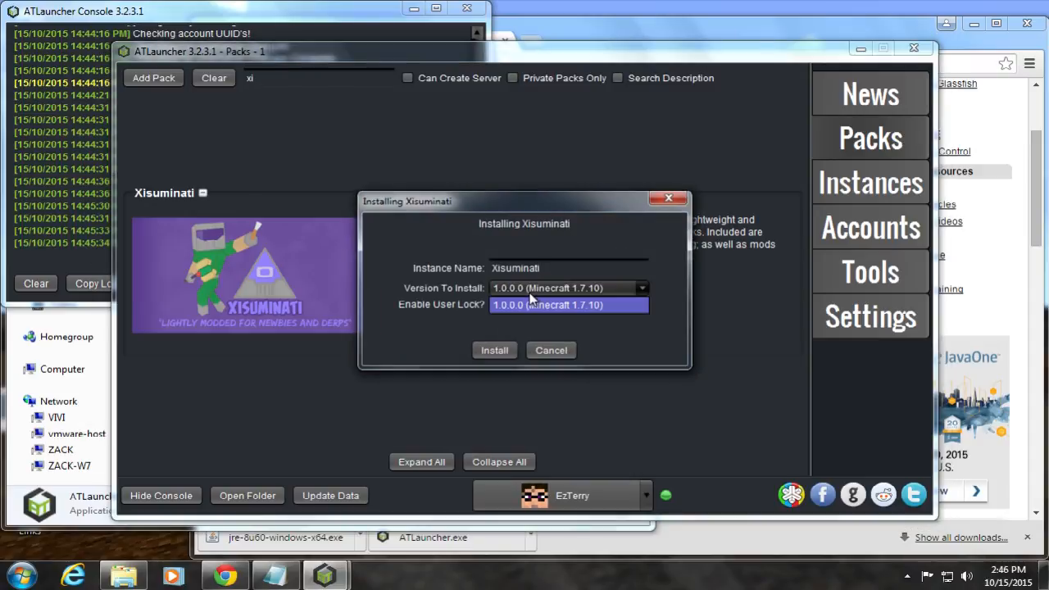
pyautogui.click(449, 294)
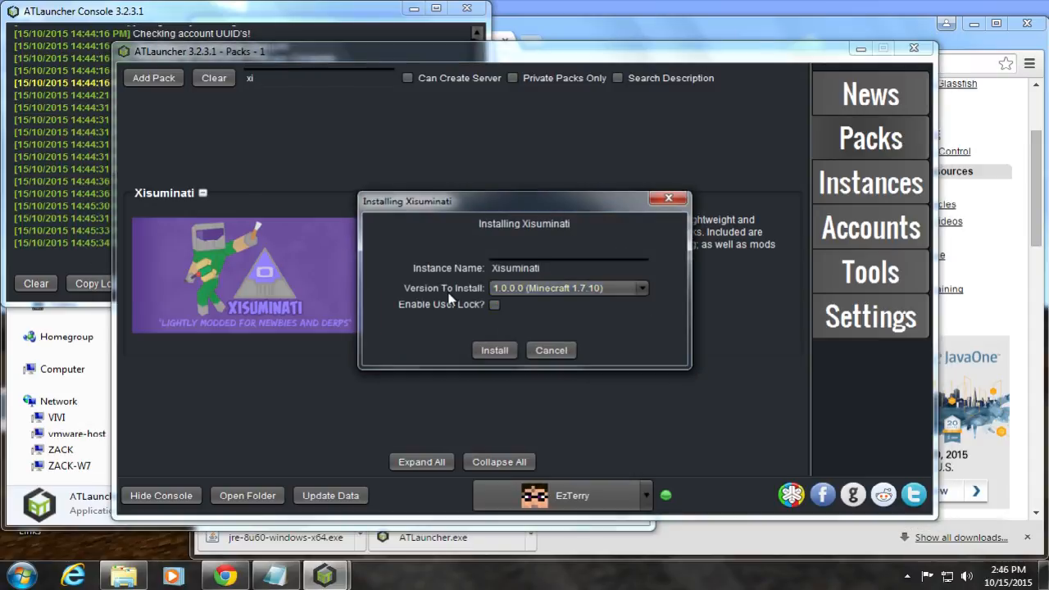
pyautogui.click(558, 264)
pyautogui.write('Wastelands')
pyautogui.moveTo(454, 189); pyautogui.dragTo(456, 253)
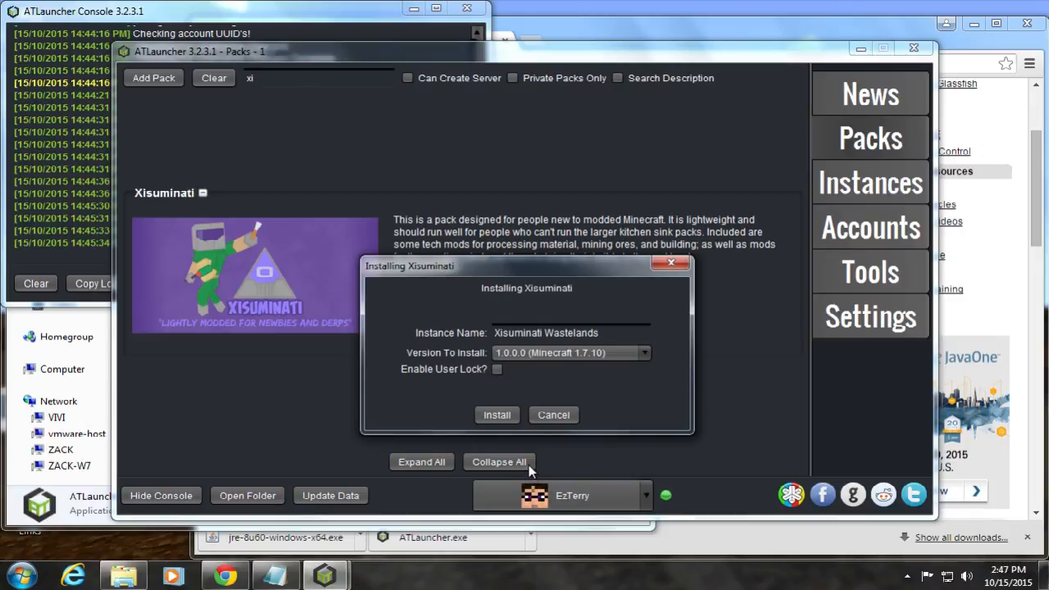
pyautogui.click(497, 415)
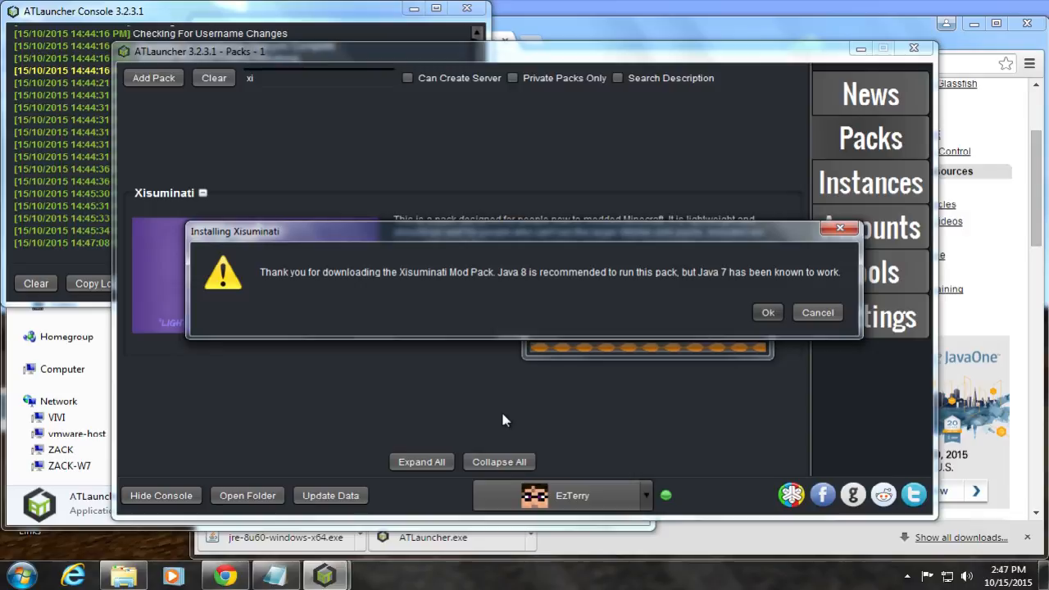
# Step: Acknowledge the Java 8 notice and install the pack with JourneyMap as the only optional mod
pyautogui.click(769, 312)
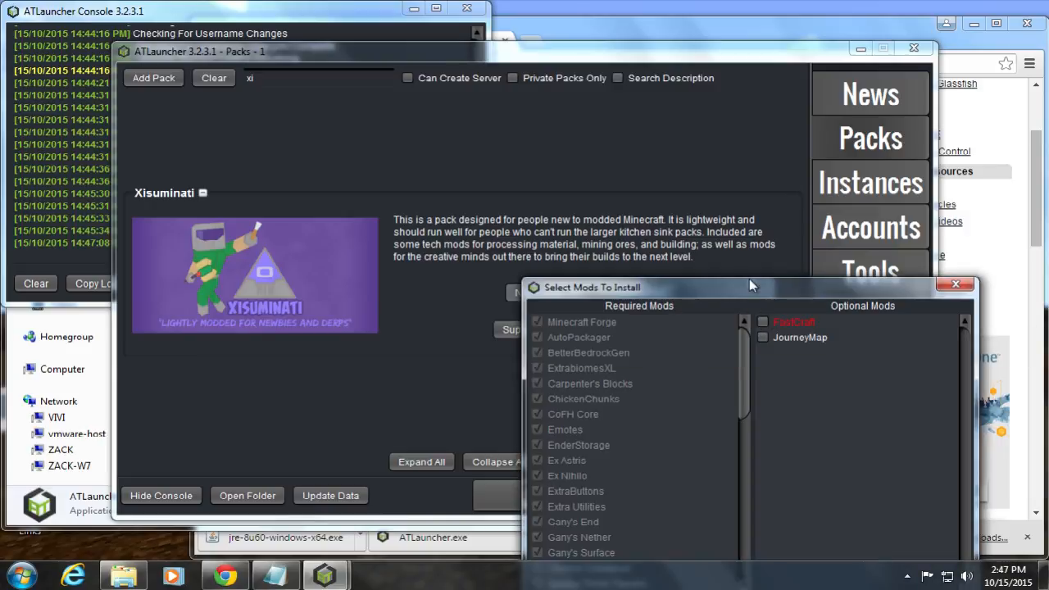
pyautogui.moveTo(749, 278); pyautogui.dragTo(571, 73)
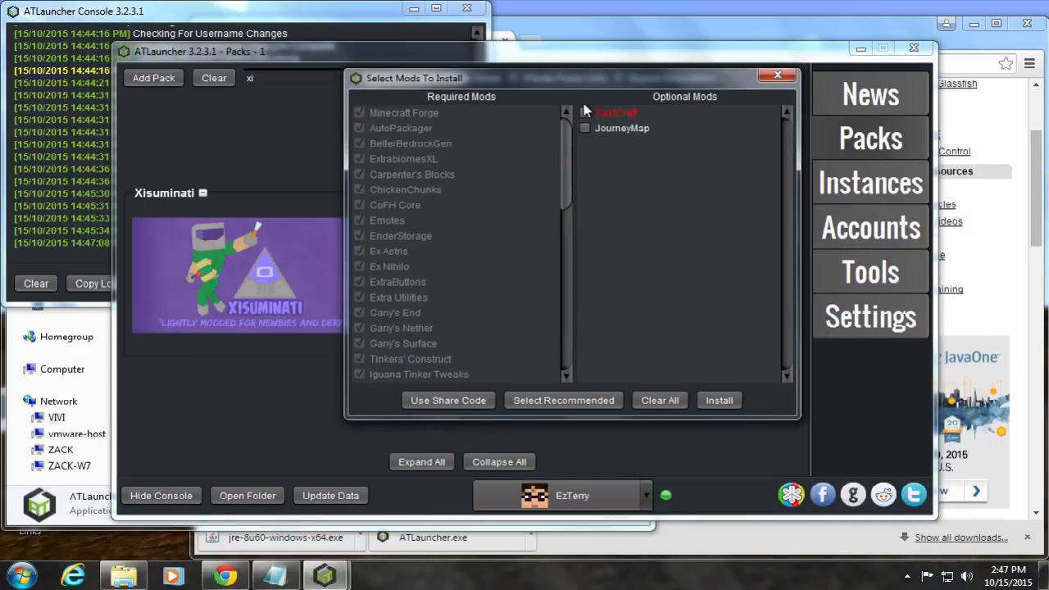
pyautogui.click(585, 128)
pyautogui.moveTo(592, 117)
pyautogui.click(711, 399)
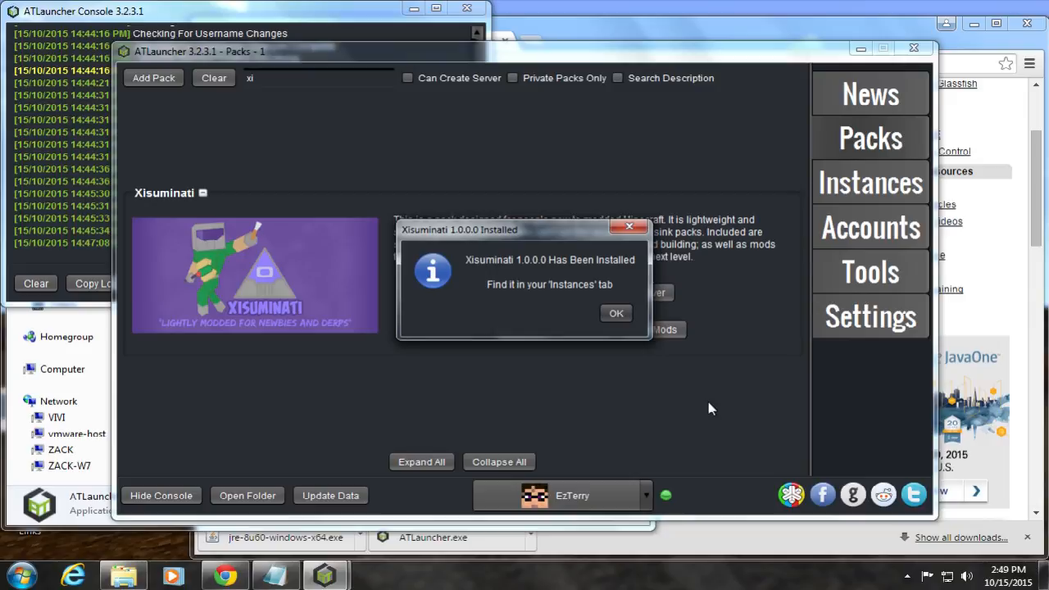
# Step: Dismiss the install confirmation, start then cancel another Xisuminati instance, and return to Instances
pyautogui.click(615, 314)
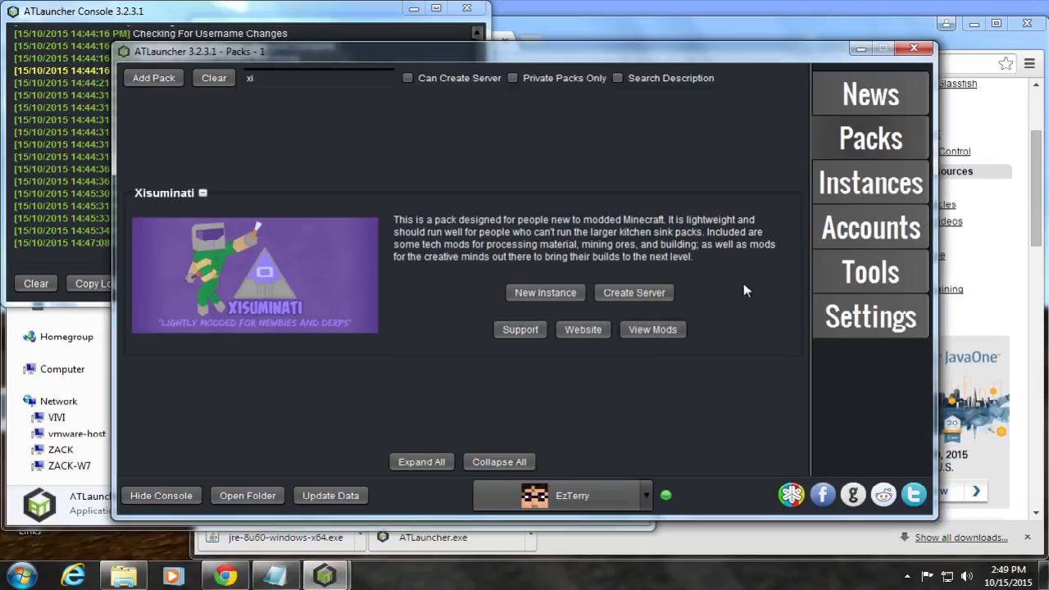
pyautogui.click(846, 188)
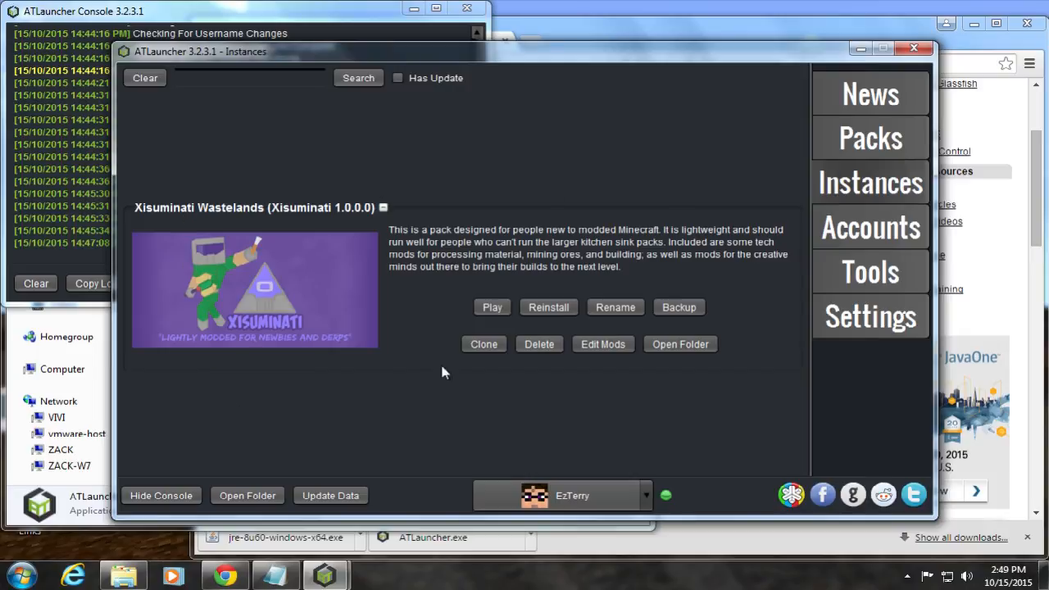
pyautogui.click(892, 139)
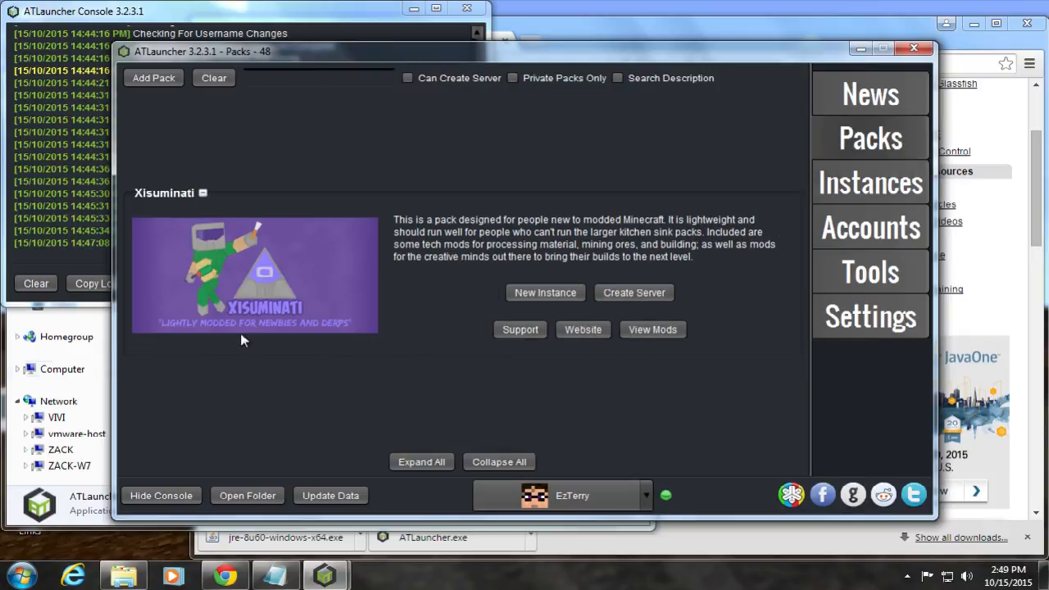
pyautogui.click(529, 293)
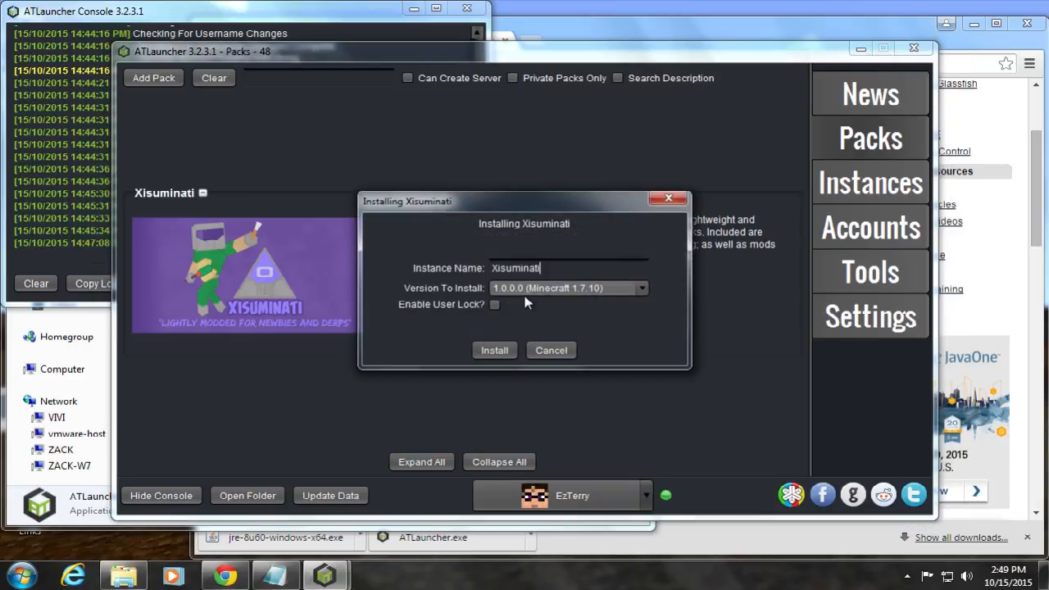
pyautogui.click(551, 350)
pyautogui.click(865, 188)
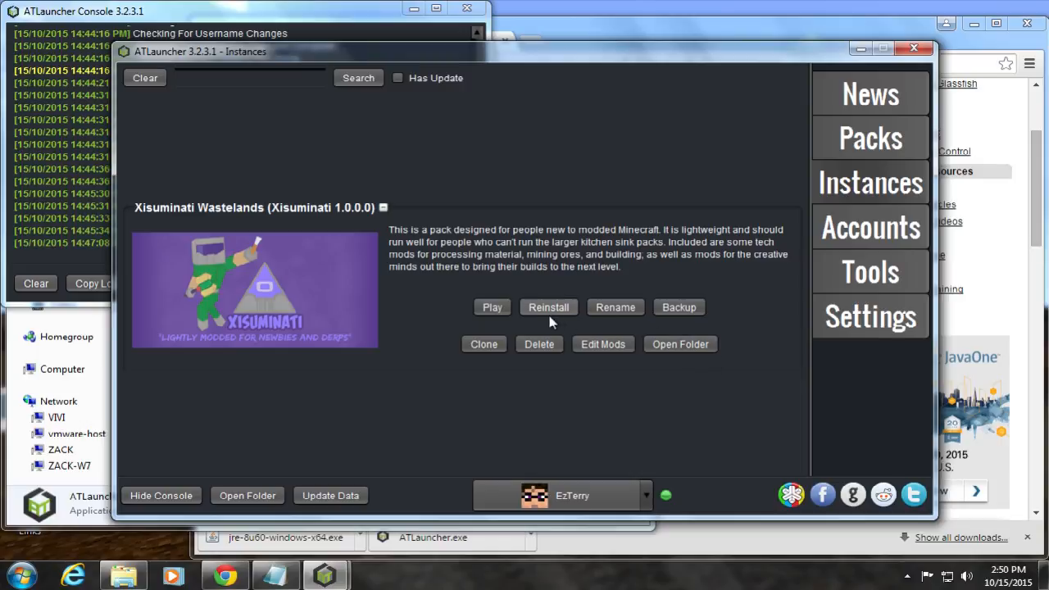
# Step: Minimize ATLauncher and its console, then copy the Xisuminati Wastelands addon zip URL from Links notes
pyautogui.click(866, 48)
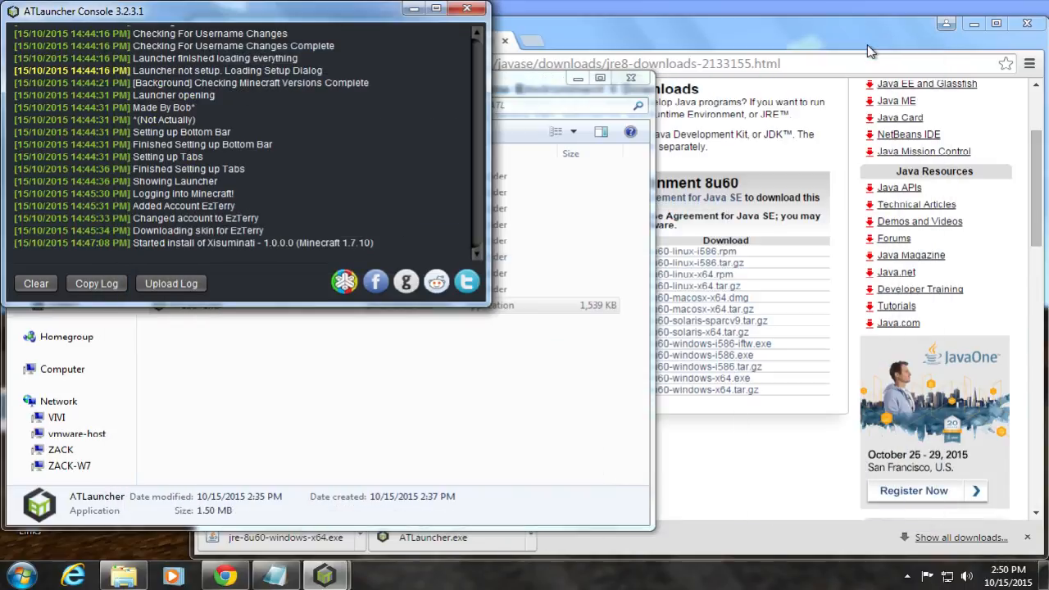
pyautogui.click(414, 9)
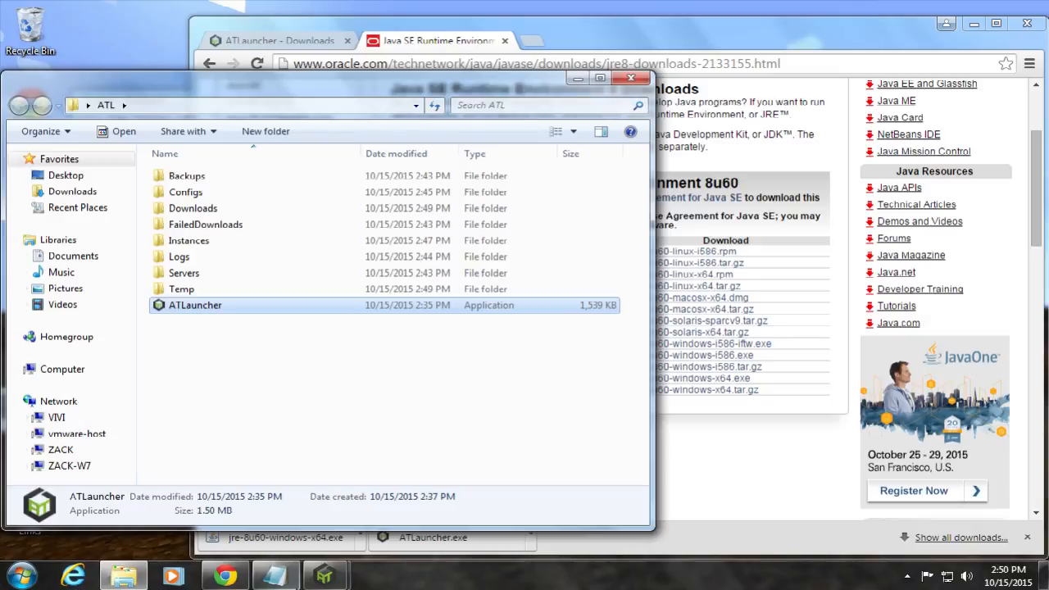
pyautogui.click(275, 576)
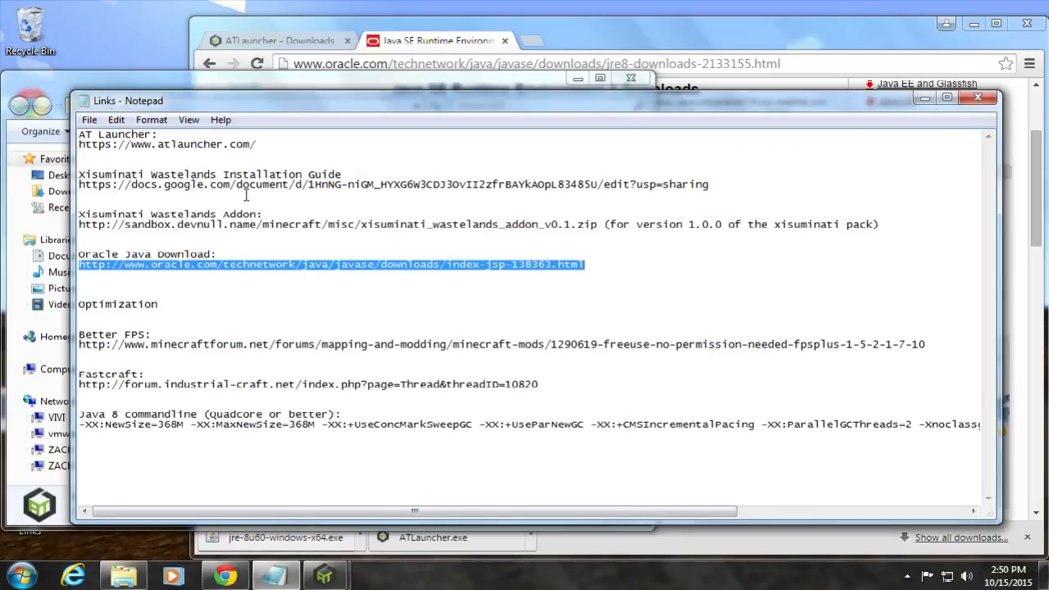
pyautogui.moveTo(79, 226); pyautogui.dragTo(881, 226)
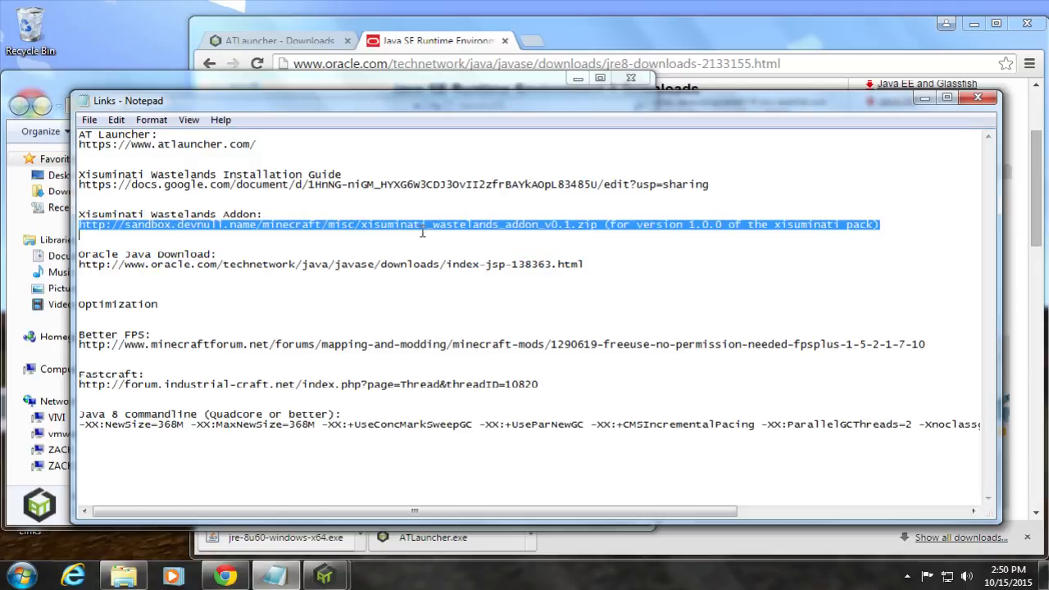
pyautogui.moveTo(591, 235); pyautogui.dragTo(596, 228)
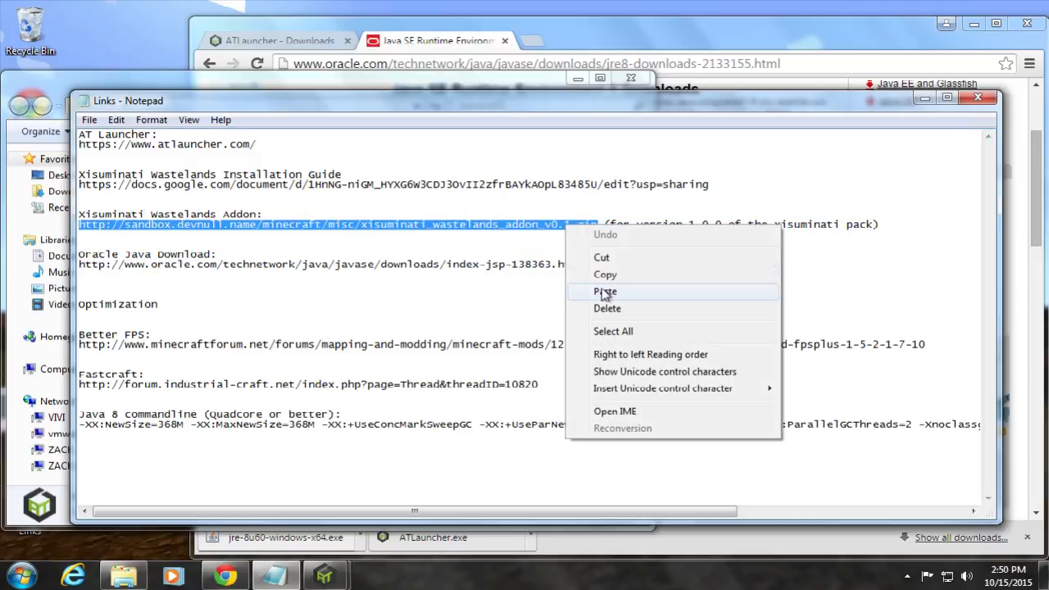
pyautogui.click(607, 275)
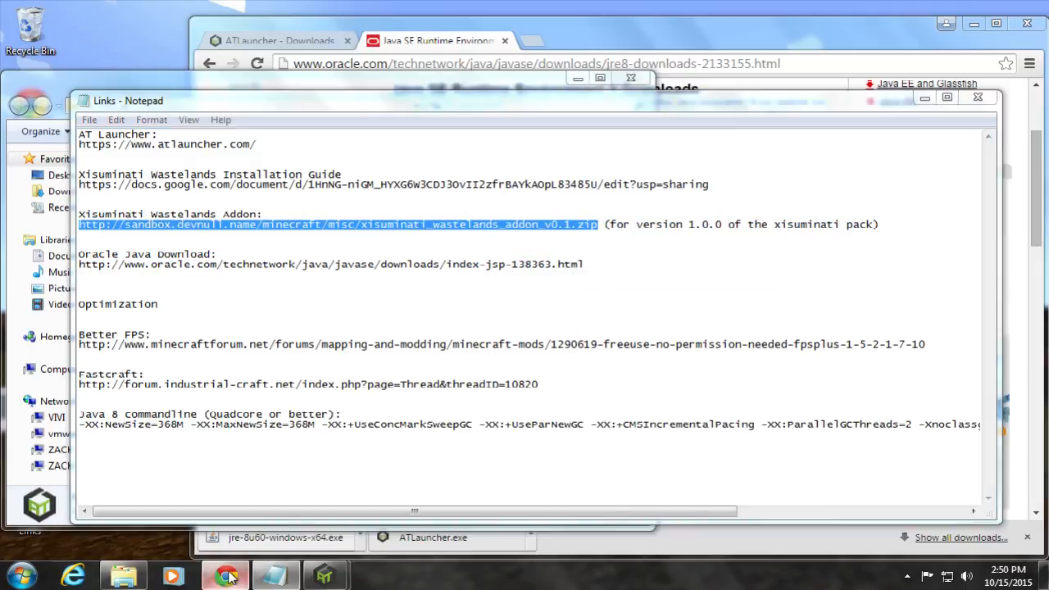
pyautogui.click(226, 576)
# Step: Paste the addon link in a new tab to download xisuminati_wastelands_addon_v0.1.zip and show it in folder
pyautogui.click(528, 41)
pyautogui.rightClick(511, 63)
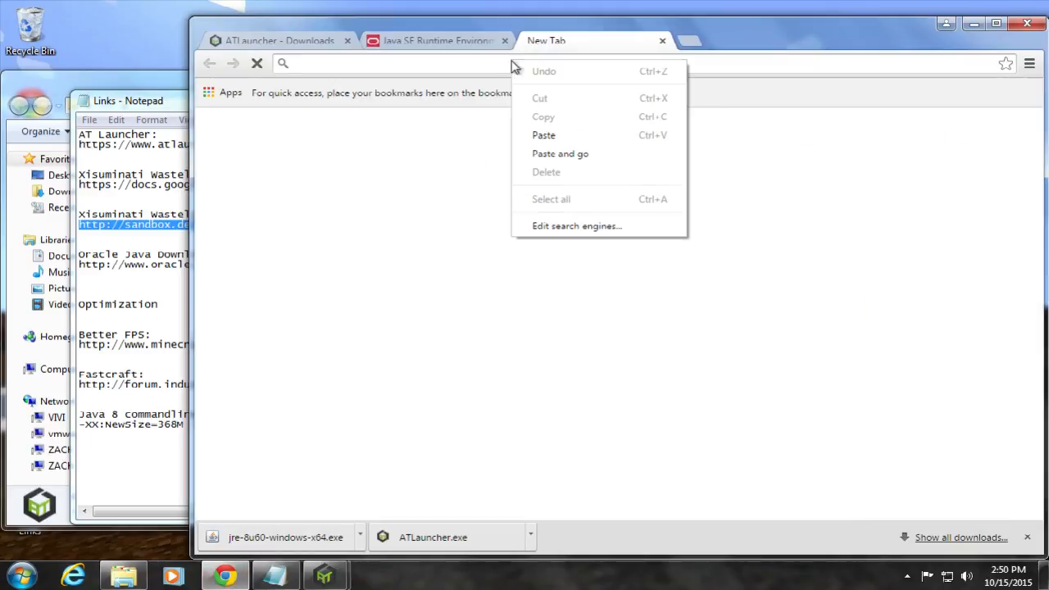
pyautogui.click(569, 138)
pyautogui.press('Return')
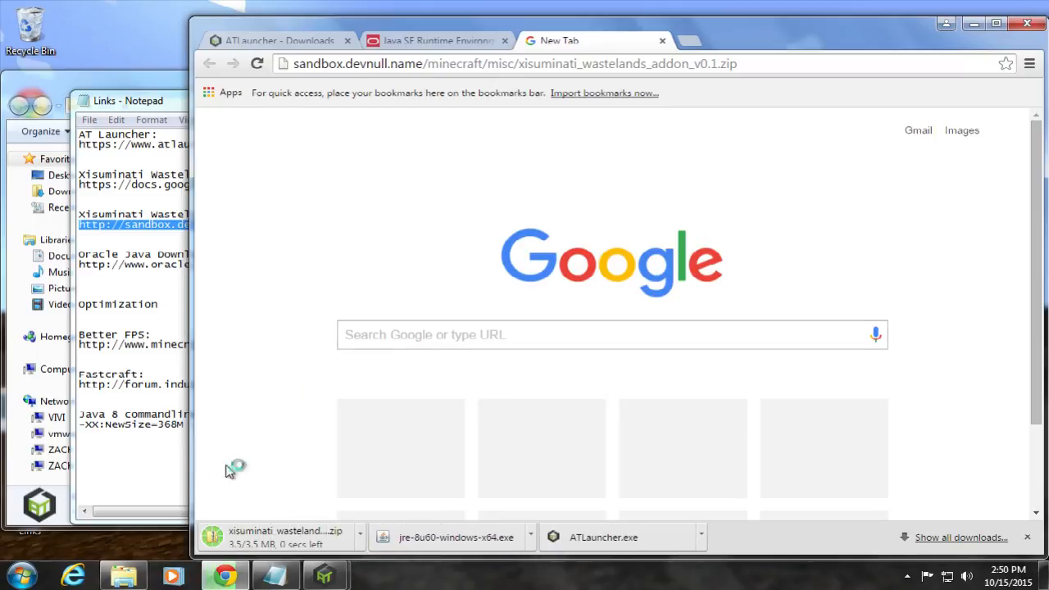
pyautogui.click(360, 534)
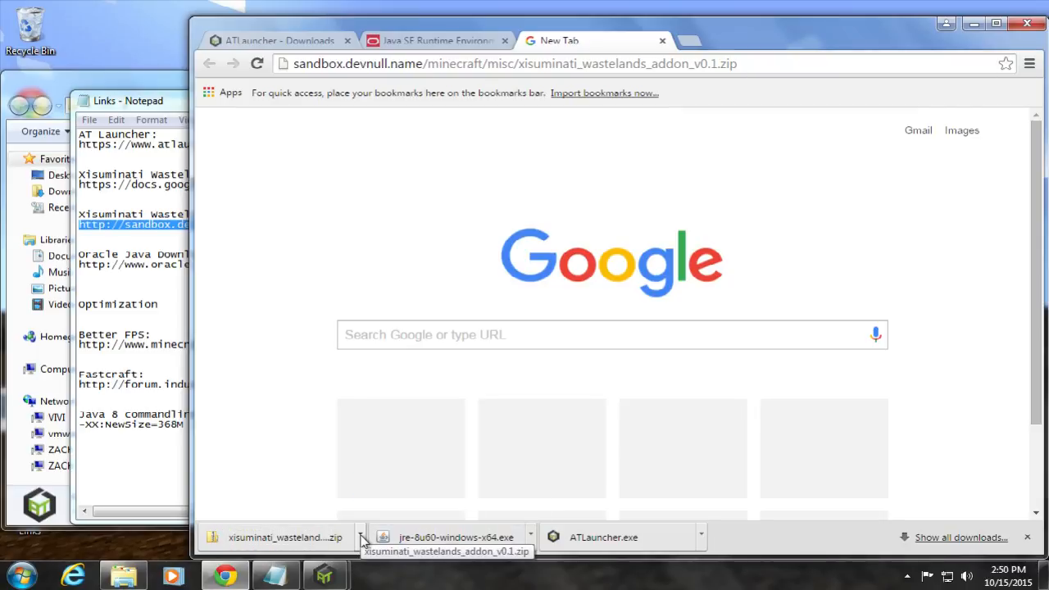
pyautogui.click(361, 540)
pyautogui.click(410, 483)
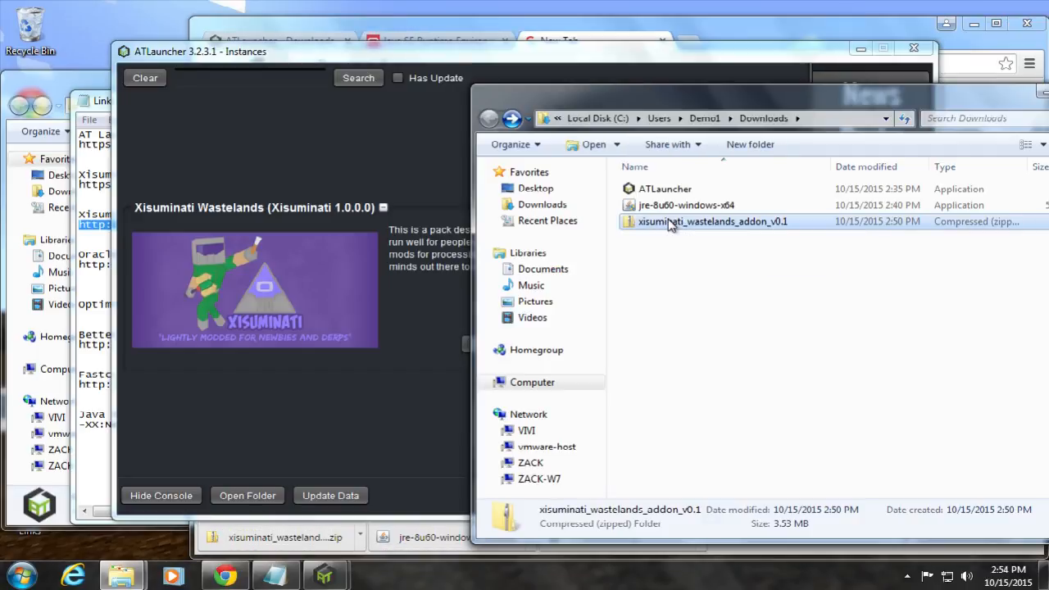
# Step: Extract the addon zip with Extract All and open the nested extracted folder
pyautogui.rightClick(670, 224)
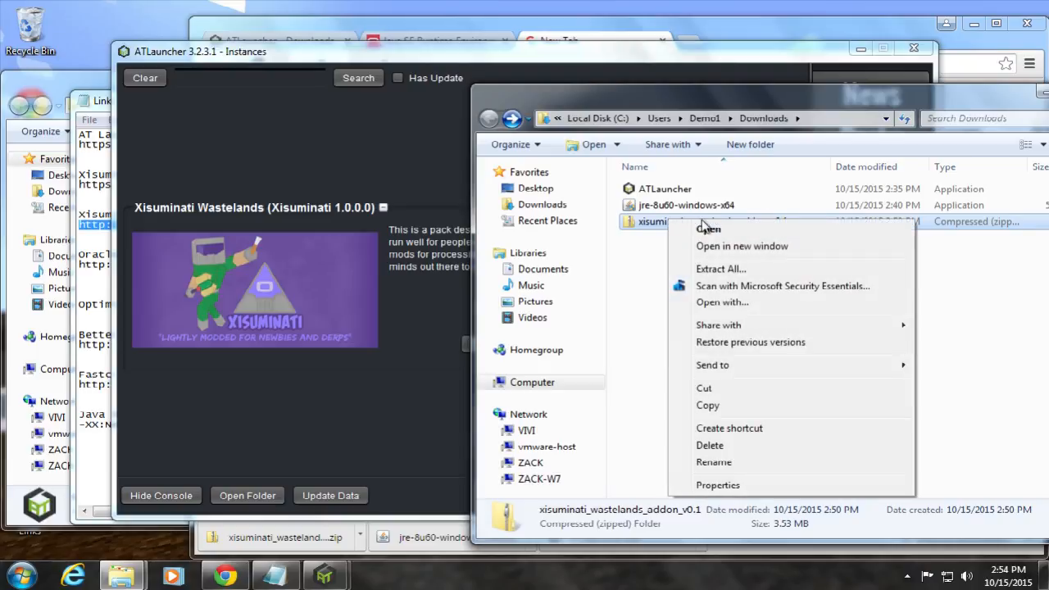
pyautogui.click(710, 271)
pyautogui.click(675, 435)
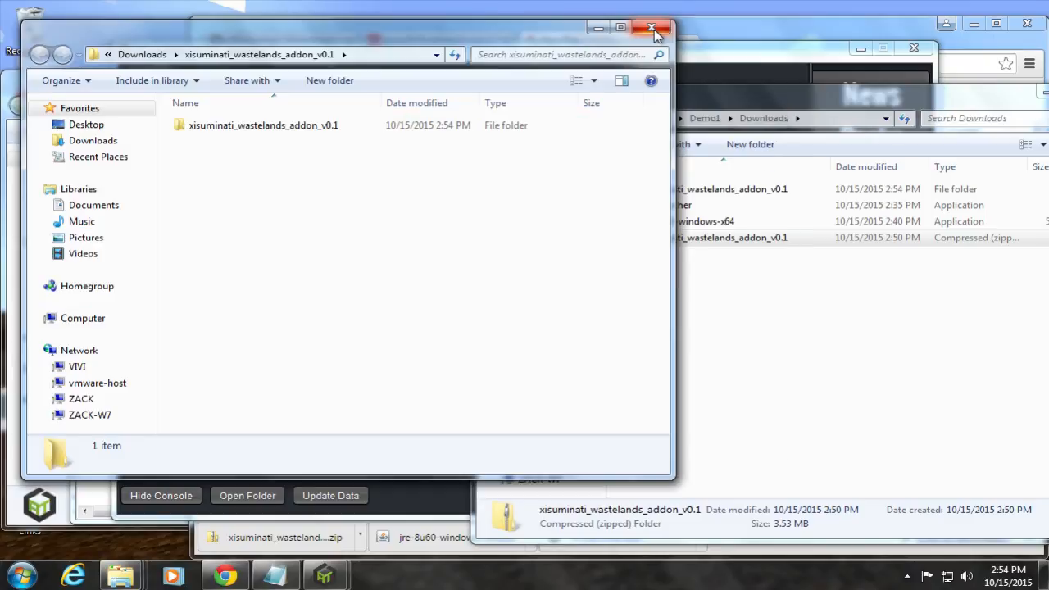
pyautogui.click(664, 26)
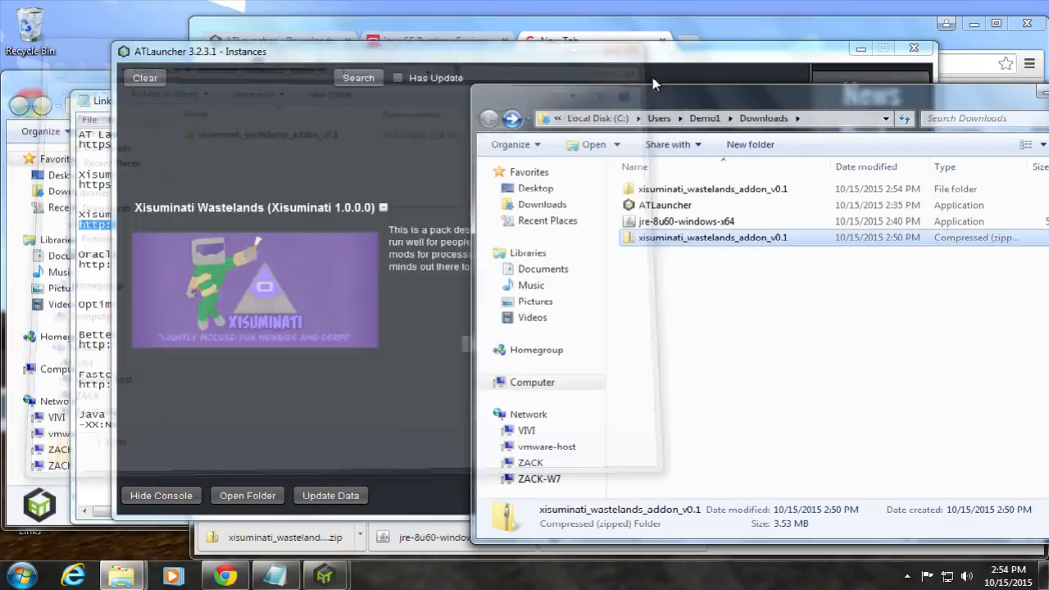
pyautogui.doubleClick(697, 189)
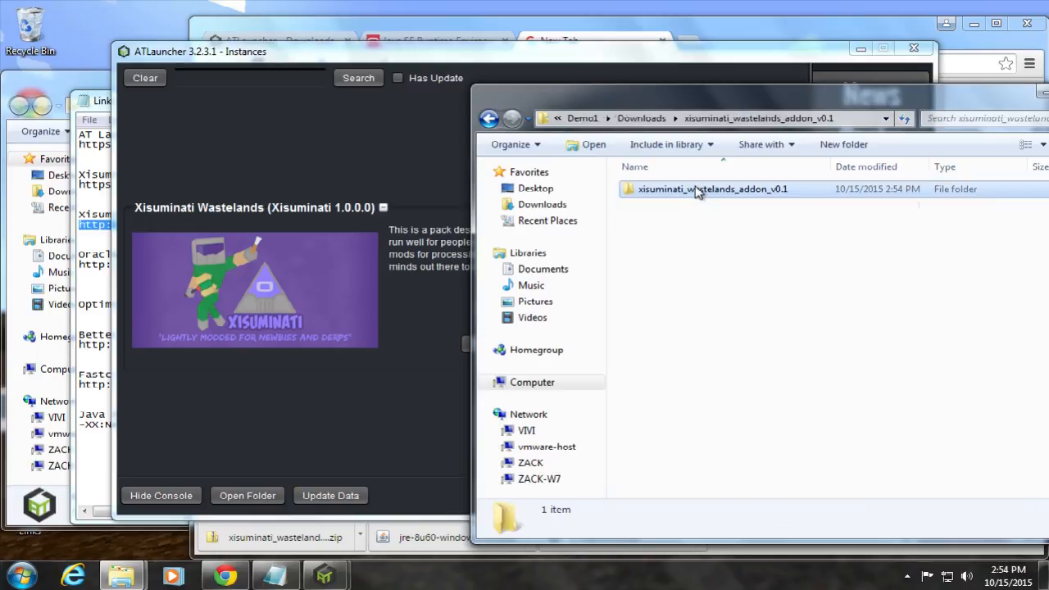
pyautogui.doubleClick(697, 189)
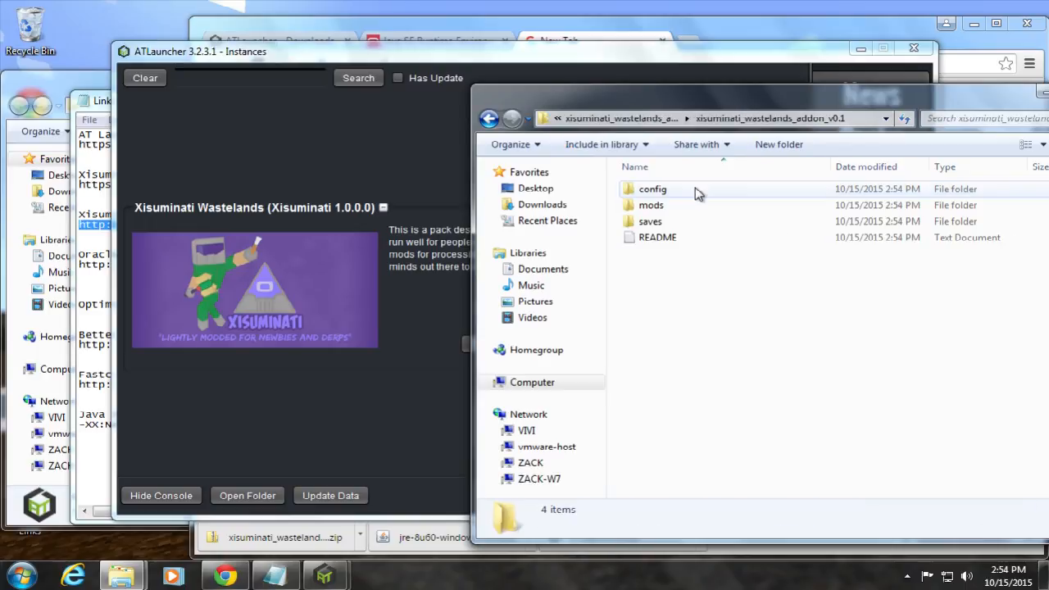
# Step: Read the addon's README beside the config, mods and saves folders, then return to ATLauncher
pyautogui.click(660, 236)
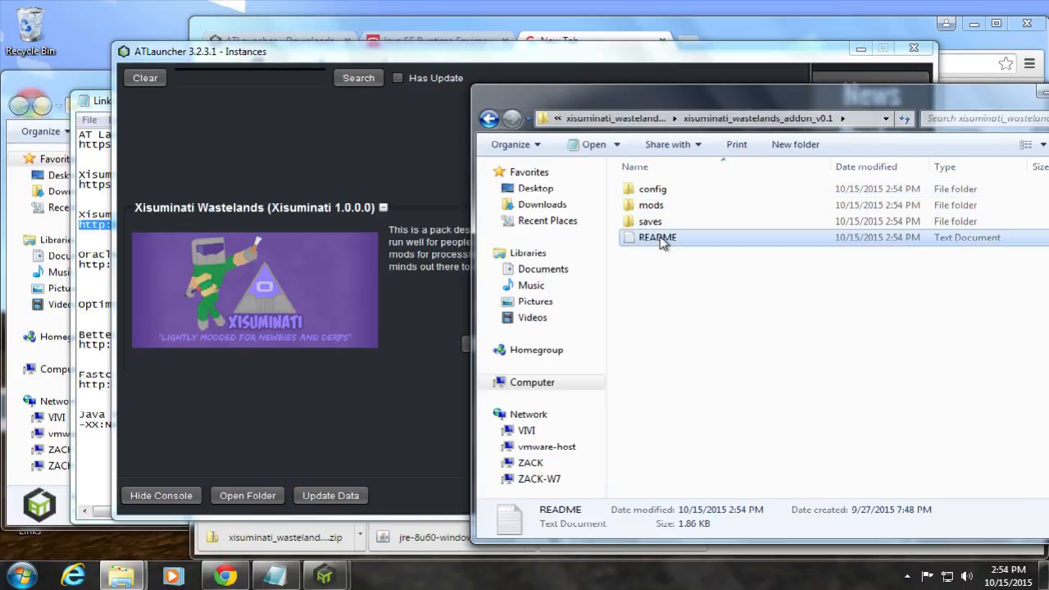
pyautogui.doubleClick(660, 236)
pyautogui.scroll(-5, 660, 240)
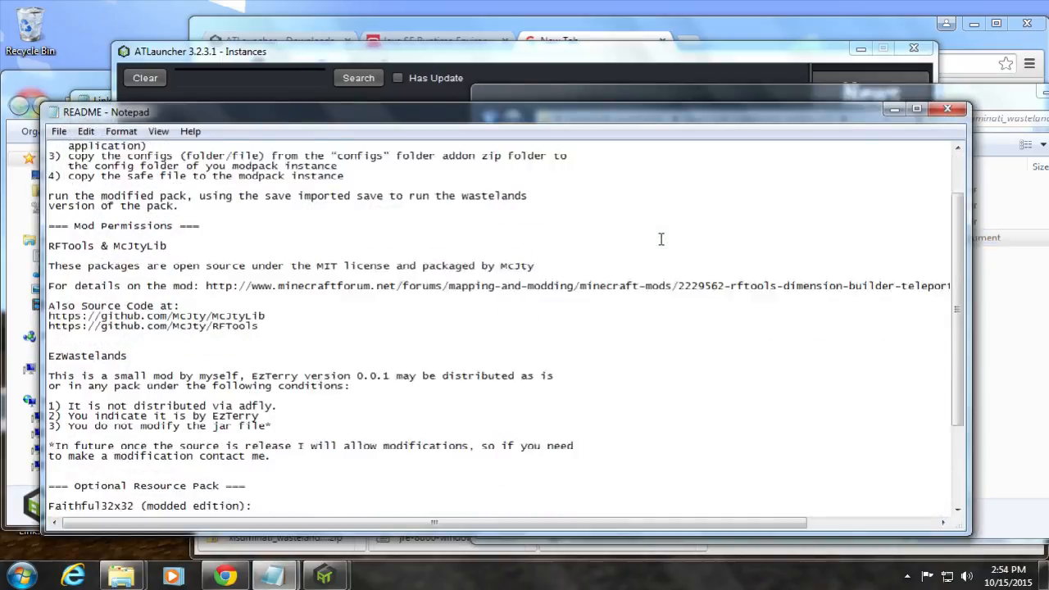
pyautogui.click(948, 109)
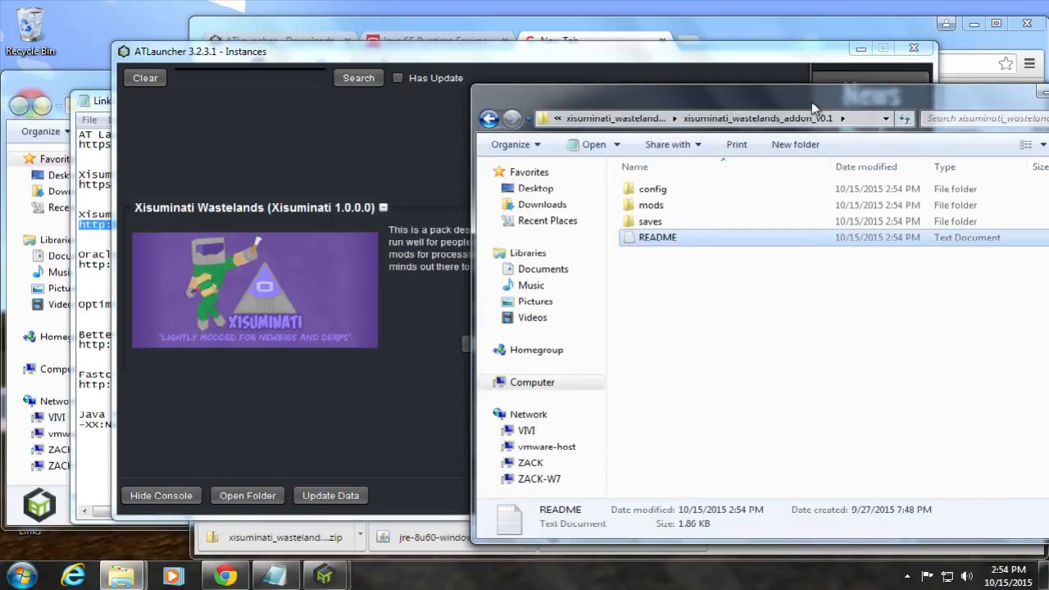
pyautogui.click(465, 59)
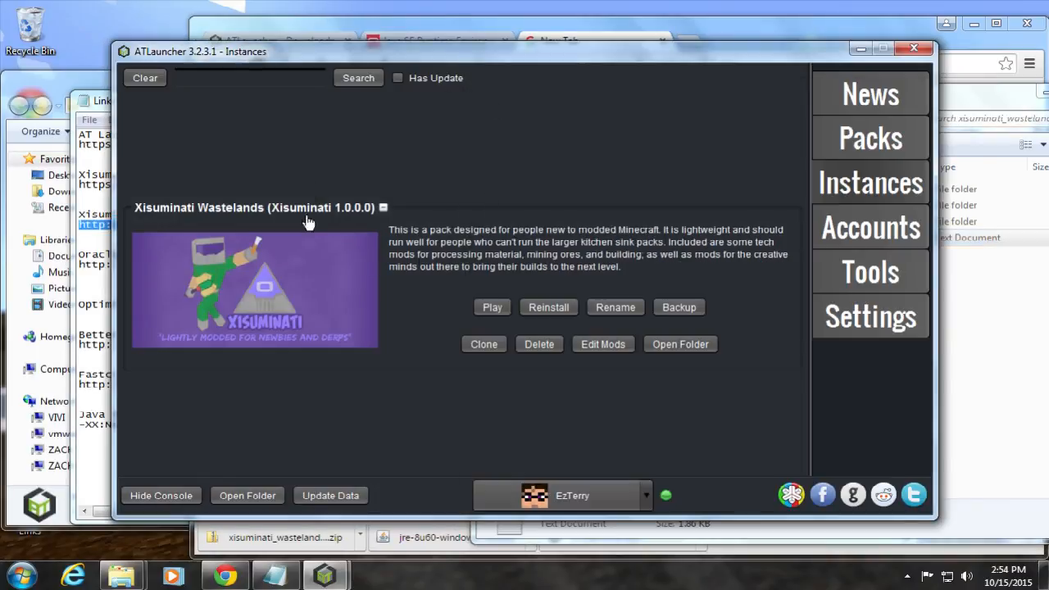
# Step: Open the Xisuminati Wastelands mod editor's Add Mod browser in the addon's mods folder
pyautogui.click(596, 345)
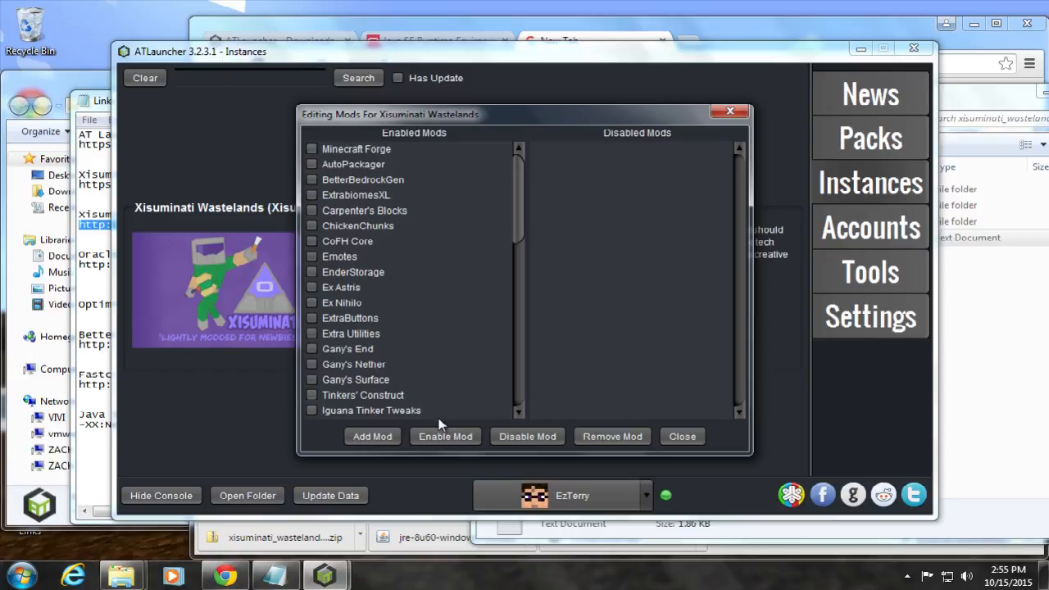
pyautogui.click(379, 443)
pyautogui.click(629, 275)
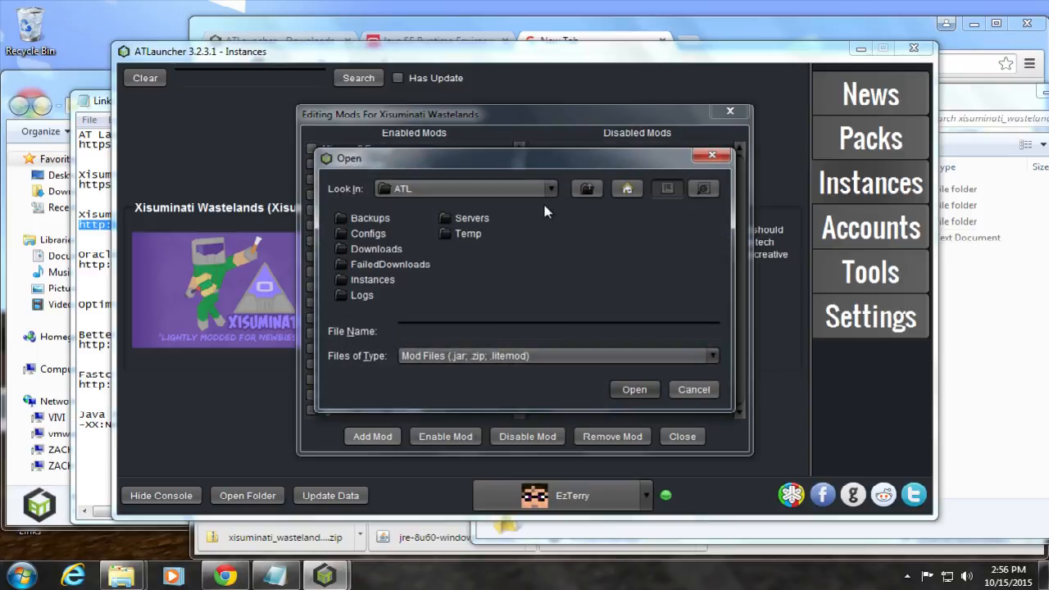
pyautogui.click(964, 306)
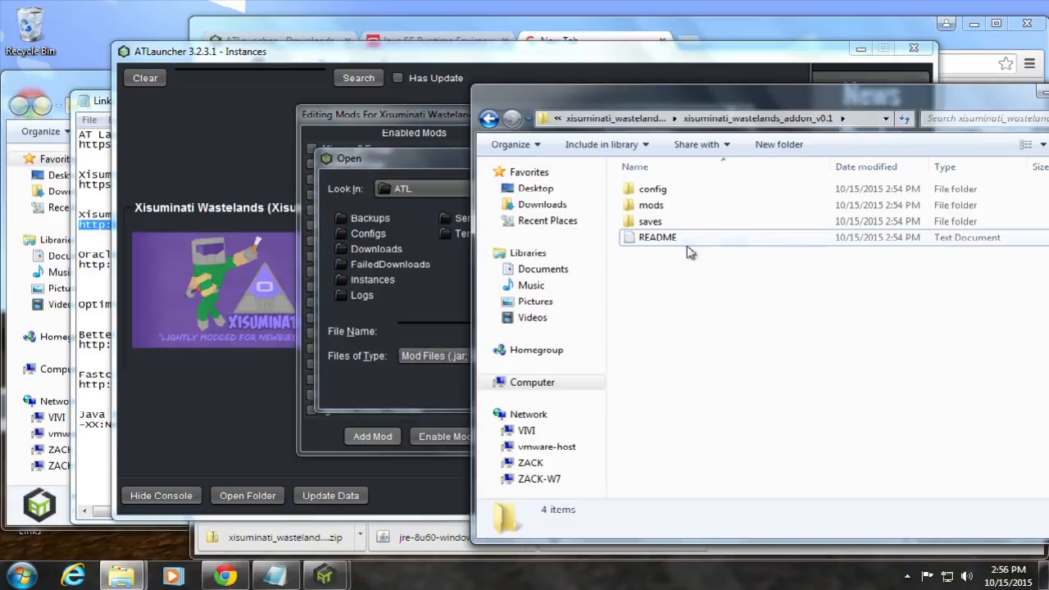
pyautogui.click(410, 168)
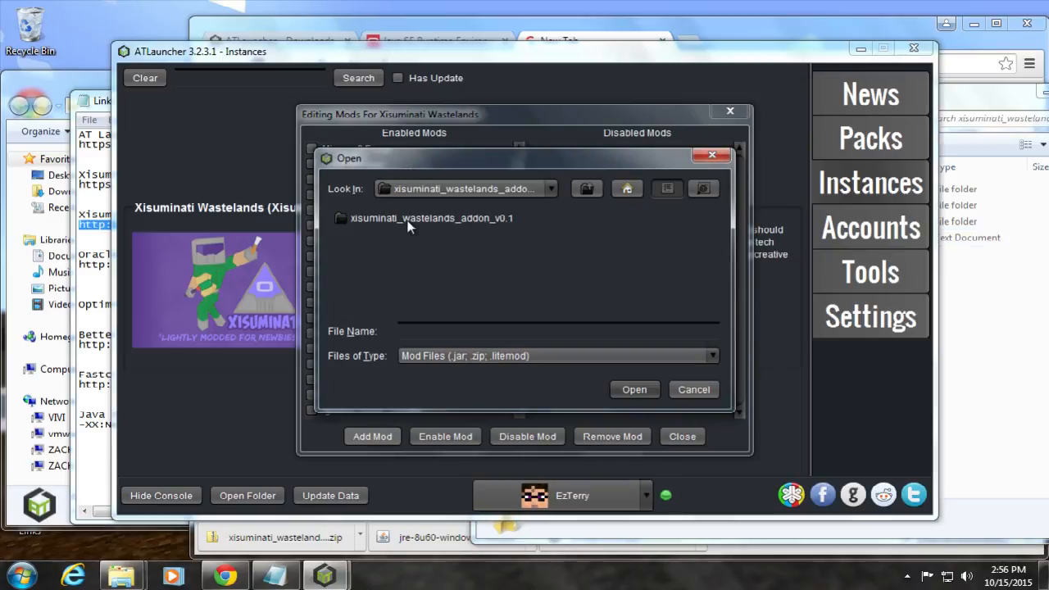
pyautogui.doubleClick(409, 219)
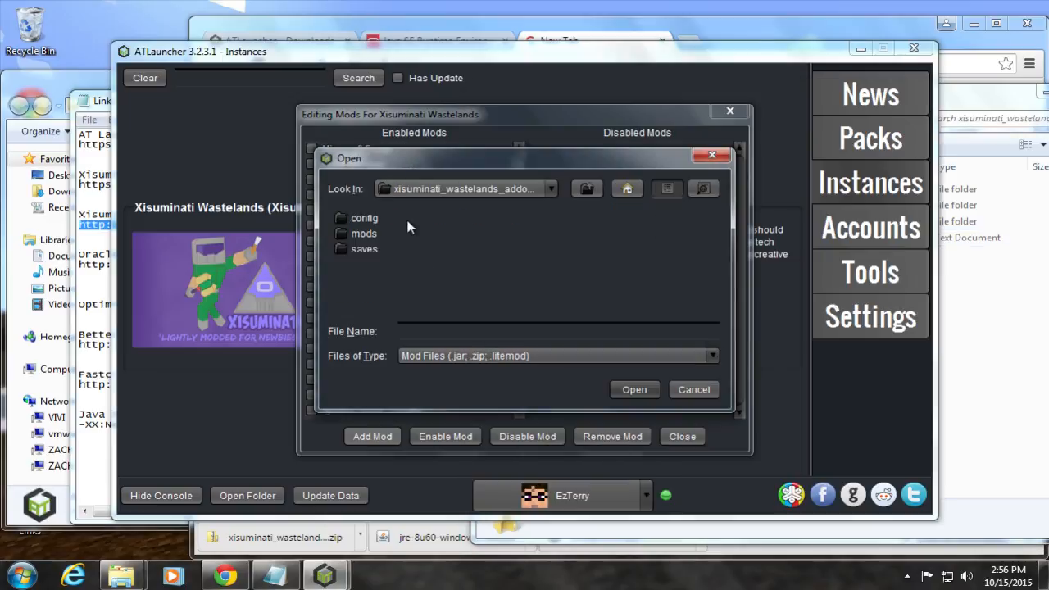
pyautogui.doubleClick(365, 235)
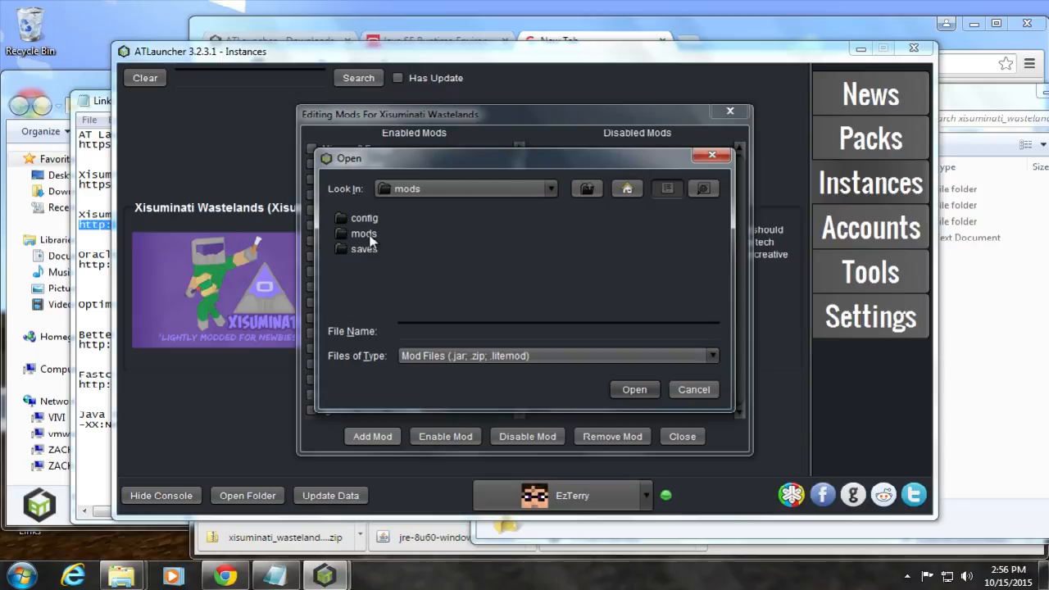
# Step: Add and enable ezwastelands-0.0.1, mcjtylib-1.5.1 and rftools-3.41 jars, then close the mod editor
pyautogui.click(400, 219)
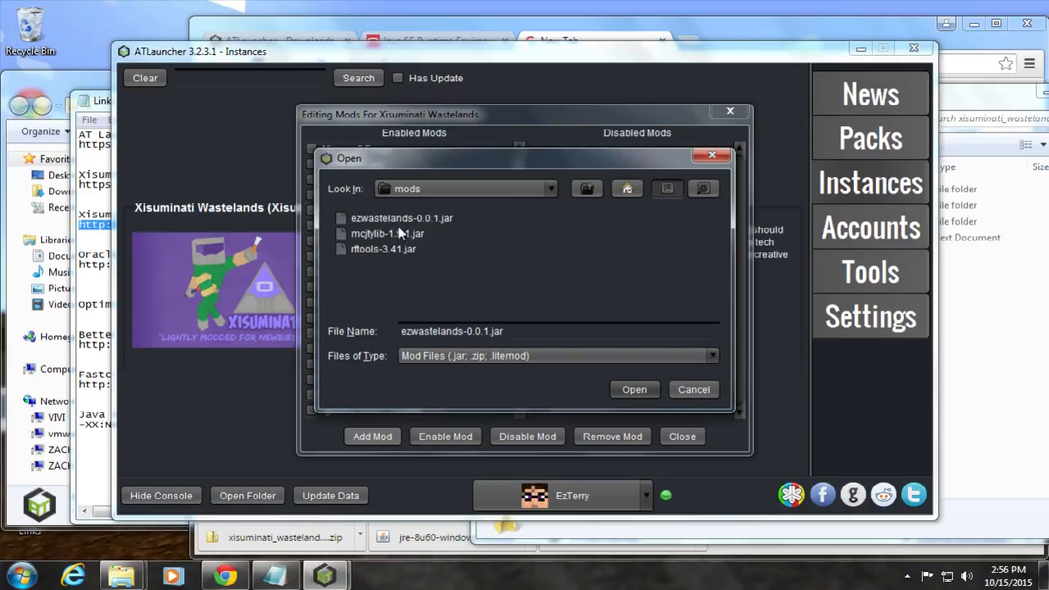
pyautogui.keyDown('shift'); pyautogui.click(398, 250); pyautogui.keyUp('shift')
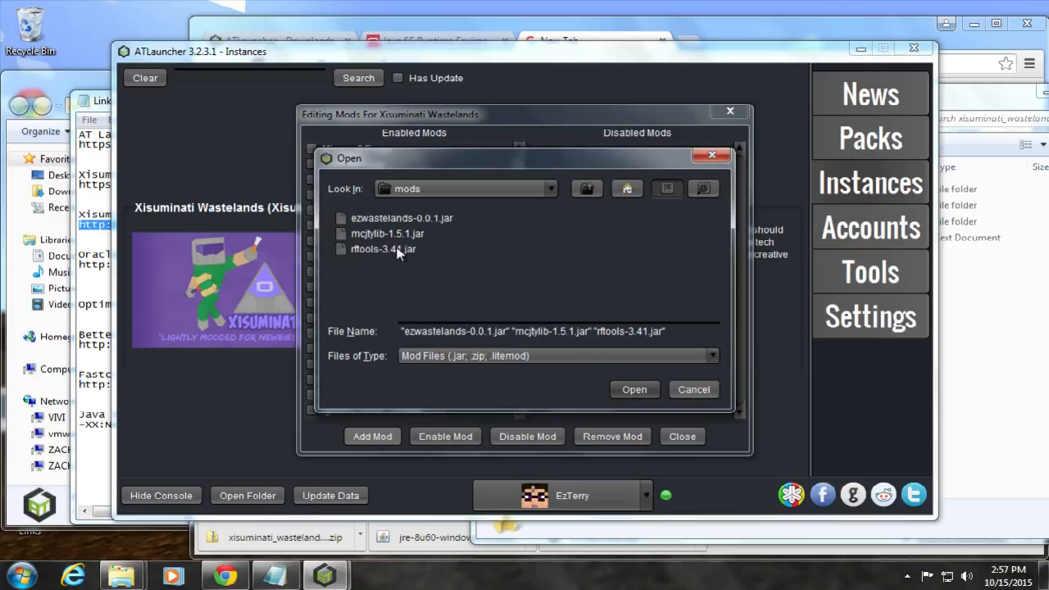
pyautogui.click(634, 390)
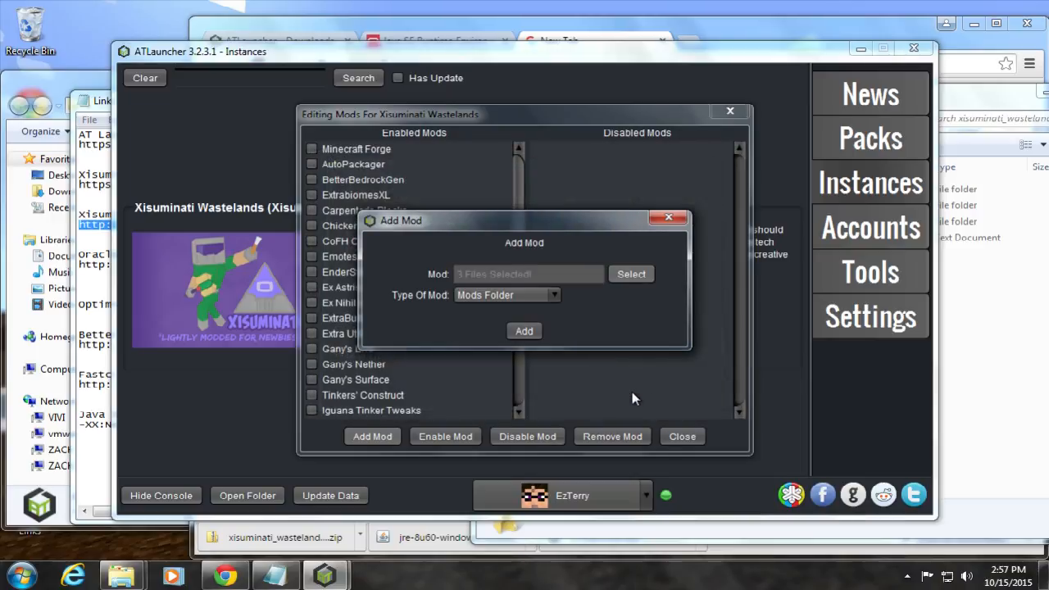
pyautogui.click(525, 332)
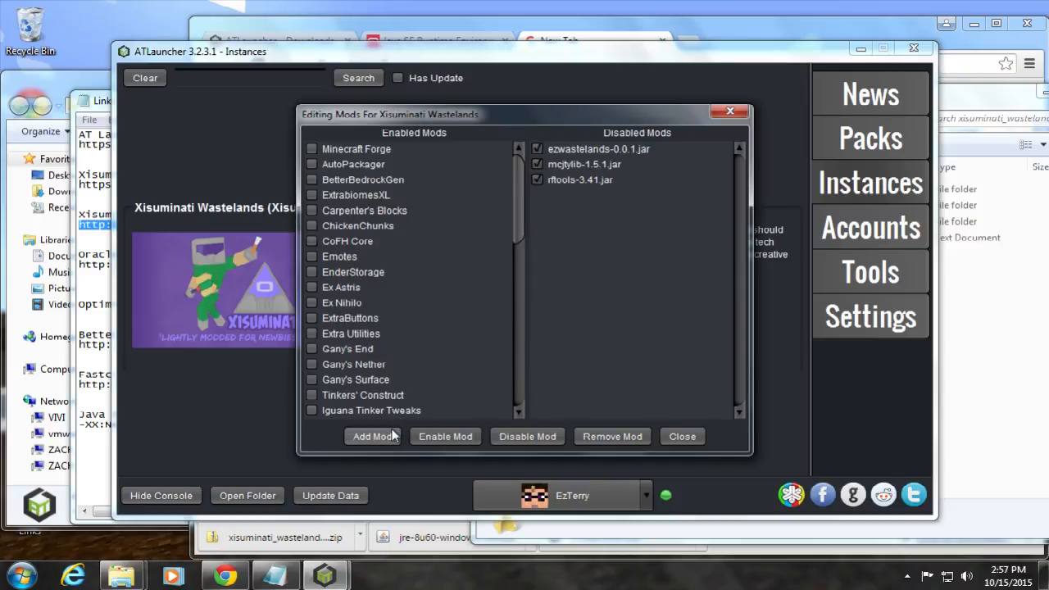
pyautogui.click(443, 437)
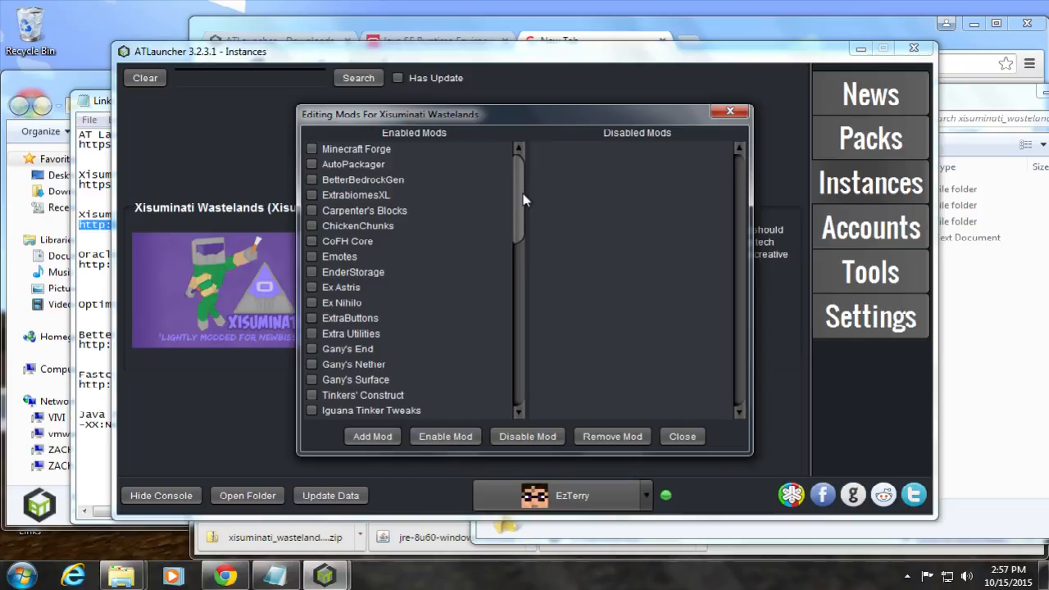
pyautogui.moveTo(523, 196); pyautogui.dragTo(523, 146)
pyautogui.click(682, 436)
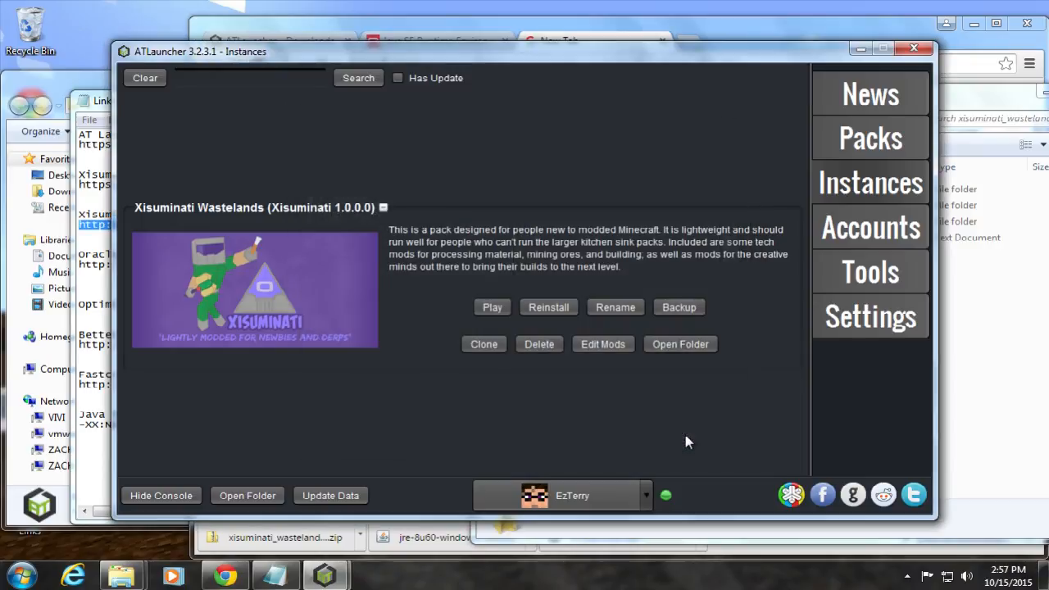
# Step: Open the Xisuminati Wastelands config folder and the addon's config folder side by side
pyautogui.click(681, 345)
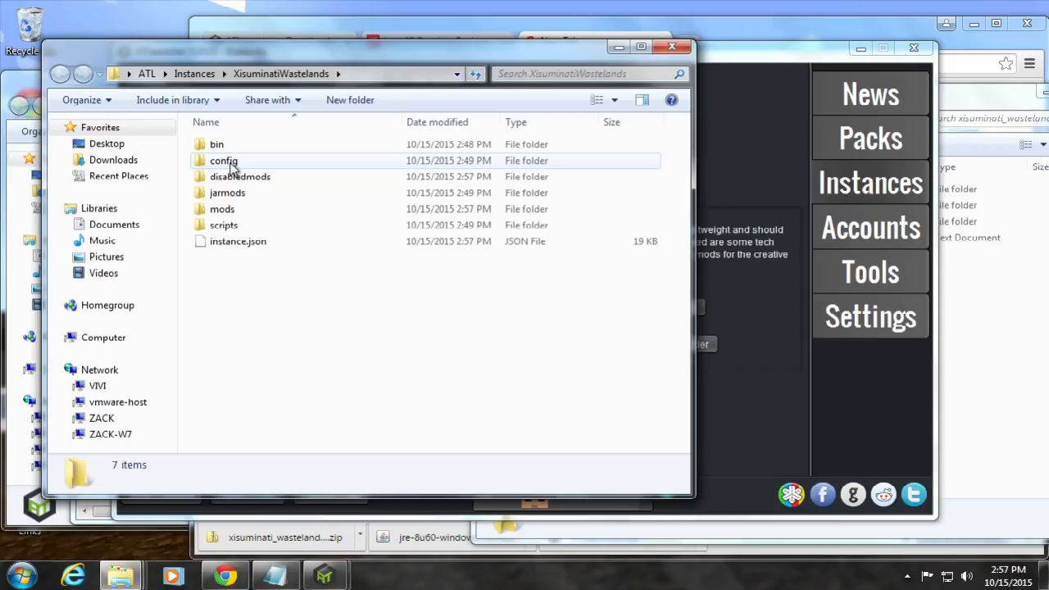
pyautogui.doubleClick(231, 167)
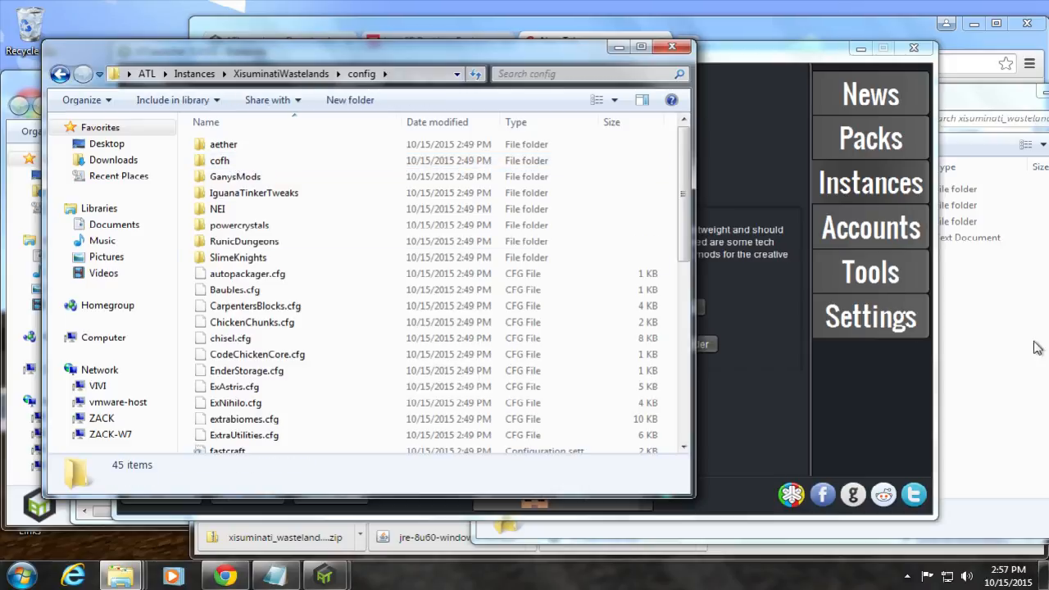
pyautogui.click(955, 336)
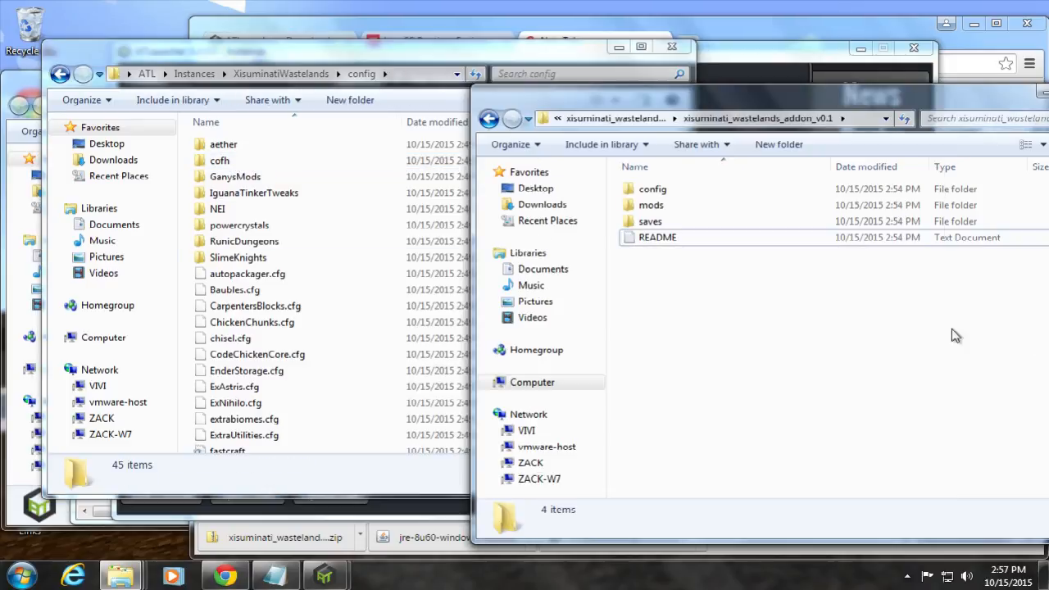
pyautogui.doubleClick(648, 190)
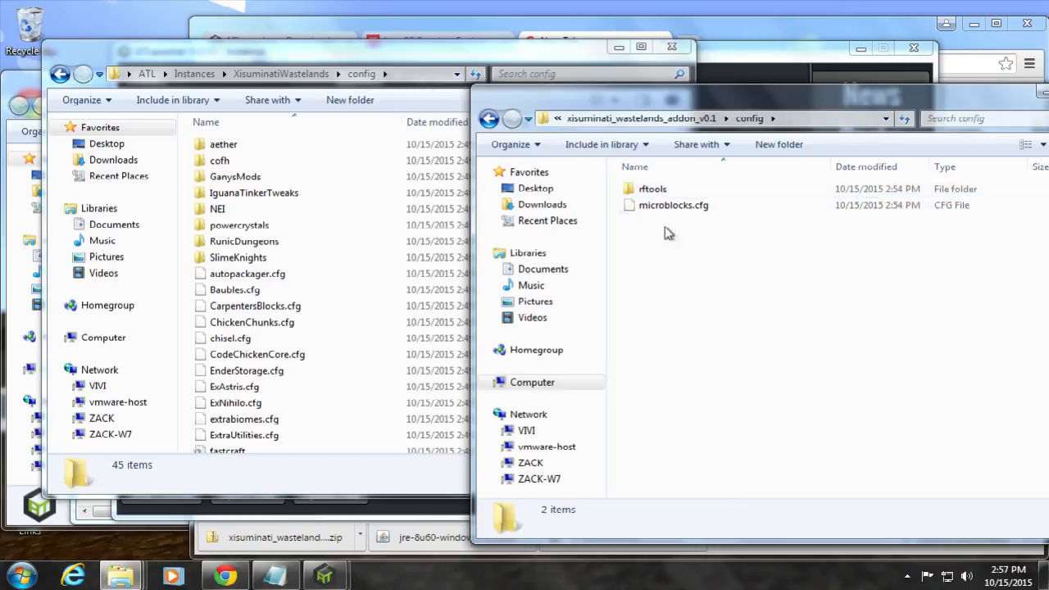
# Step: Copy rftools and microblocks.cfg into the instance config, replace the old microblocks.cfg, and select it
pyautogui.moveTo(687, 252); pyautogui.dragTo(641, 191)
pyautogui.rightClick(655, 188)
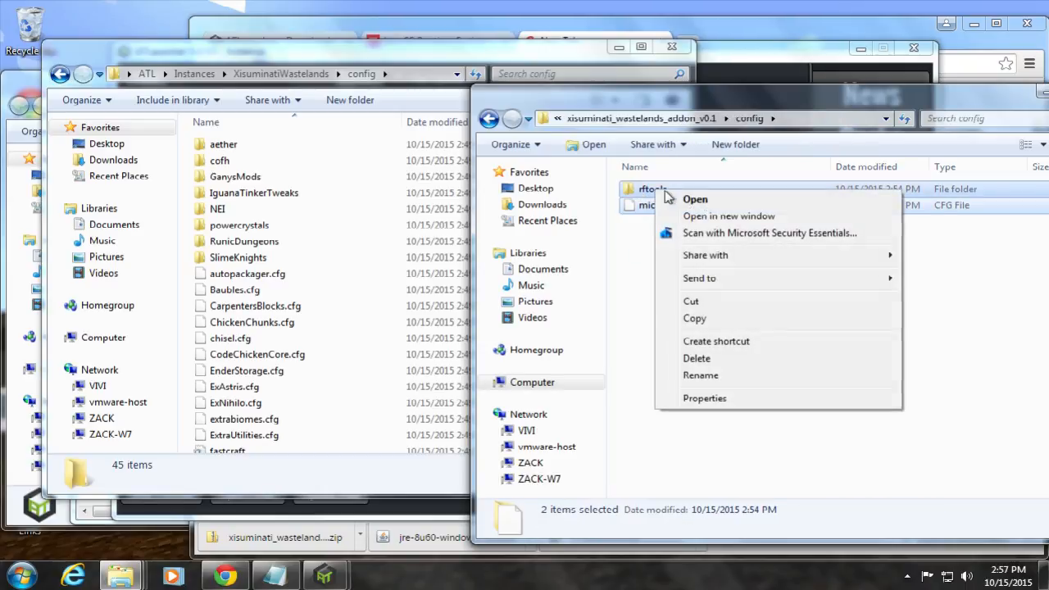
pyautogui.click(695, 318)
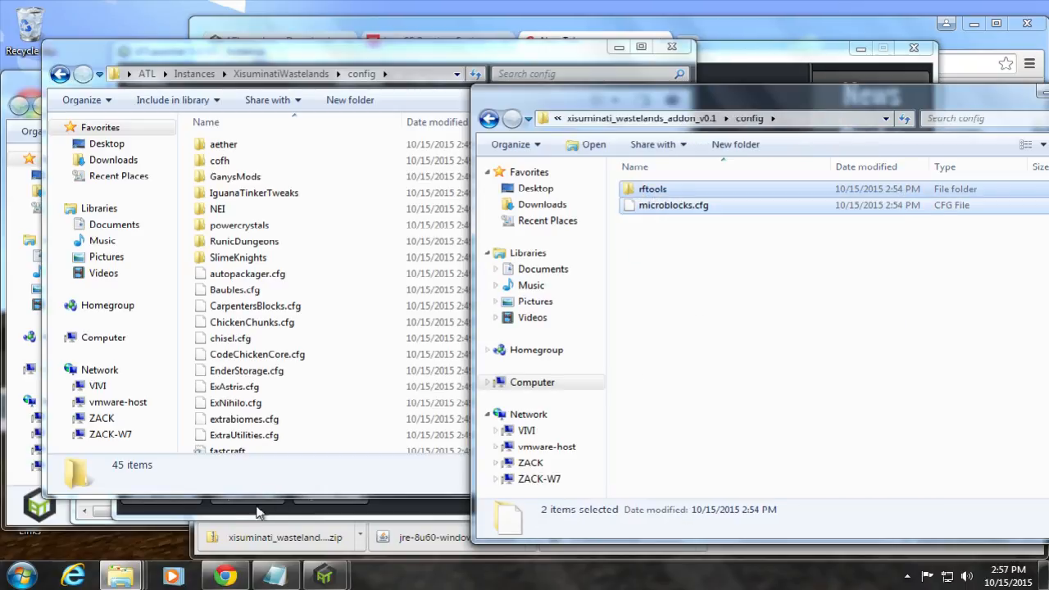
pyautogui.rightClick(343, 408)
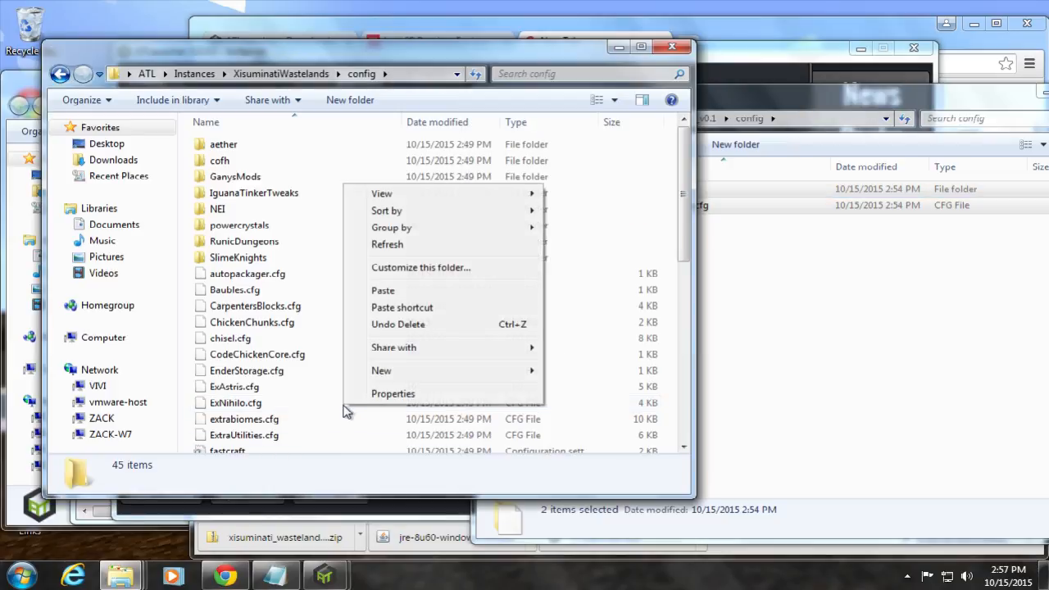
pyautogui.click(387, 291)
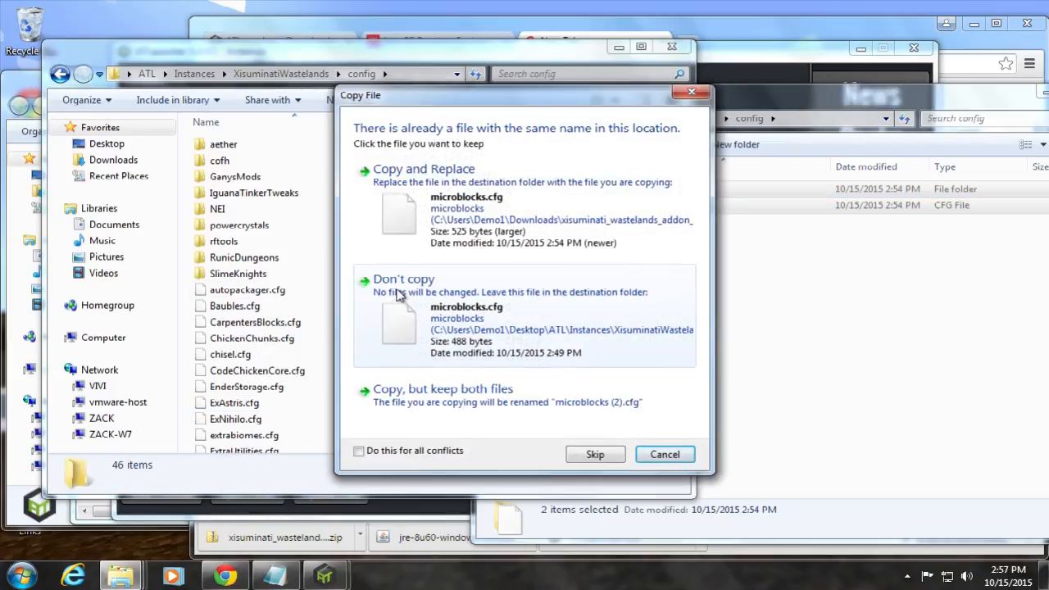
pyautogui.click(538, 167)
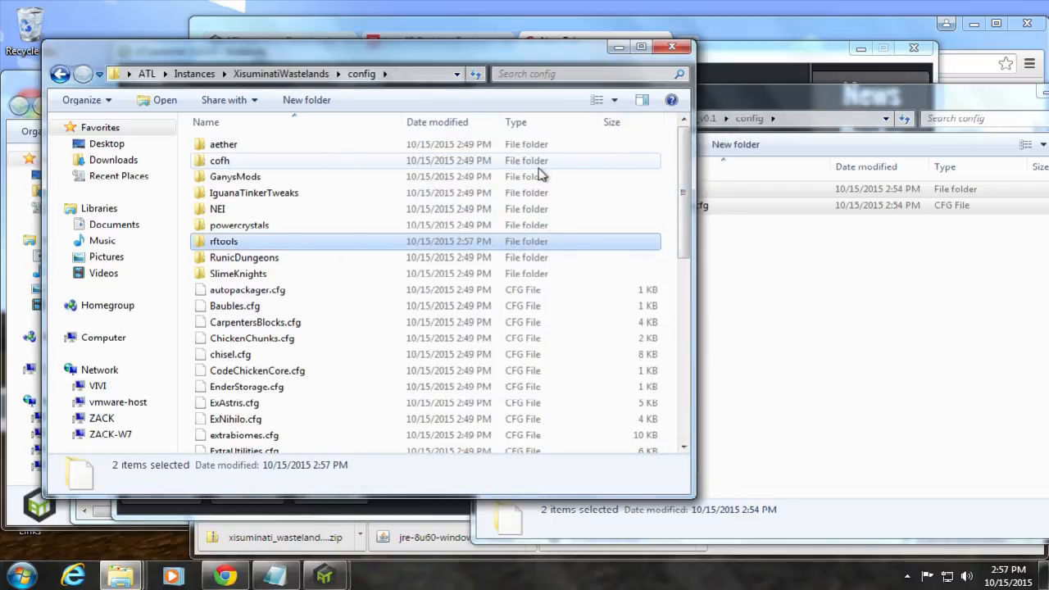
pyautogui.scroll(-2, 367, 350)
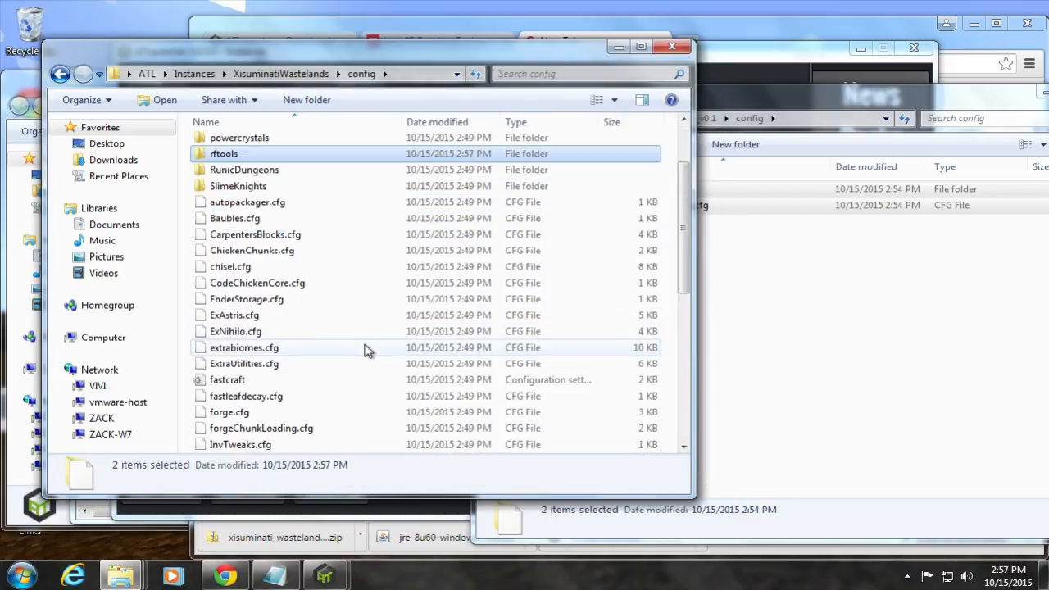
pyautogui.scroll(-6, 365, 348)
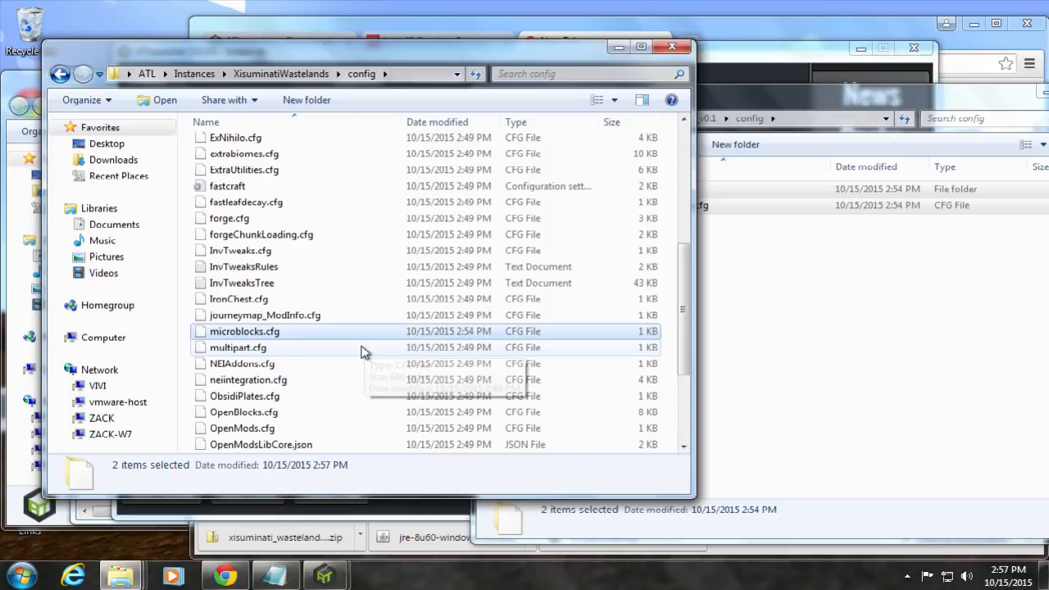
pyautogui.scroll(-1, 316, 333)
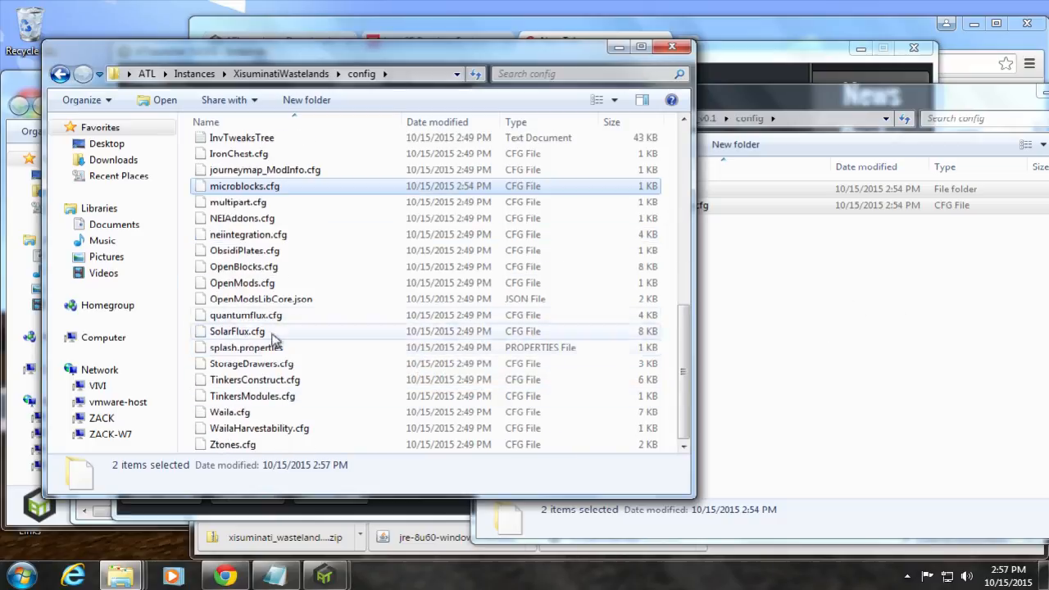
pyautogui.click(254, 188)
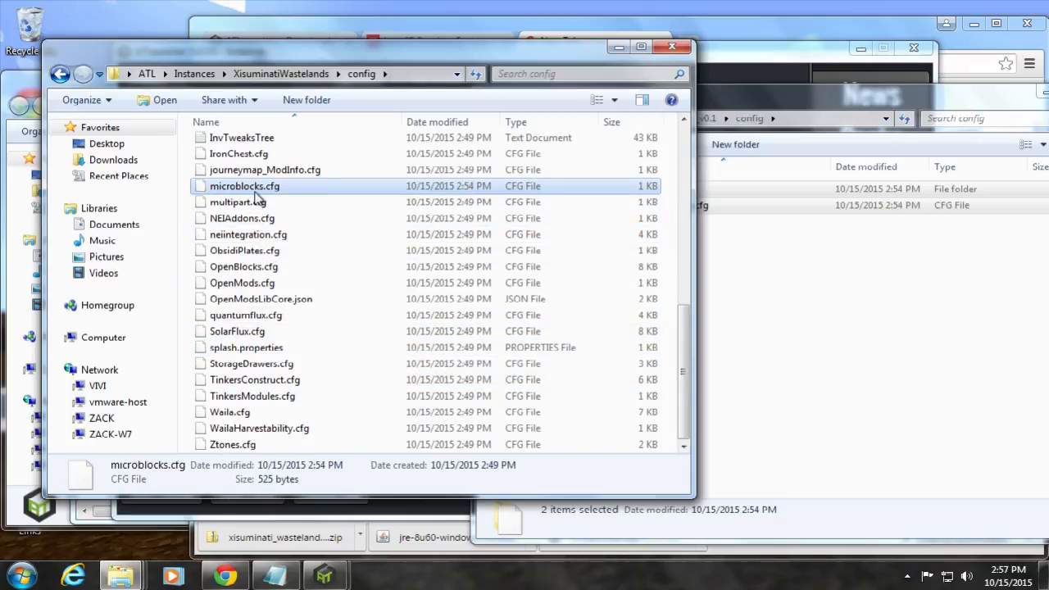
# Step: Open microblocks.cfg in Notepad, check its "ezwastelands:ezwastelandblock":0 entry, then close it
pyautogui.rightClick(255, 192)
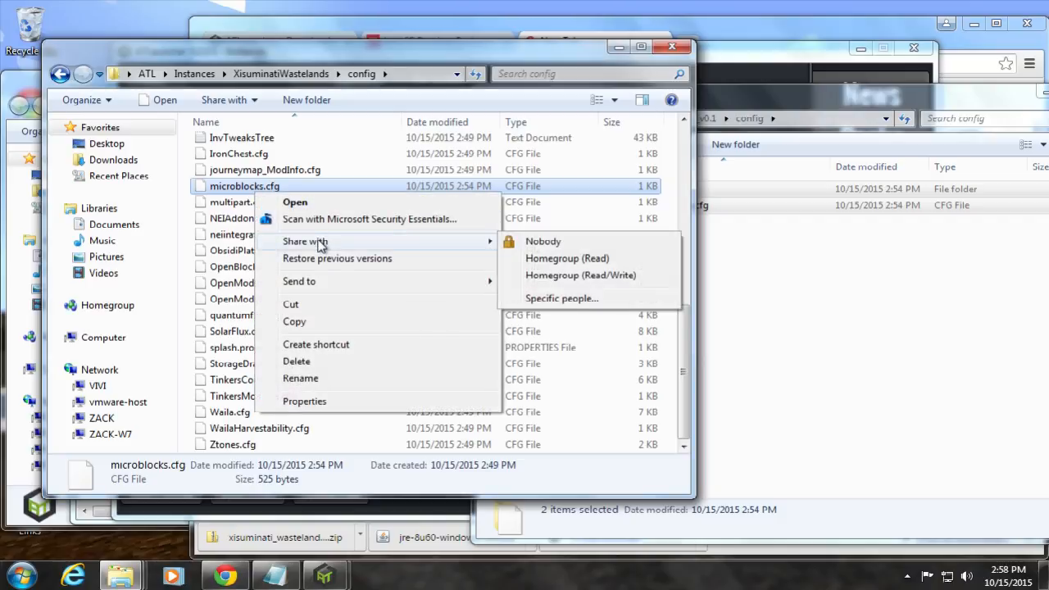
pyautogui.click(328, 204)
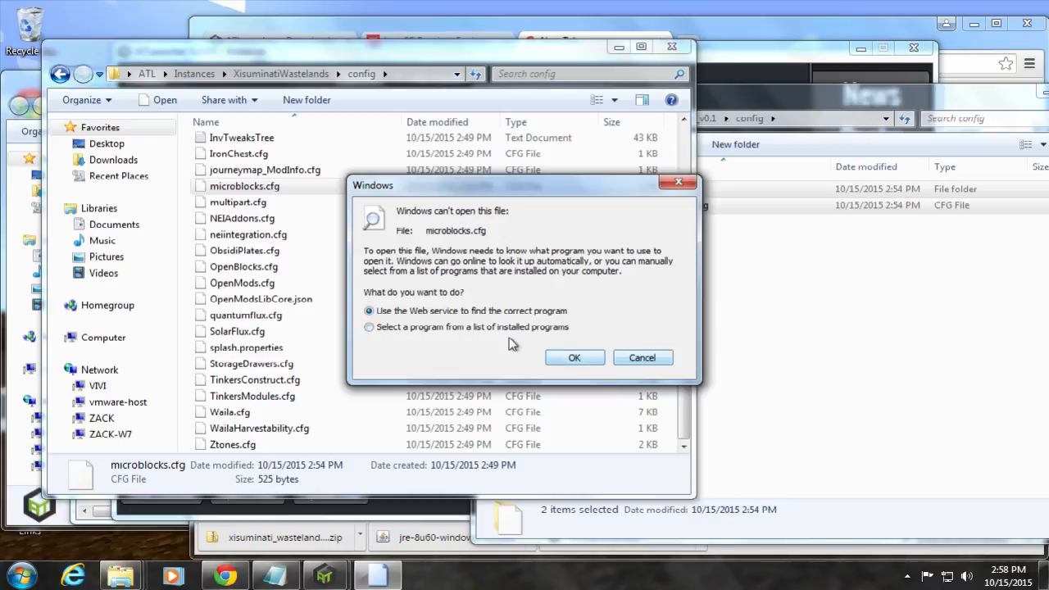
pyautogui.click(571, 357)
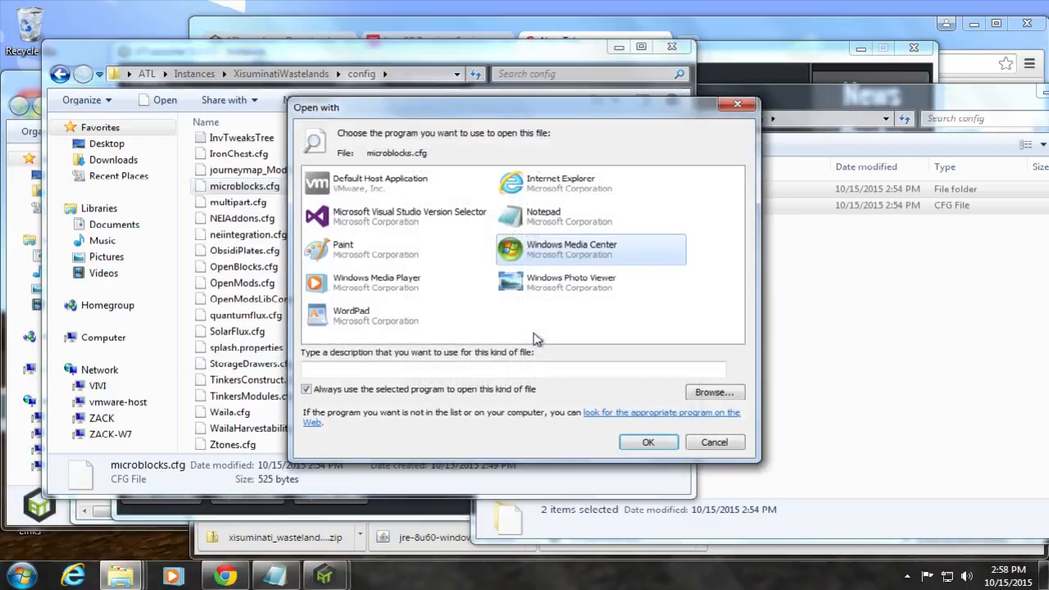
pyautogui.click(544, 216)
pyautogui.click(647, 442)
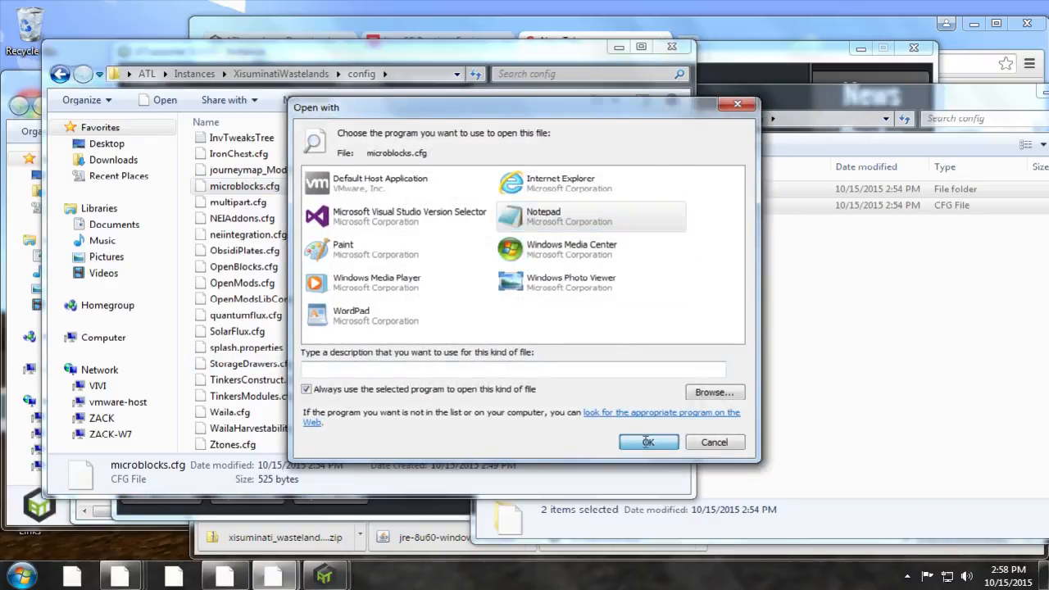
pyautogui.moveTo(268, 206); pyautogui.dragTo(47, 206)
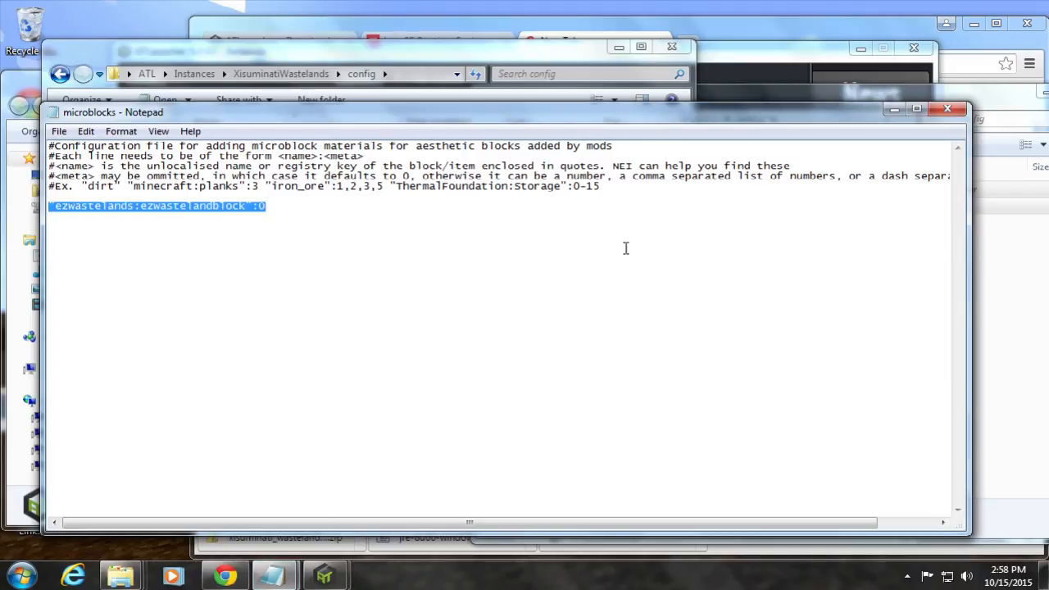
pyautogui.click(948, 109)
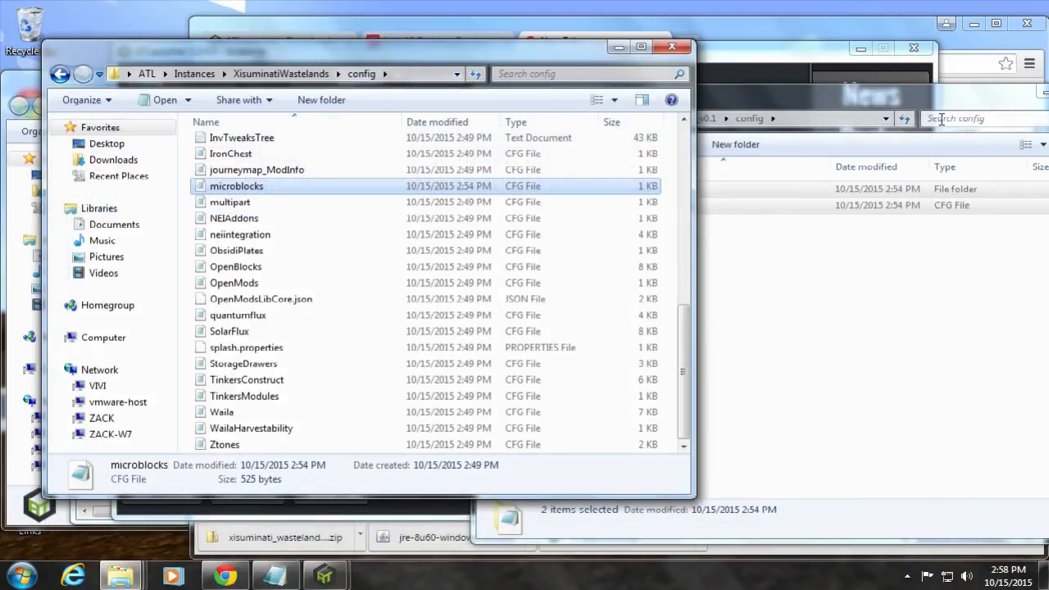
# Step: Copy the addon's saves folder and paste it into the Xisuminati Wastelands instance folder
pyautogui.click(865, 306)
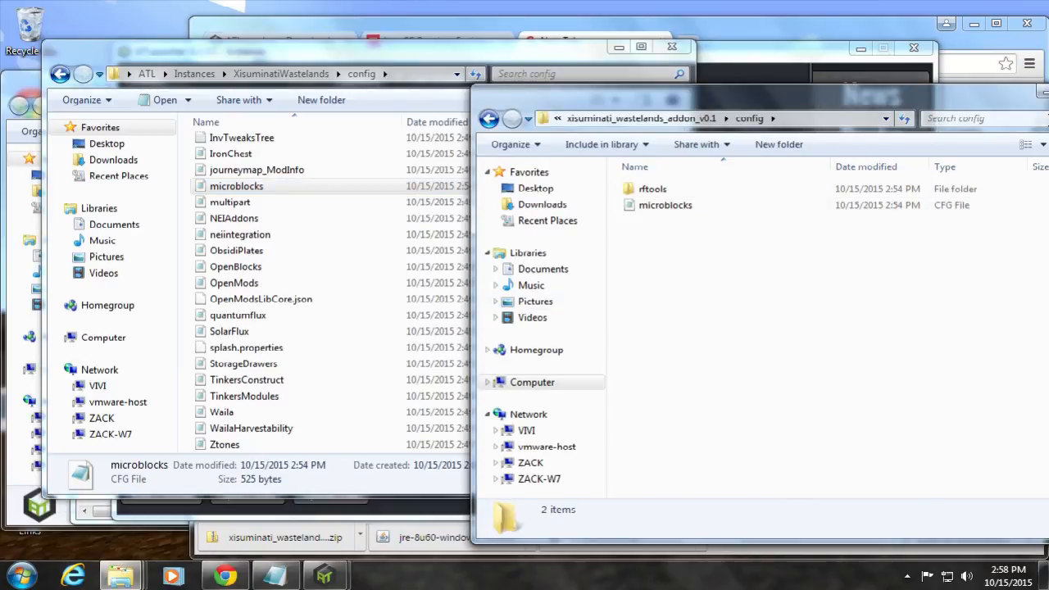
pyautogui.moveTo(931, 92); pyautogui.dragTo(777, 92)
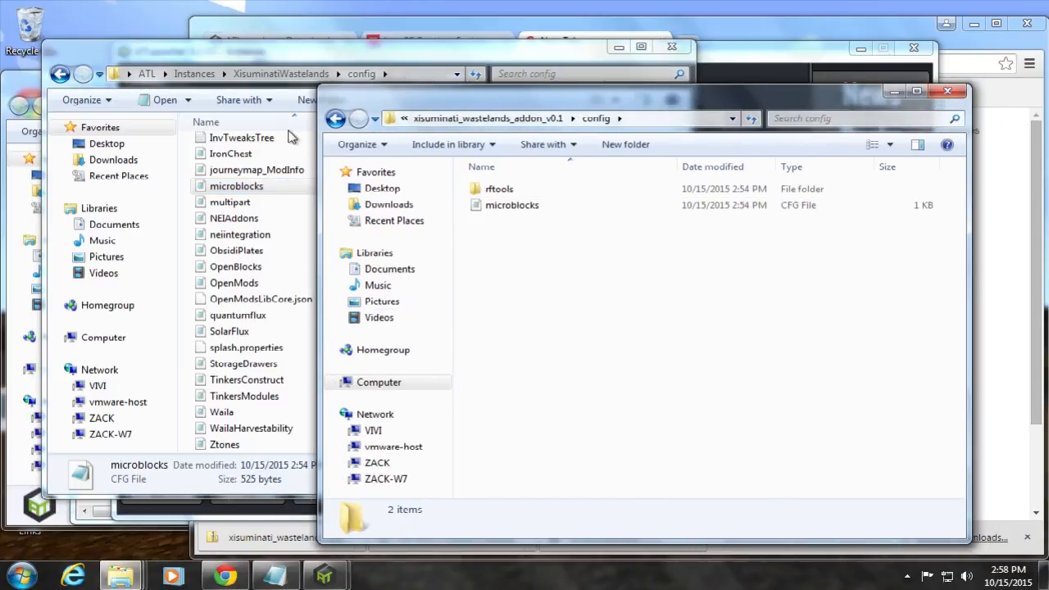
pyautogui.click(335, 118)
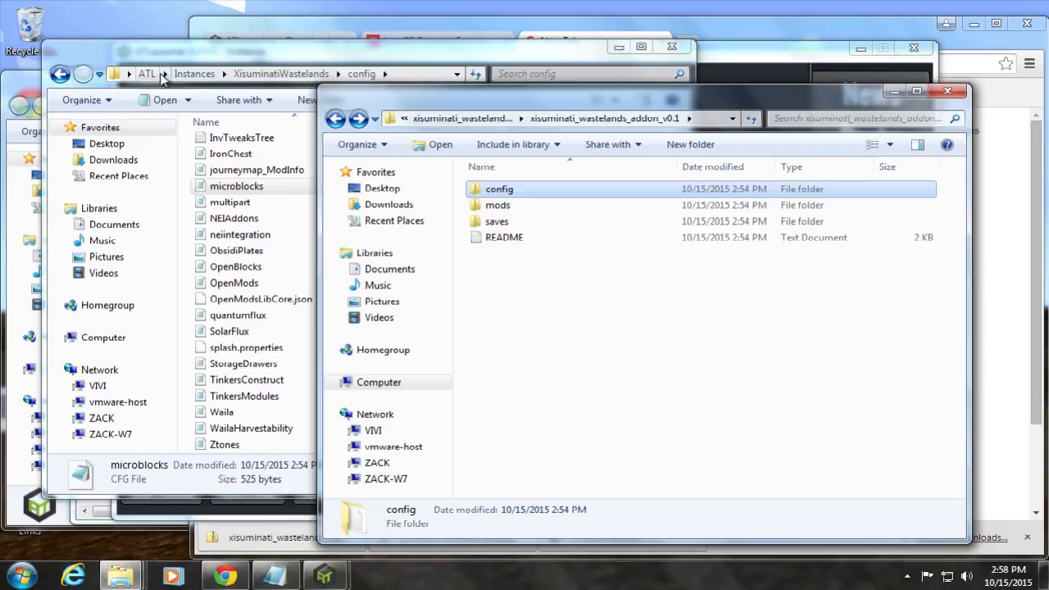
pyautogui.click(60, 74)
pyautogui.click(888, 449)
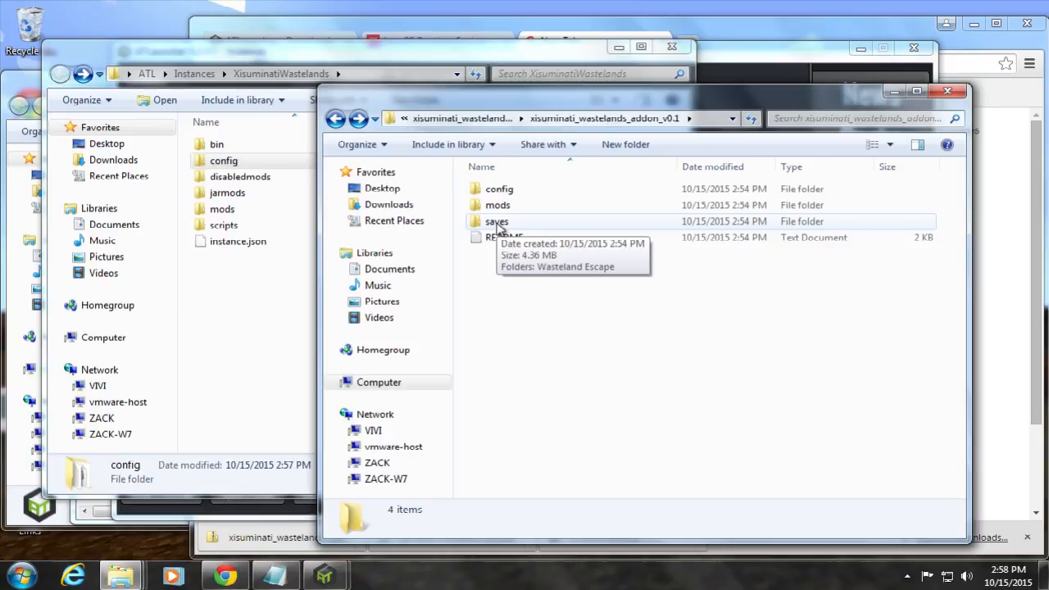
pyautogui.click(497, 223)
pyautogui.rightClick(497, 223)
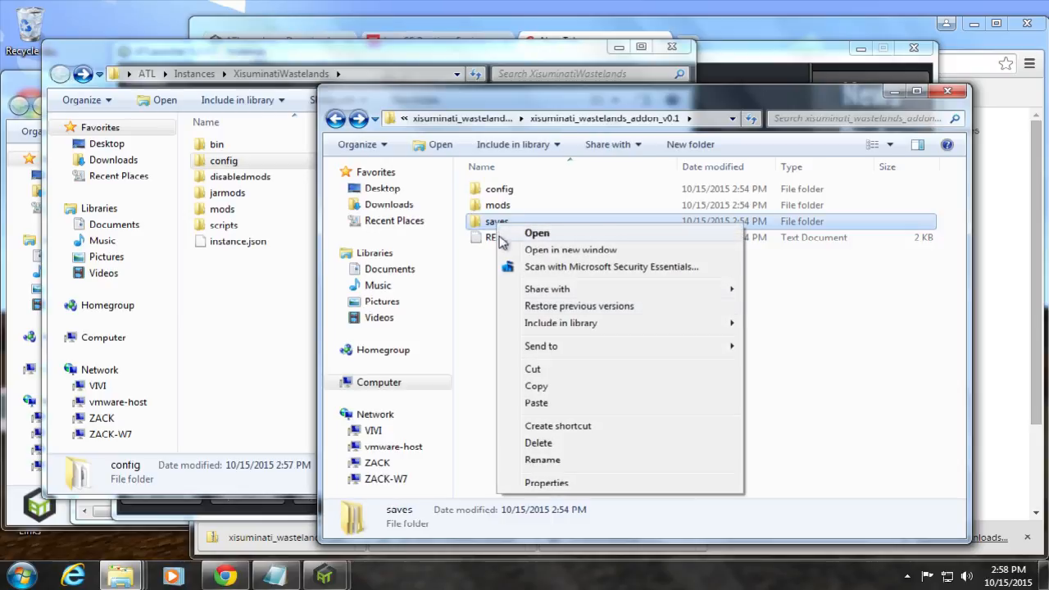
pyautogui.click(544, 389)
pyautogui.rightClick(229, 313)
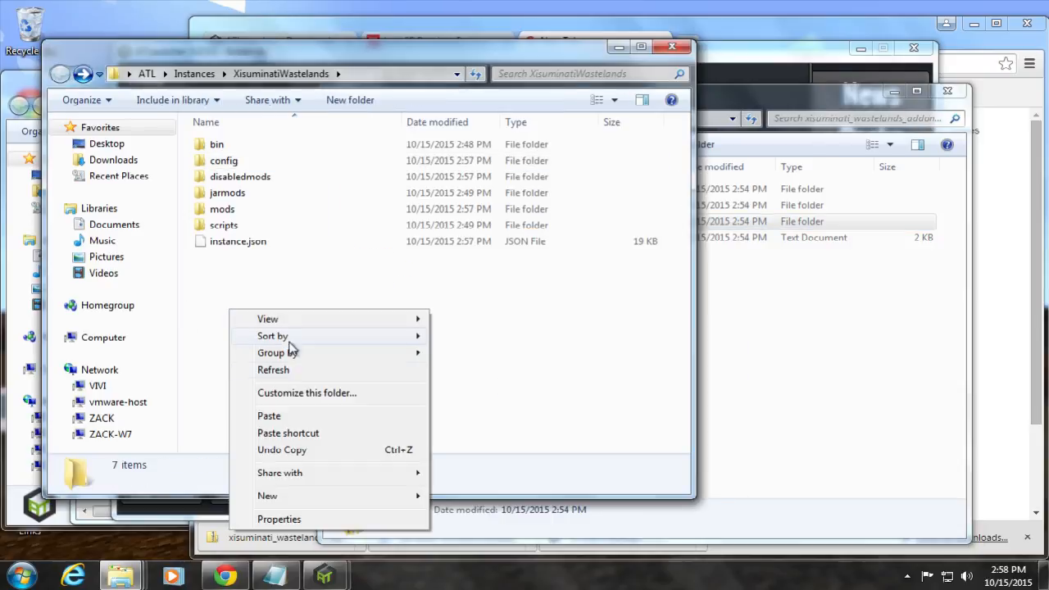
pyautogui.click(308, 416)
# Step: Confirm the Wasteland Escape world is in the instance's saves folder, then close the addon window
pyautogui.click(862, 334)
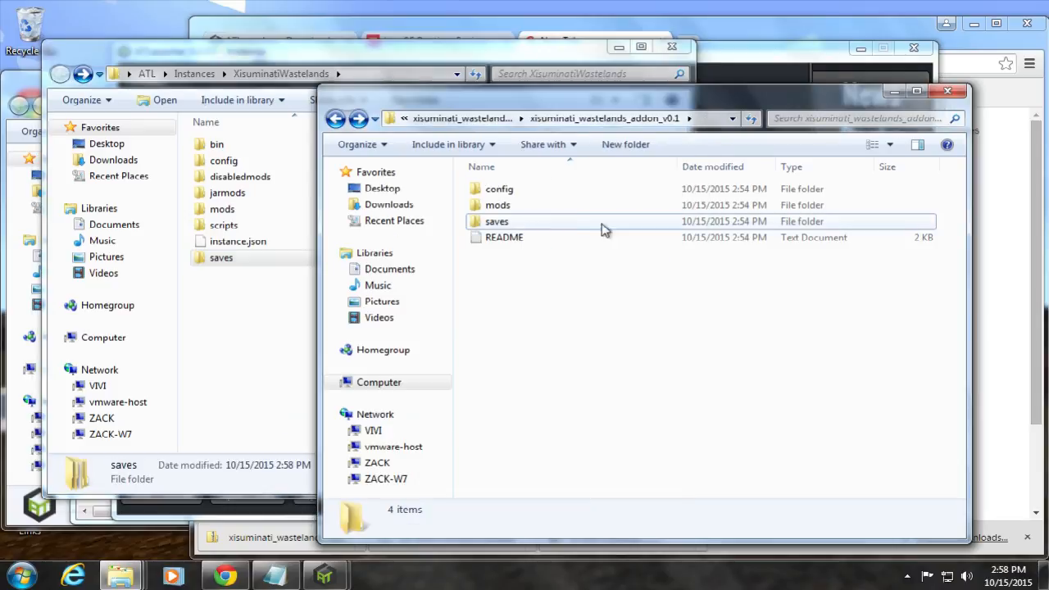
pyautogui.doubleClick(498, 223)
pyautogui.click(496, 191)
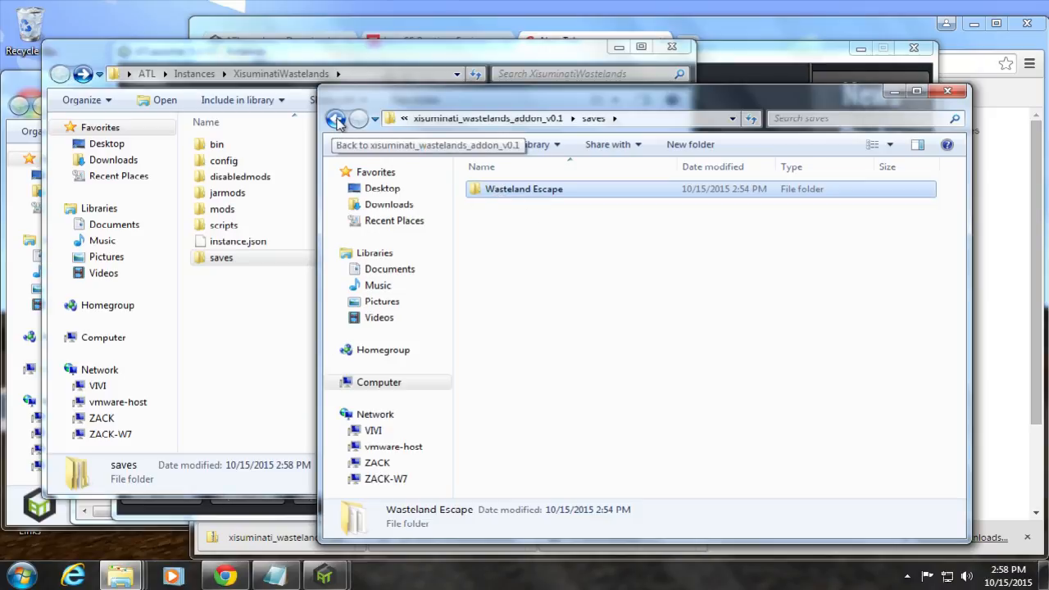
pyautogui.doubleClick(221, 257)
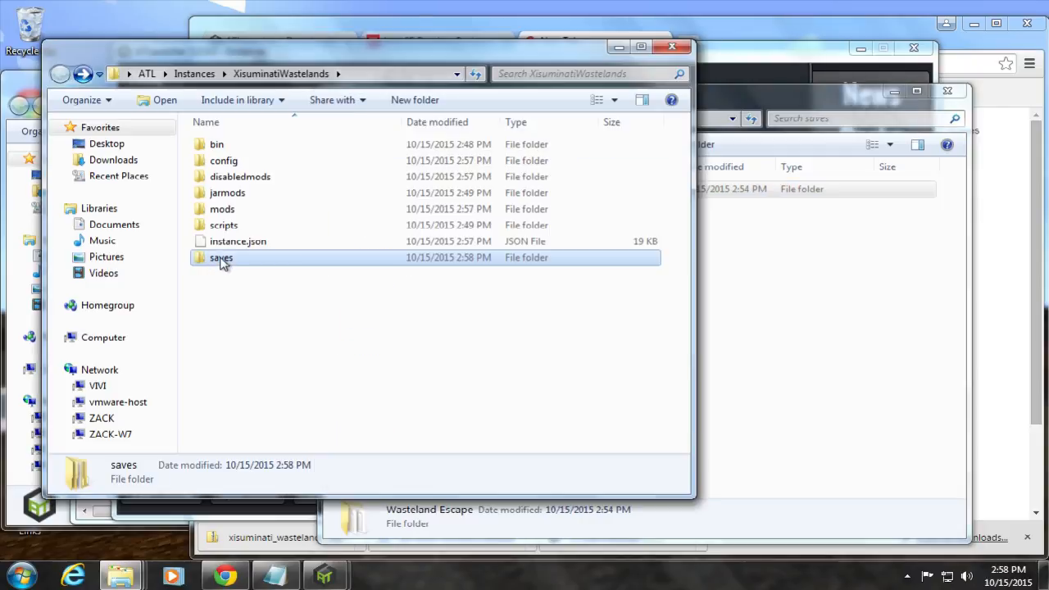
pyautogui.click(987, 256)
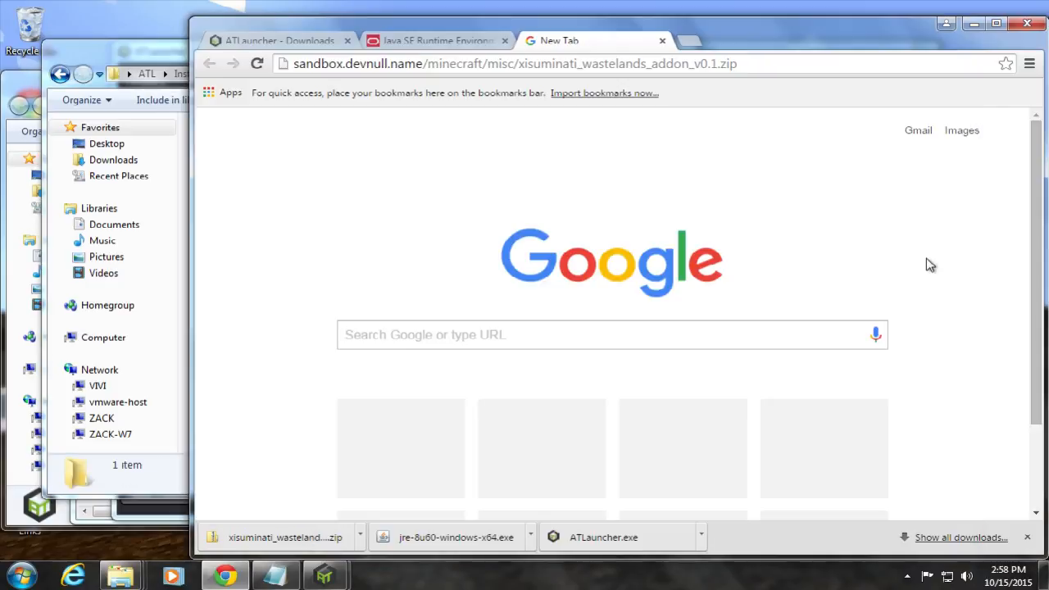
pyautogui.click(1027, 23)
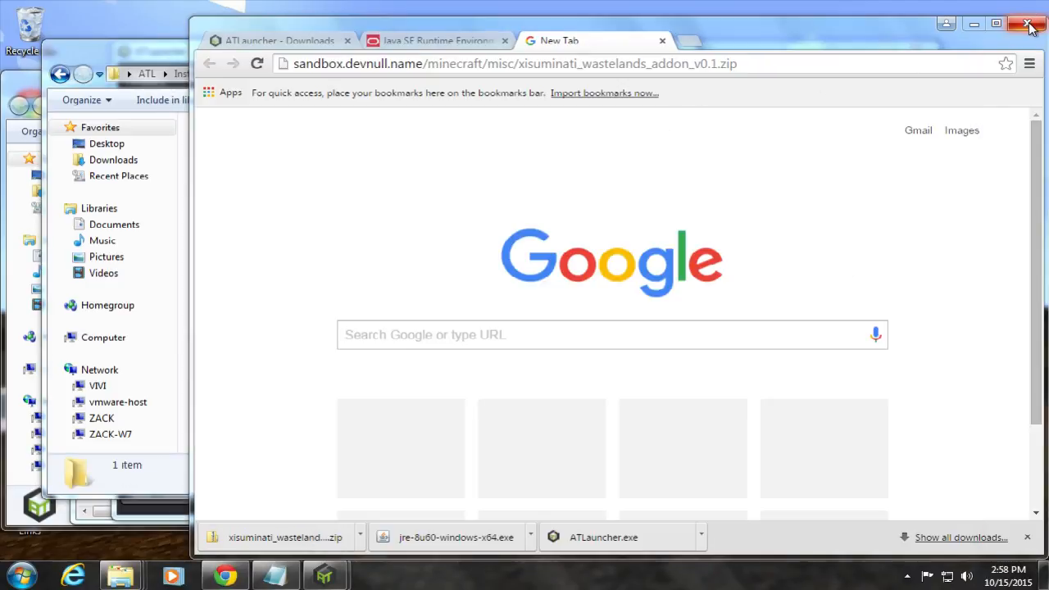
pyautogui.click(773, 227)
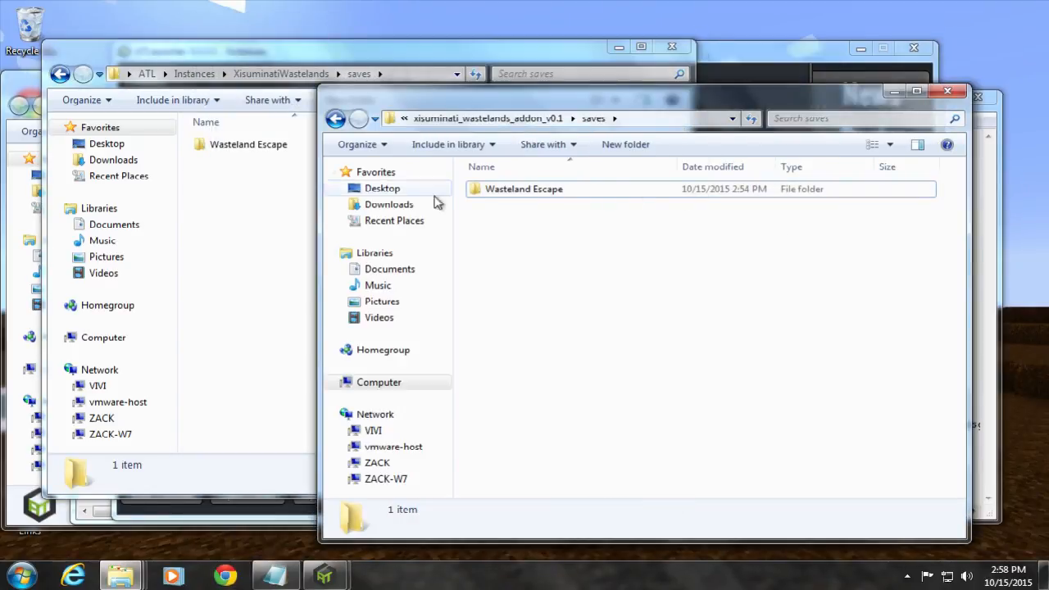
pyautogui.click(257, 187)
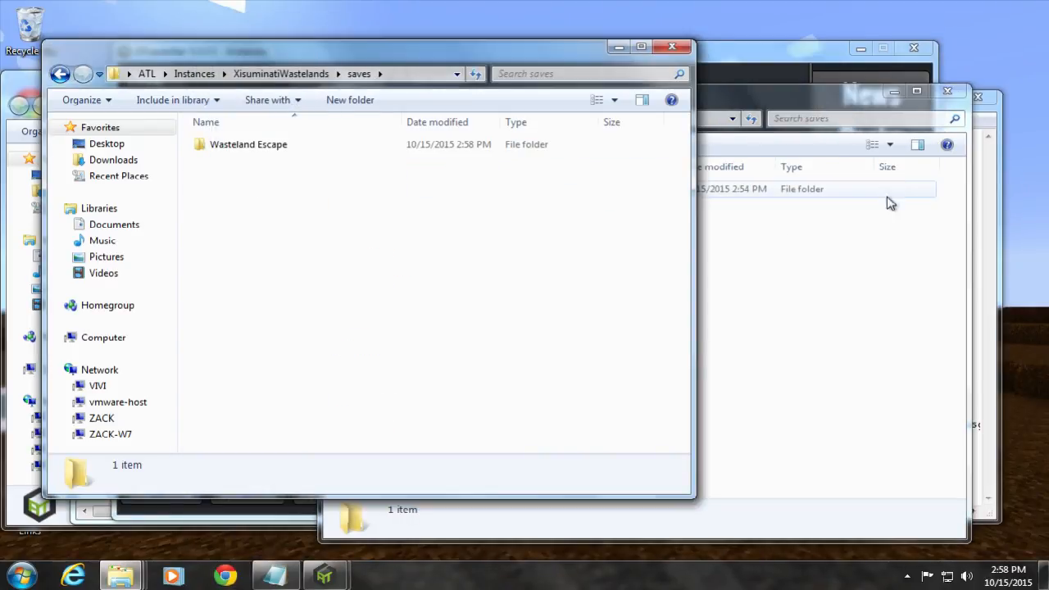
pyautogui.rightClick(230, 147)
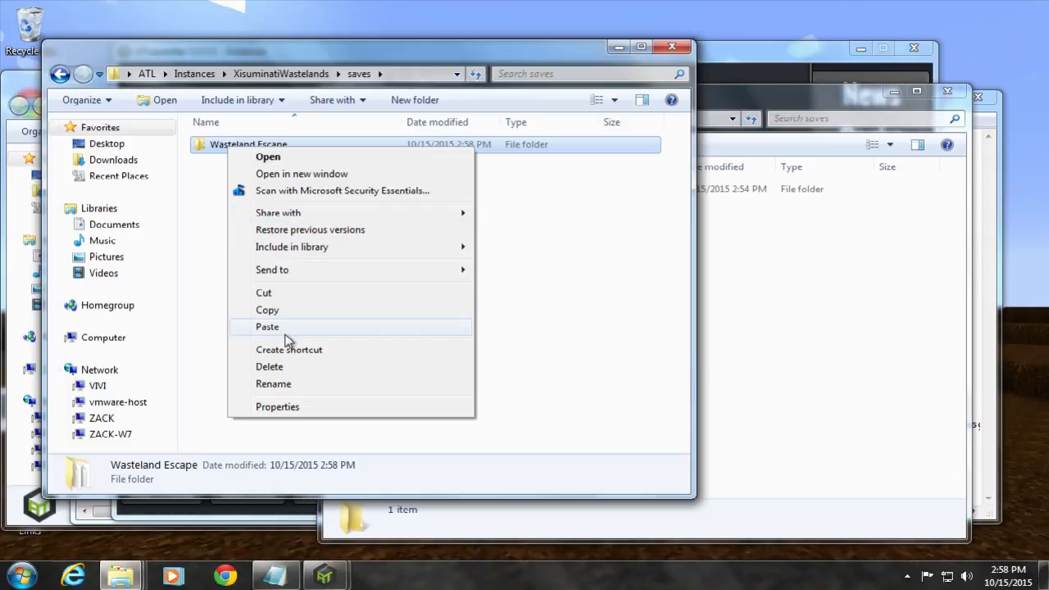
pyautogui.click(206, 240)
pyautogui.click(754, 241)
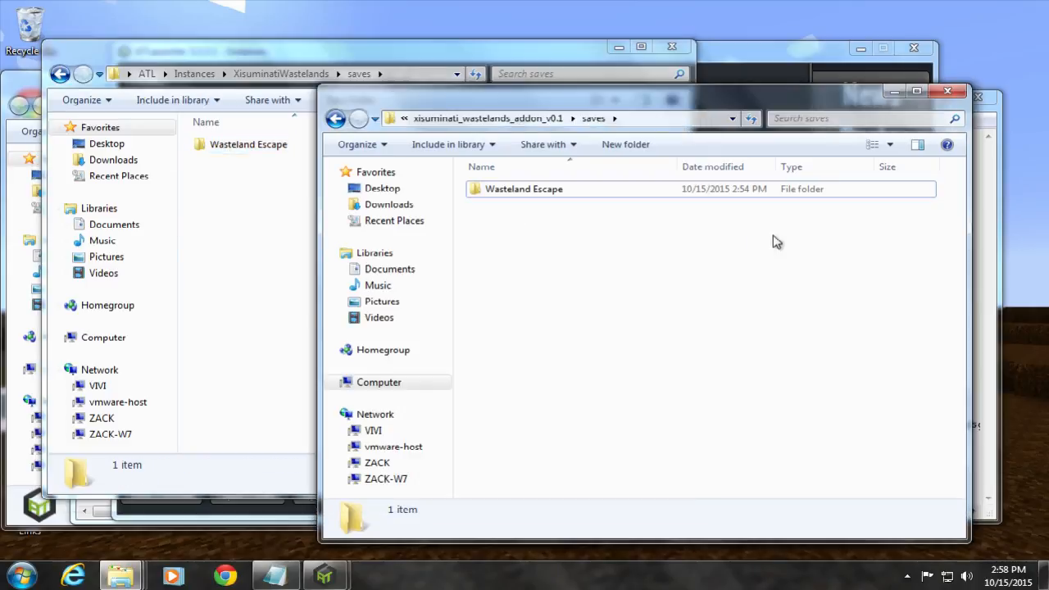
pyautogui.click(949, 91)
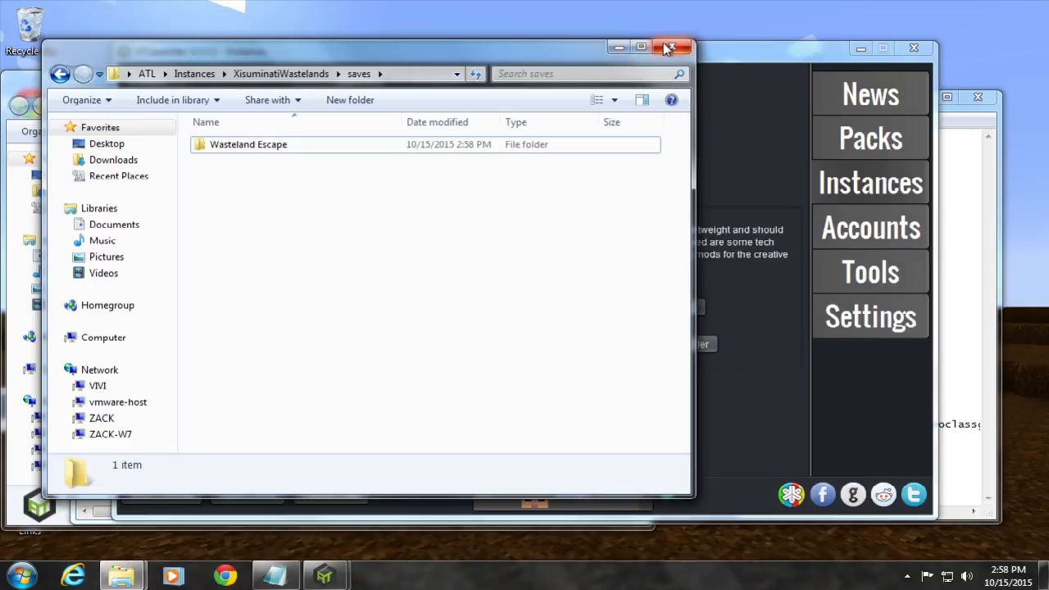
# Step: Launch Xisuminati Wastelands from the Instances page and move the account password prompt aside
pyautogui.click(969, 175)
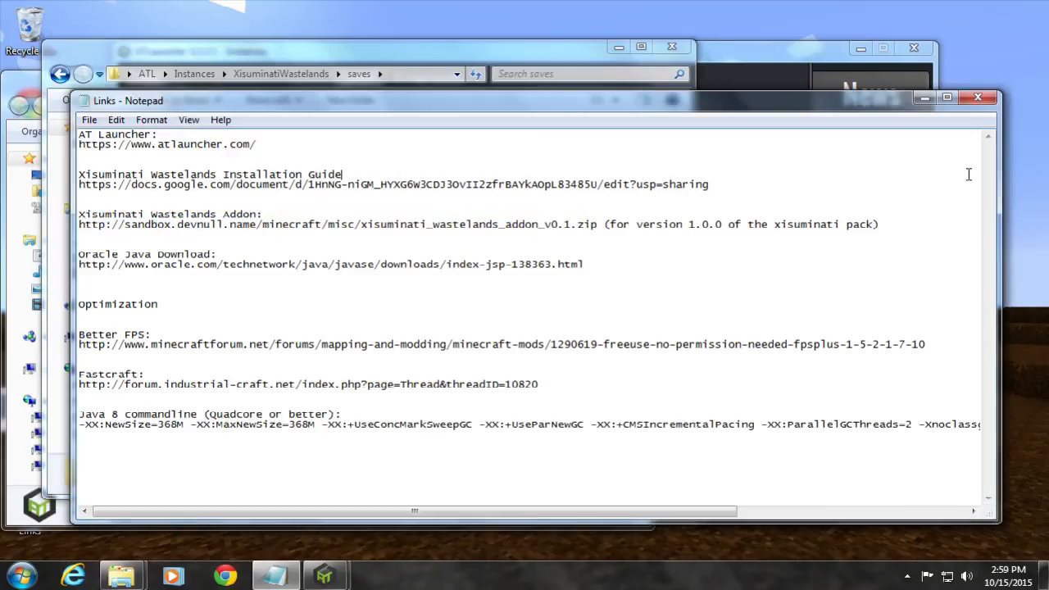
pyautogui.click(694, 51)
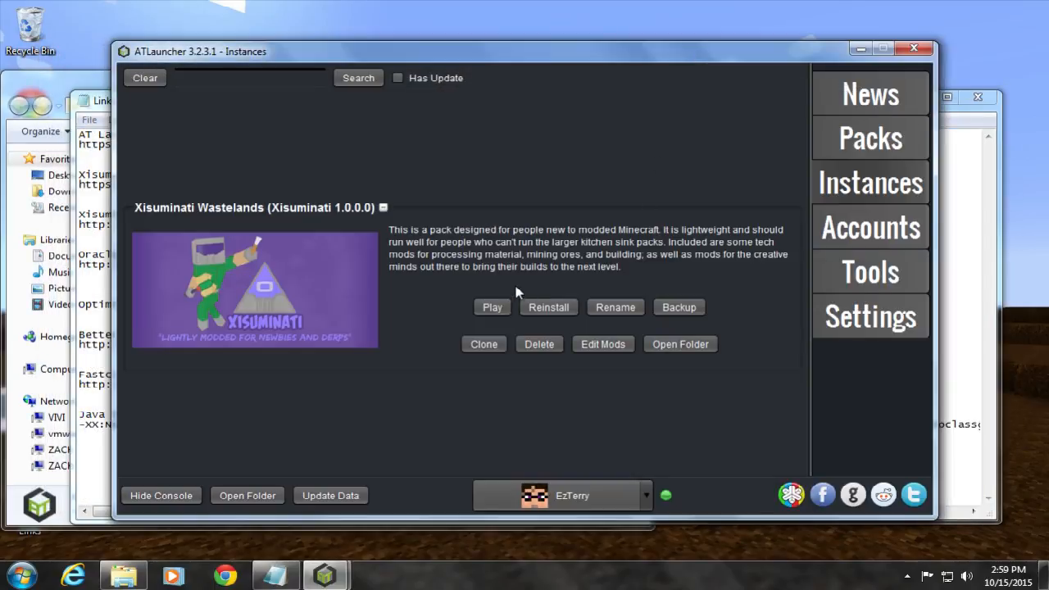
pyautogui.click(495, 309)
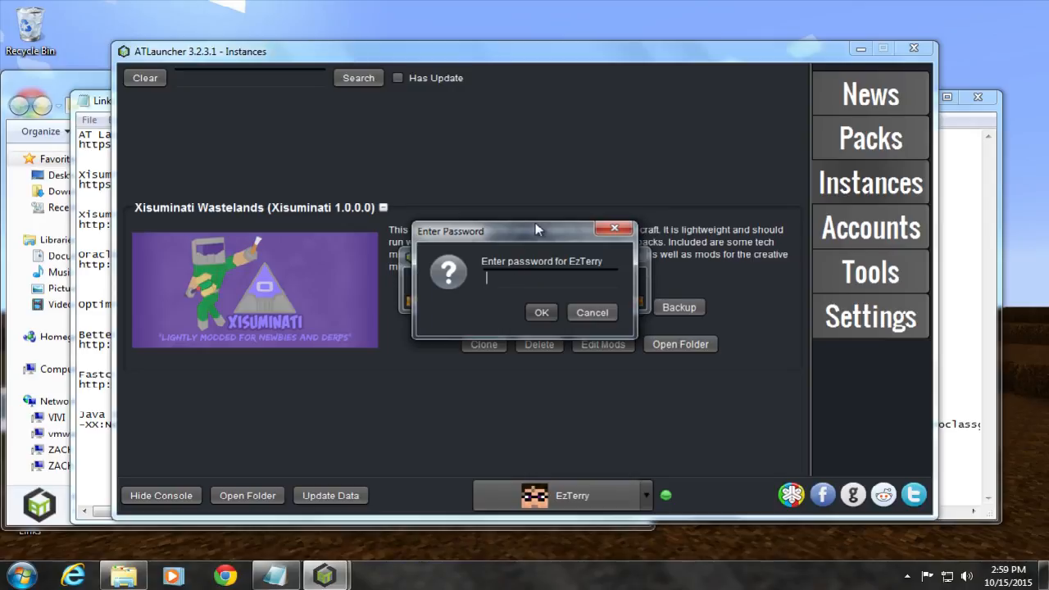
pyautogui.moveTo(535, 222); pyautogui.dragTo(667, 346)
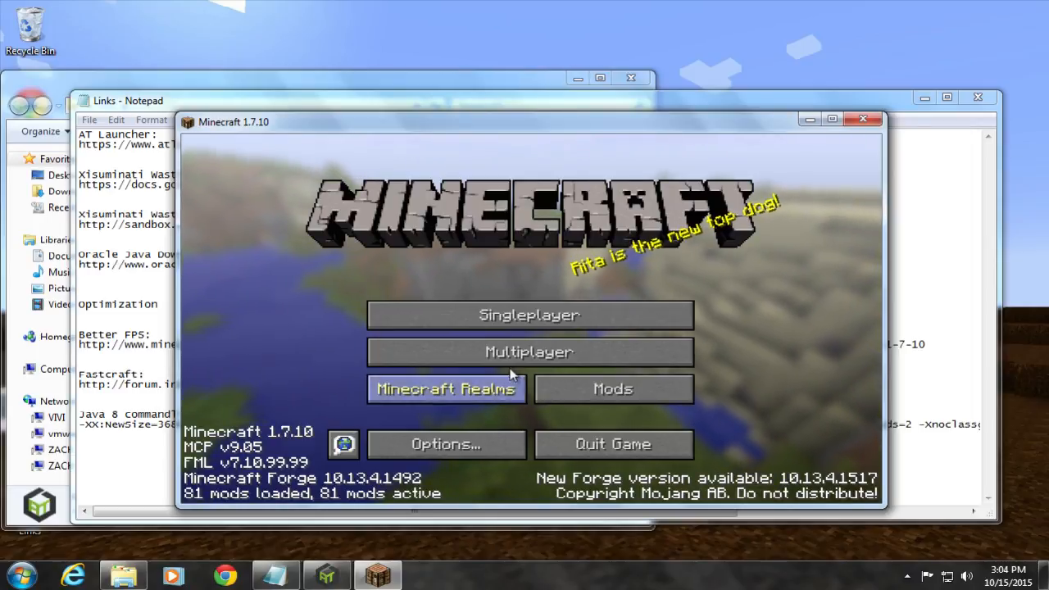
# Step: Select the Wasteland Escape world under Singleplayer and play it
pyautogui.click(520, 326)
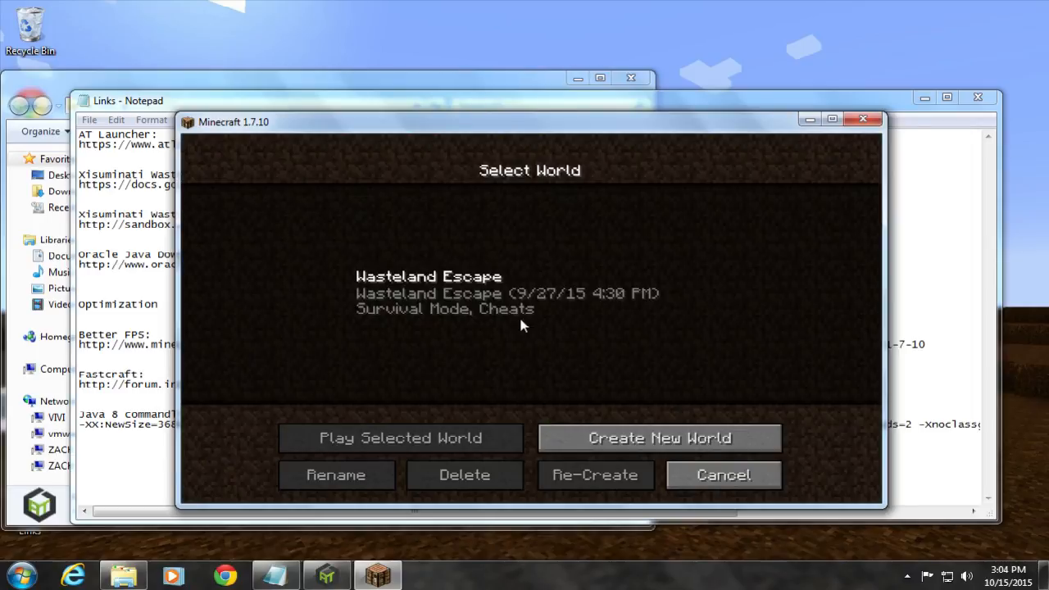
pyautogui.click(464, 284)
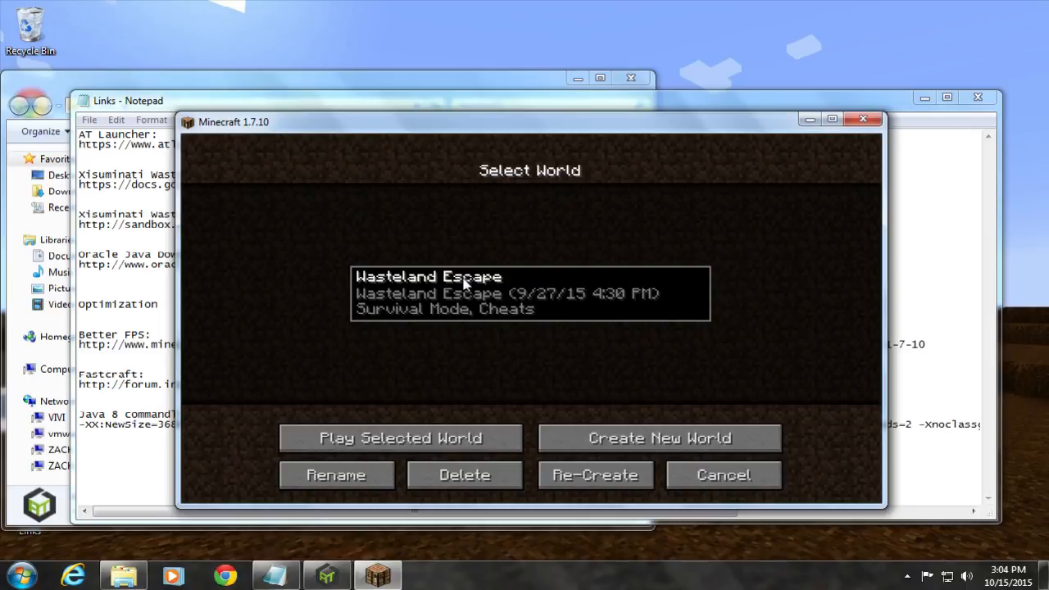
pyautogui.click(474, 439)
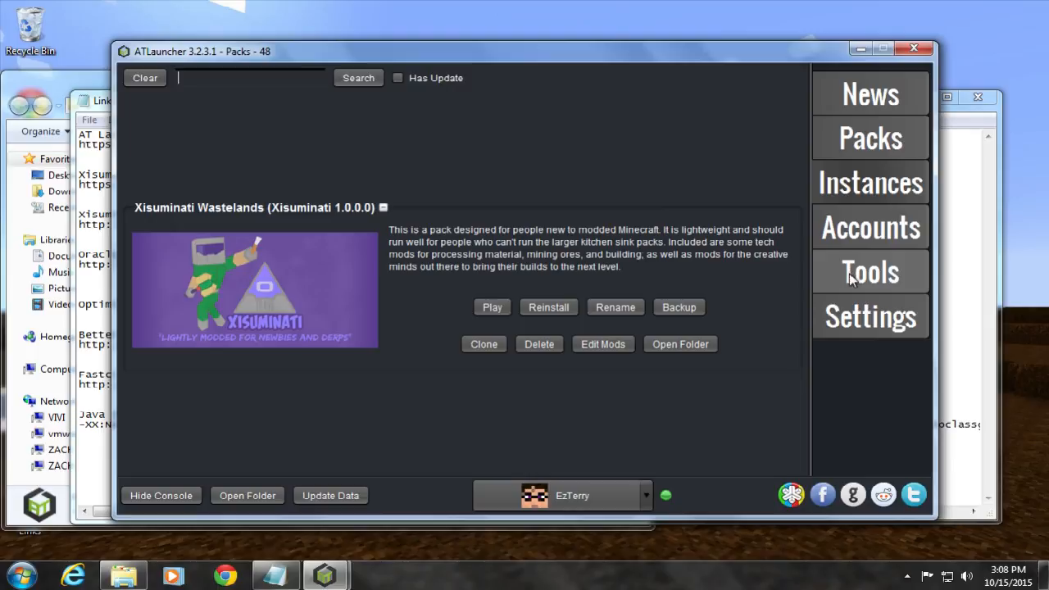
# Step: Paste the Links notes' Java 8 flags (-XX:NewSize=368M -XX:MaxNewSize=368M …) into Settings > Java/Minecraft Java Parameters
pyautogui.click(850, 314)
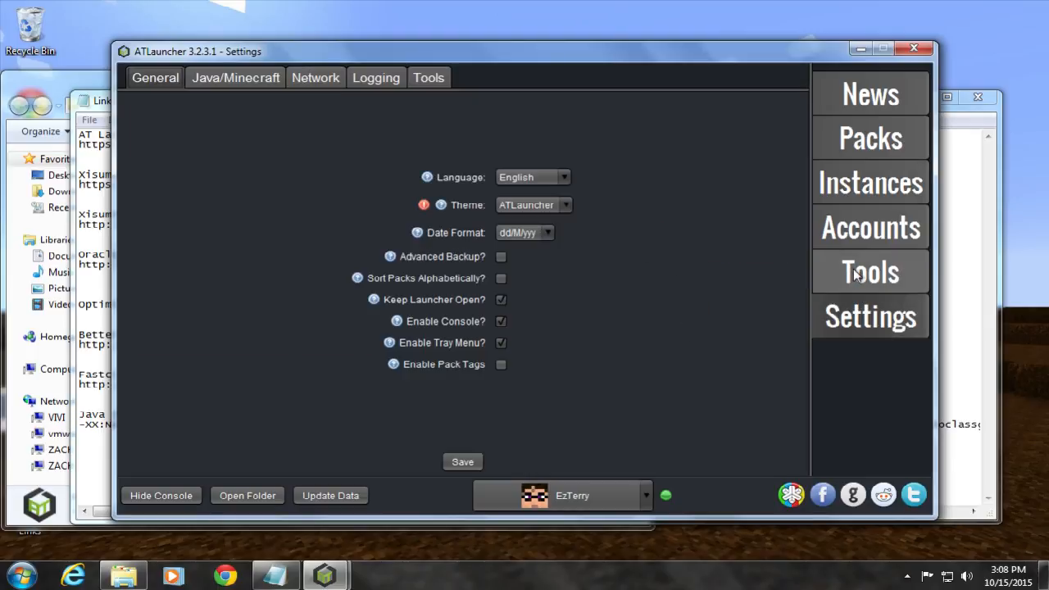
pyautogui.click(242, 81)
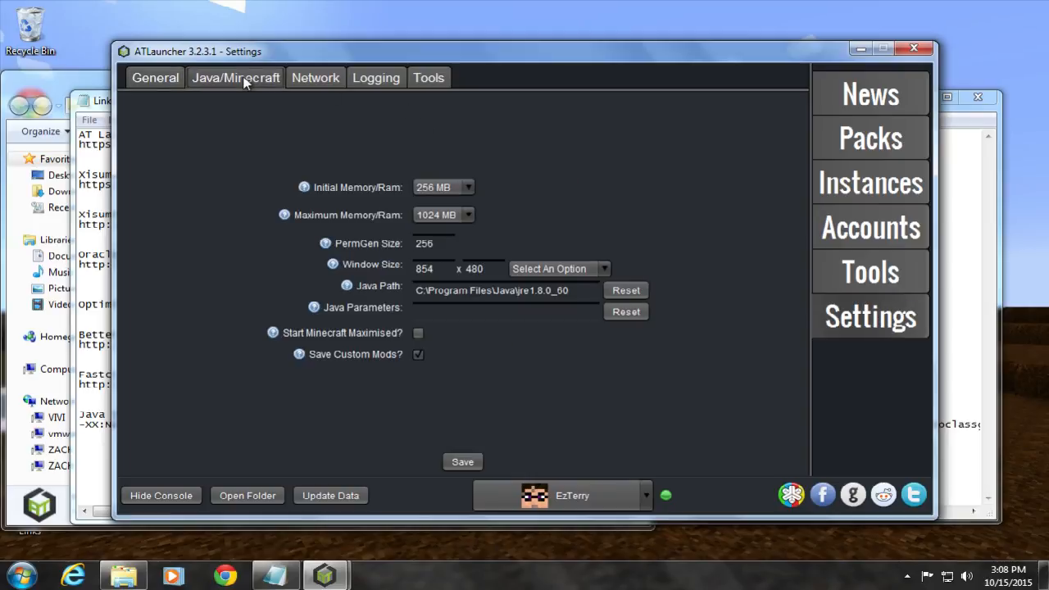
pyautogui.click(96, 101)
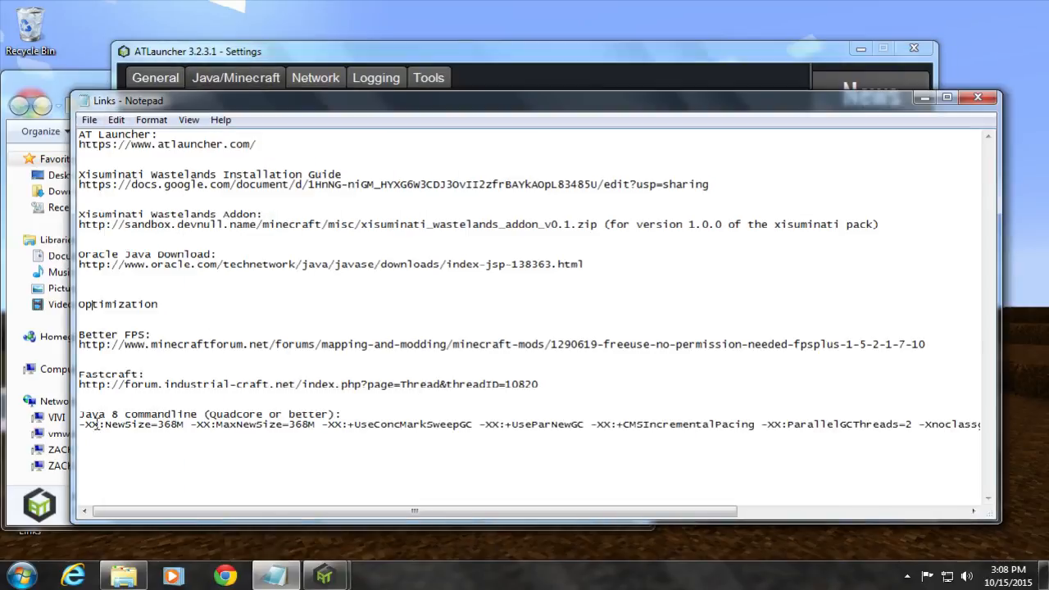
pyautogui.moveTo(82, 425); pyautogui.dragTo(1016, 441)
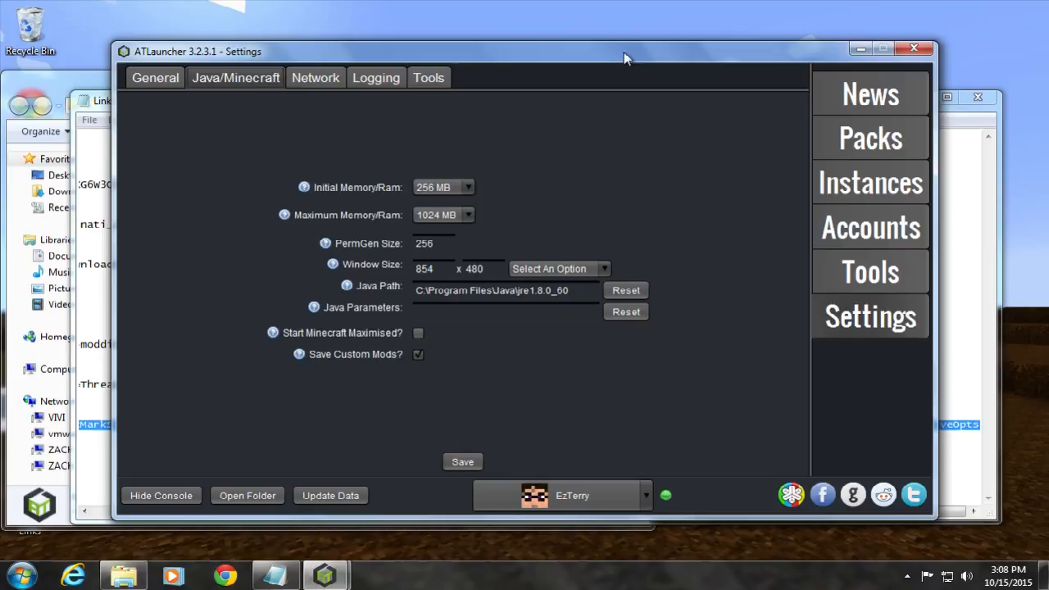
pyautogui.click(624, 51)
pyautogui.click(468, 316)
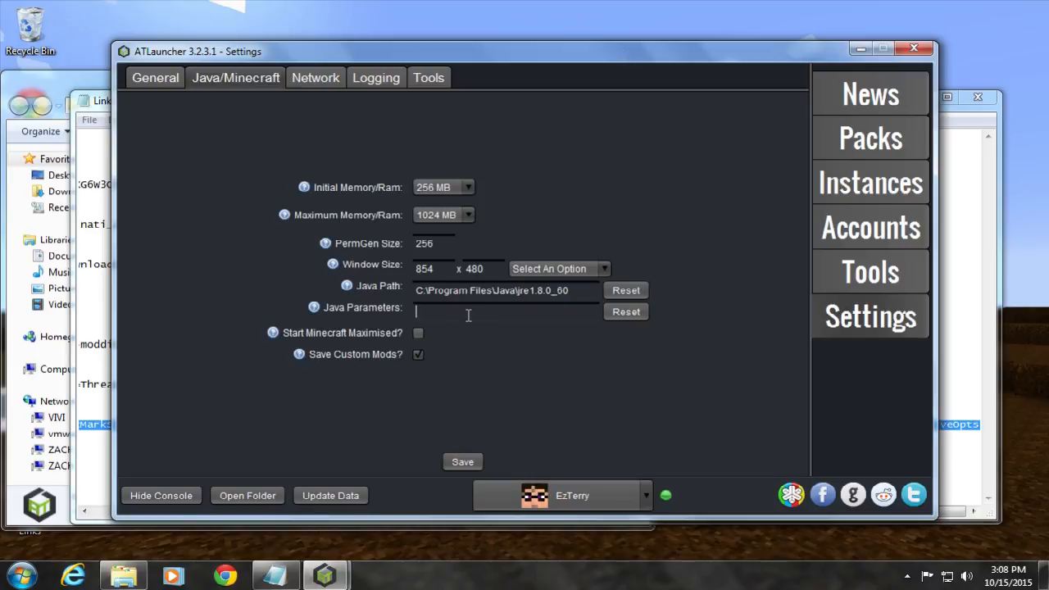
pyautogui.hotkey('ctrl', 'v')
pyautogui.moveTo(535, 312); pyautogui.dragTo(363, 311)
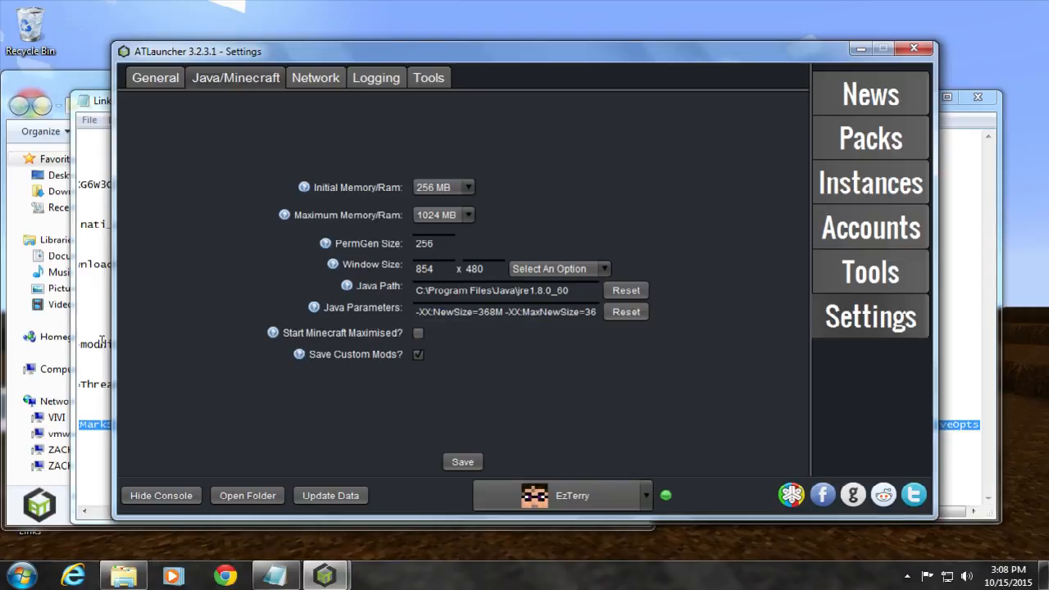
pyautogui.click(92, 366)
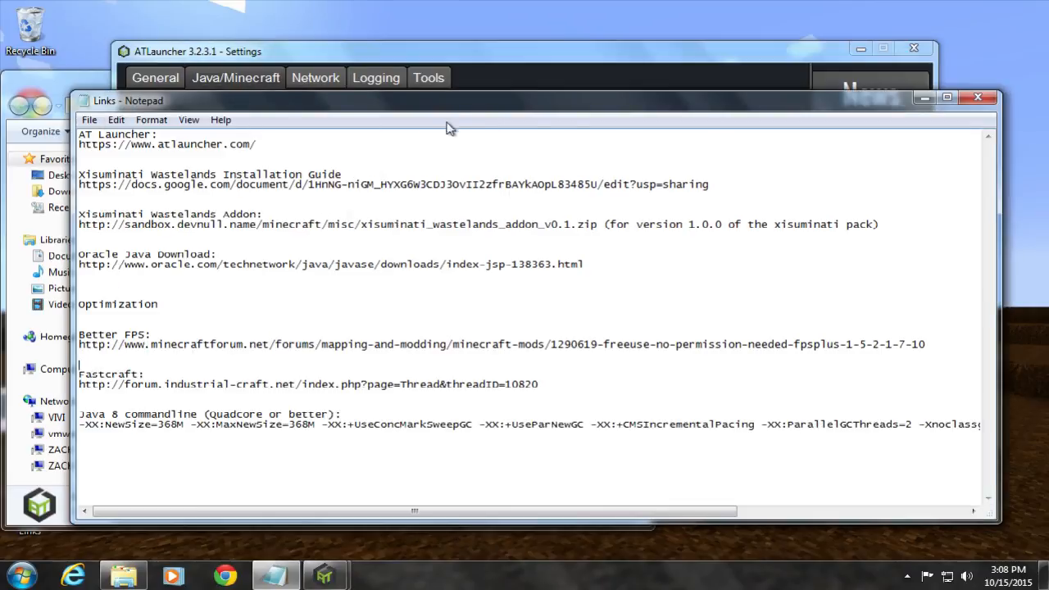
pyautogui.click(481, 79)
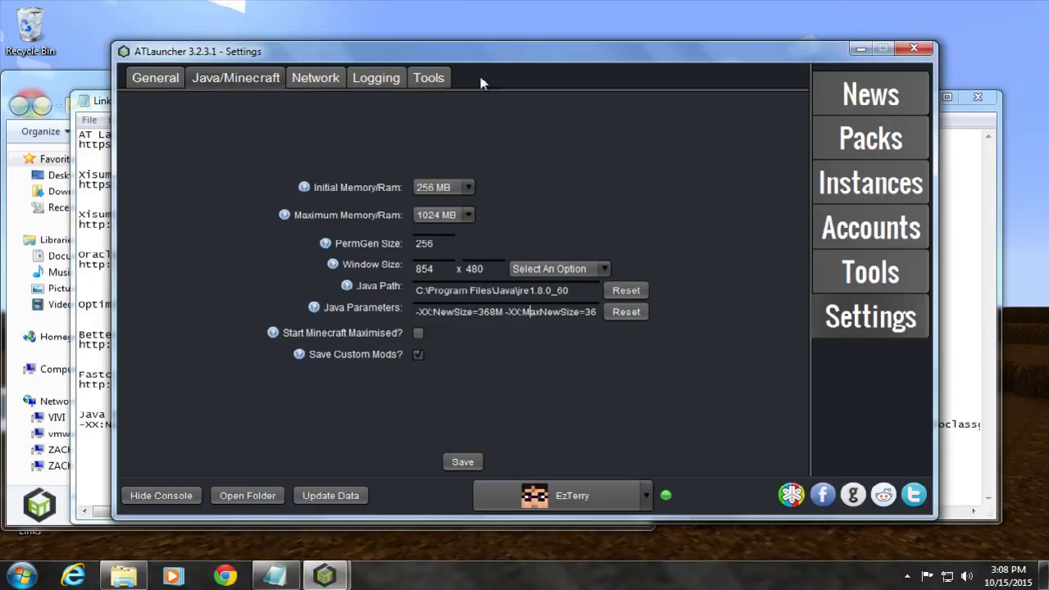
# Step: Set initial memory to 512 MB and first try 1536 MB maximum memory
pyautogui.click(466, 185)
pyautogui.click(447, 251)
pyautogui.moveTo(452, 308); pyautogui.dragTo(607, 312)
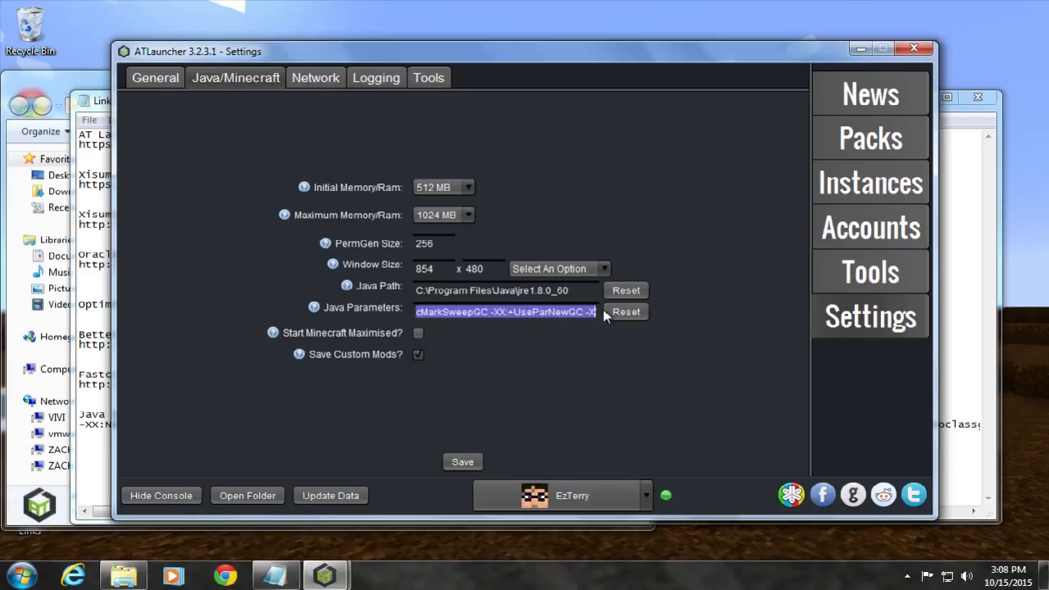
pyautogui.click(469, 215)
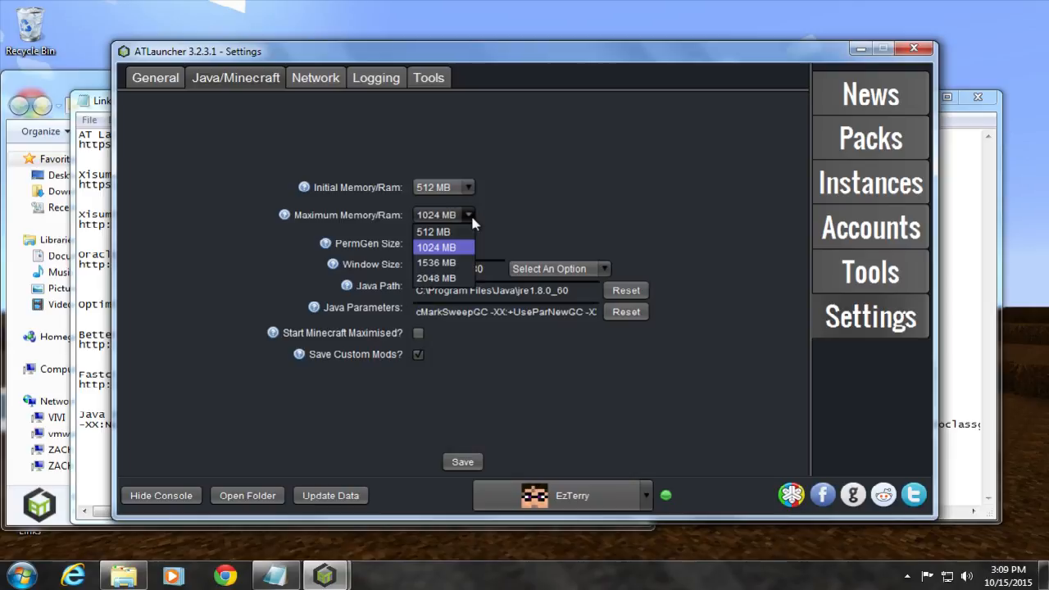
pyautogui.click(451, 264)
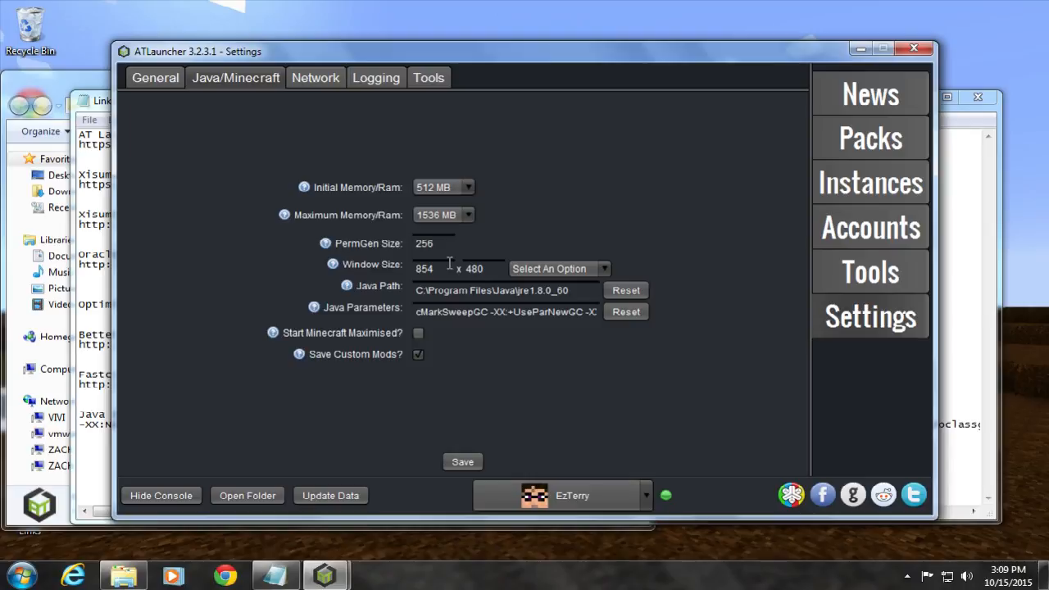
pyautogui.click(460, 216)
pyautogui.click(460, 217)
# Step: Raise maximum memory to 2048 MB and save the Java settings
pyautogui.click(433, 216)
pyautogui.click(435, 279)
pyautogui.click(464, 216)
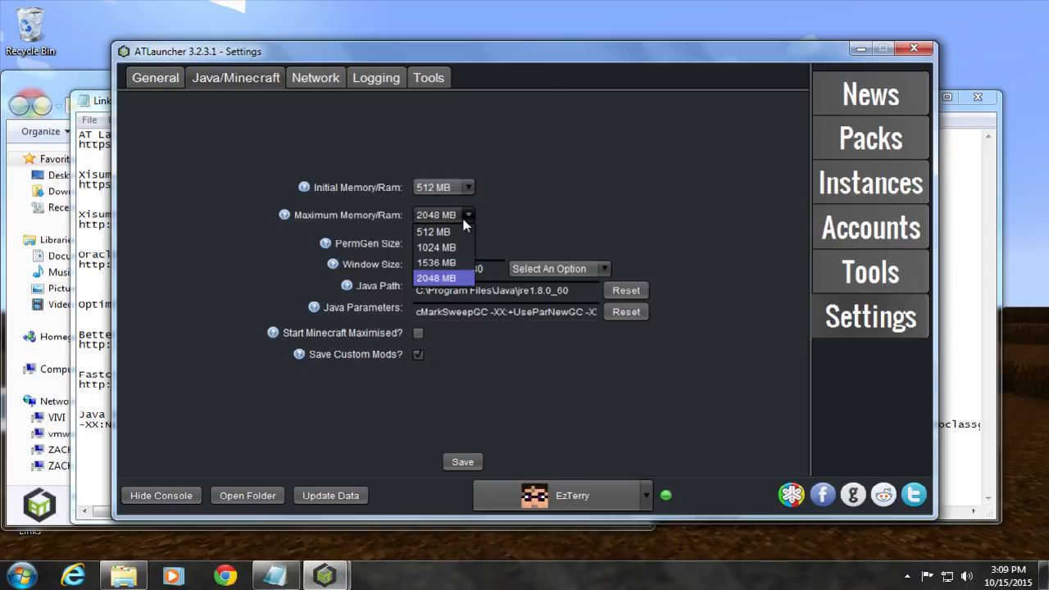
pyautogui.click(467, 277)
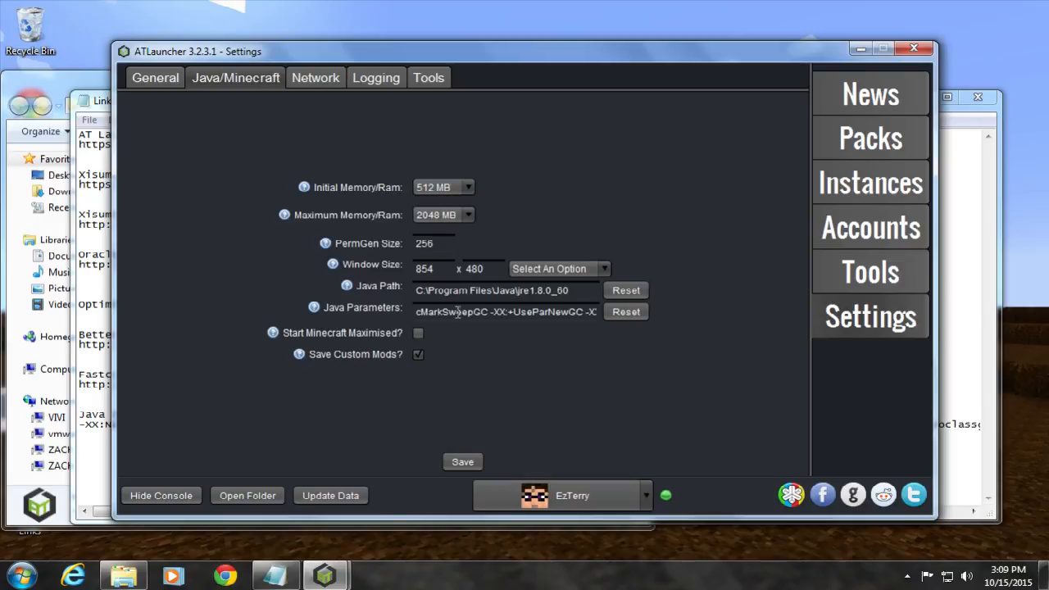
pyautogui.moveTo(461, 313); pyautogui.dragTo(667, 320)
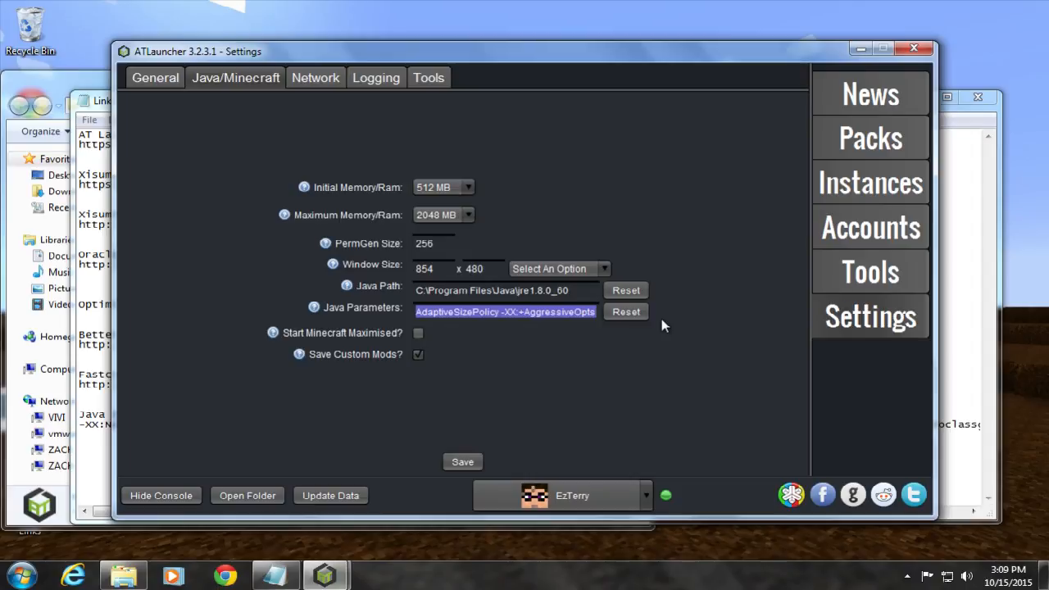
pyautogui.click(463, 463)
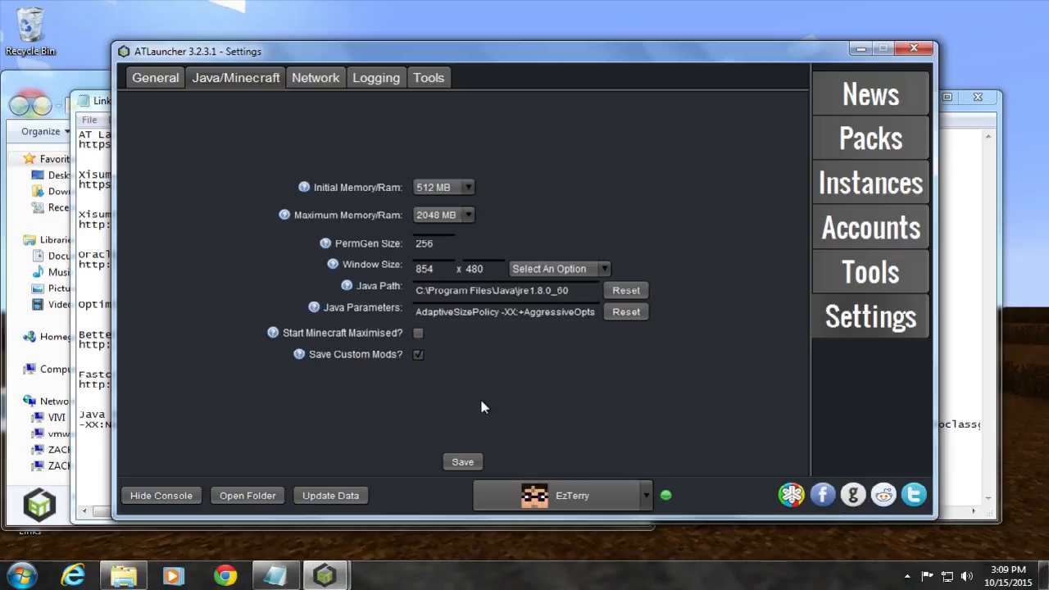
pyautogui.click(435, 217)
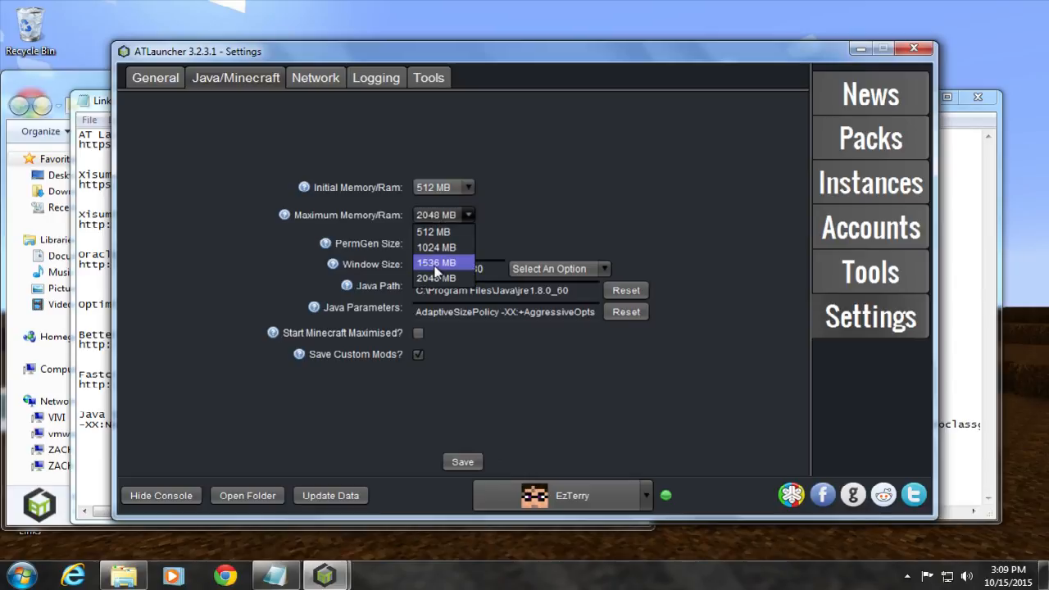
pyautogui.click(562, 208)
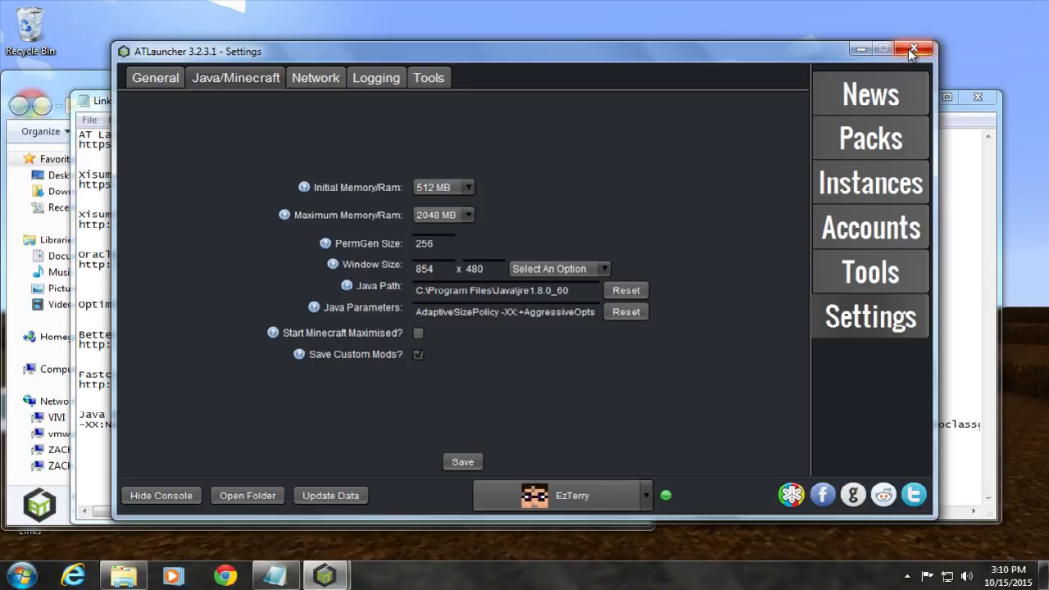
# Step: View the installed Xisuminati Wastelands instance, then copy the Better FPS forum link from the Links notes
pyautogui.click(862, 195)
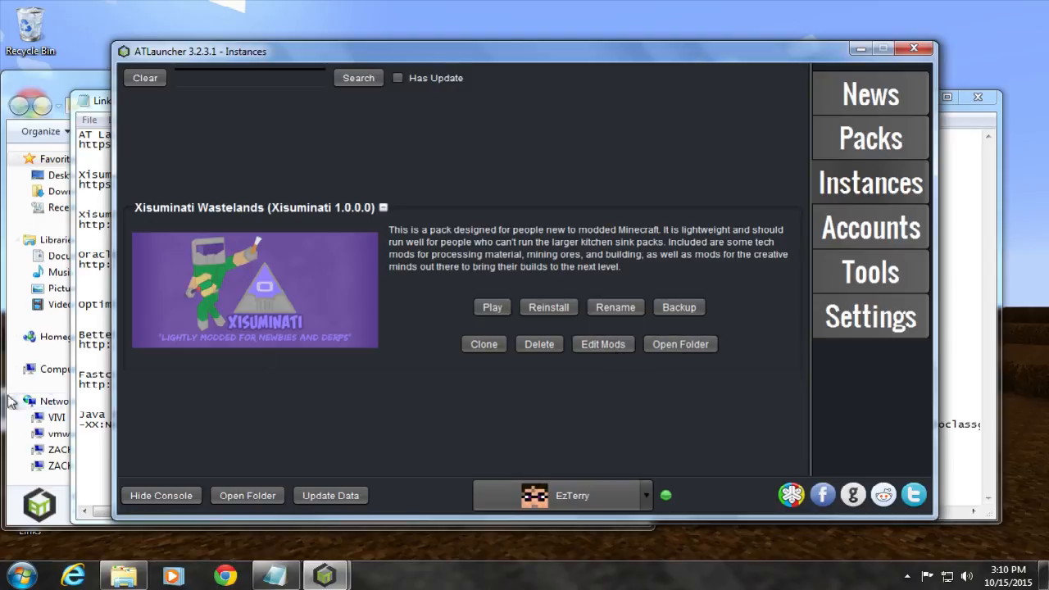
pyautogui.click(86, 383)
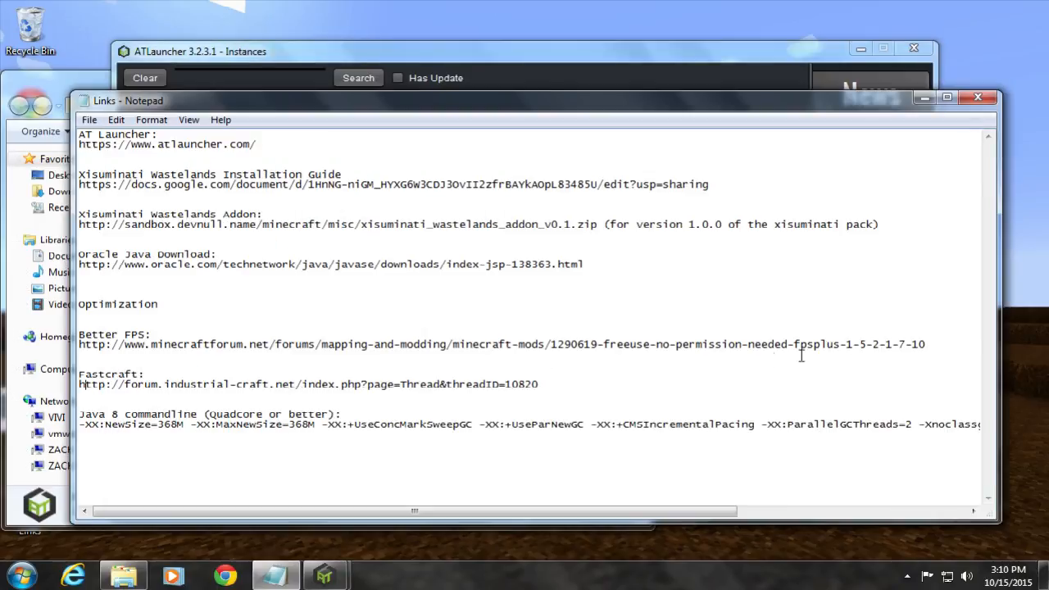
pyautogui.moveTo(933, 347); pyautogui.dragTo(80, 349)
pyautogui.click(187, 362)
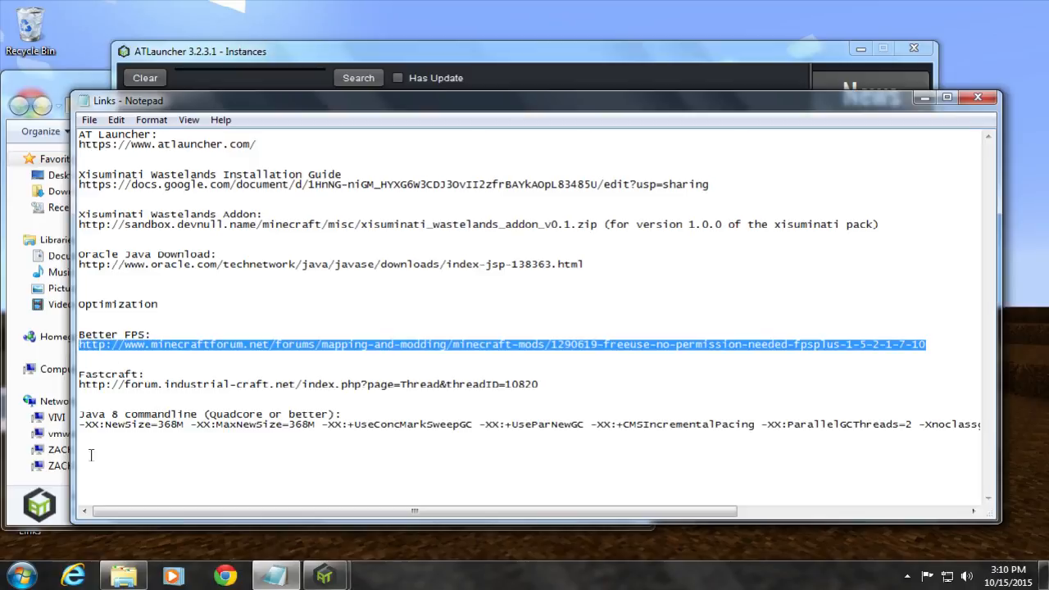
pyautogui.click(222, 578)
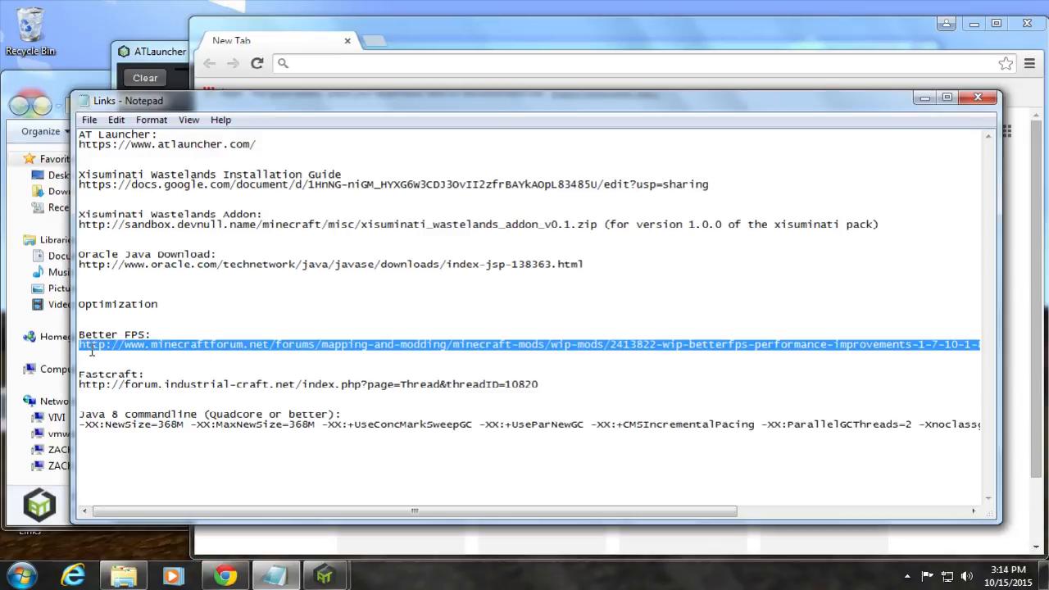
# Step: Load the Better FPS forum page and download BetterFps-1.0.1.jar for 1.7.10, keeping the file
pyautogui.click(518, 41)
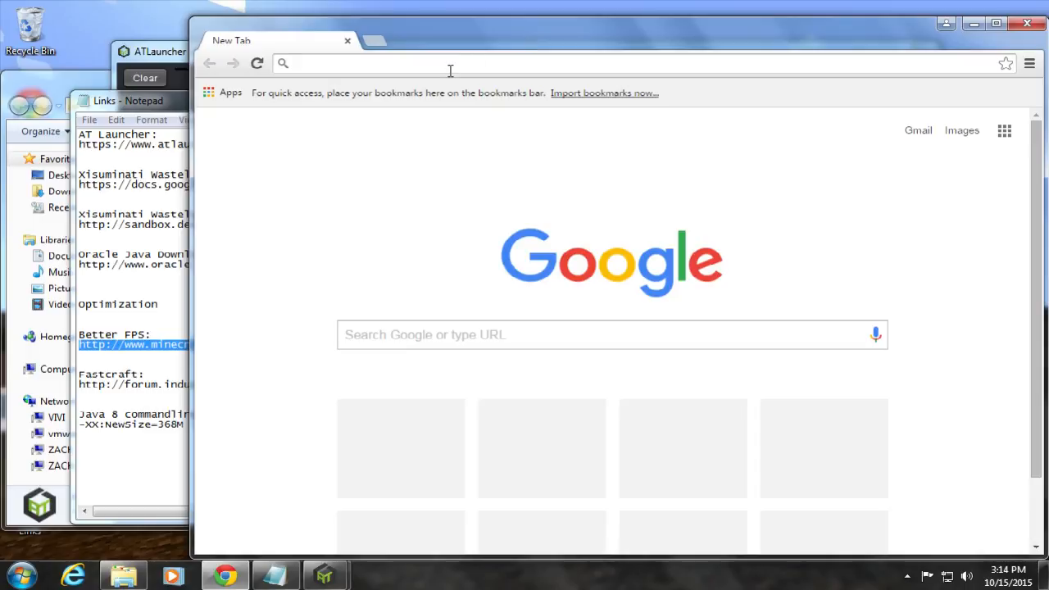
pyautogui.write('http://www.minecraftforum.net/forums/mapping-and-modding/minecraft-mods/wip-mods/2413822-wip-betterfps-performance-improvements-1-7-10-1-8')
pyautogui.press('Return')
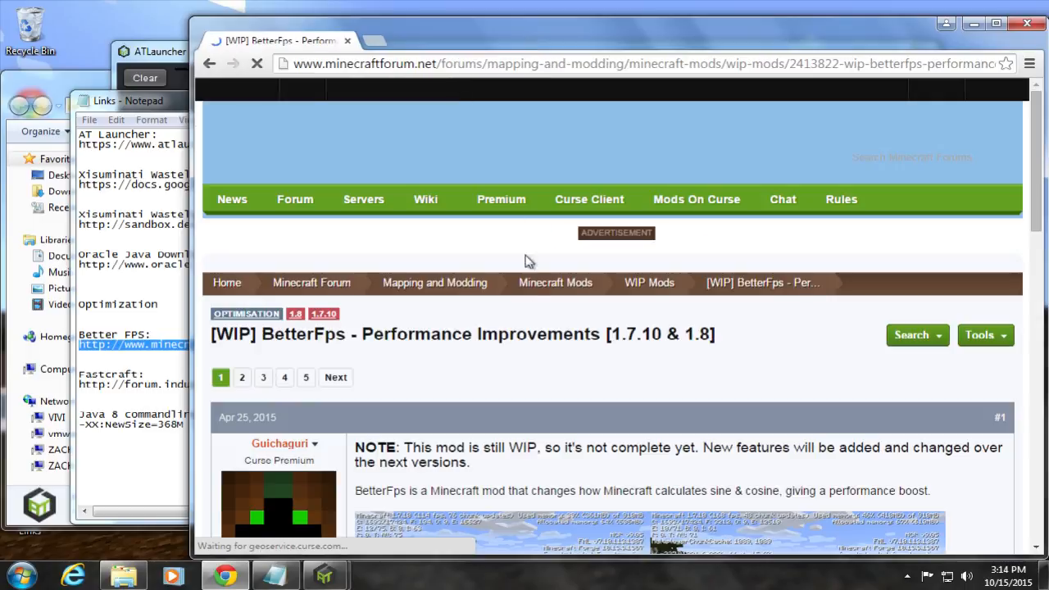
pyautogui.scroll(-6, 521, 431)
pyautogui.scroll(-2, 522, 434)
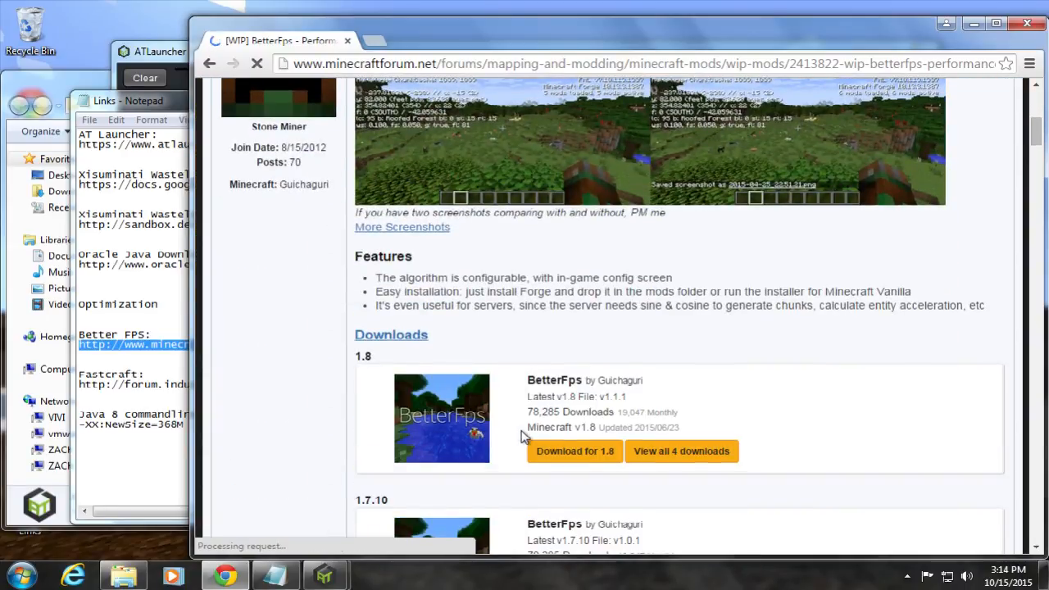
pyautogui.scroll(-1, 522, 431)
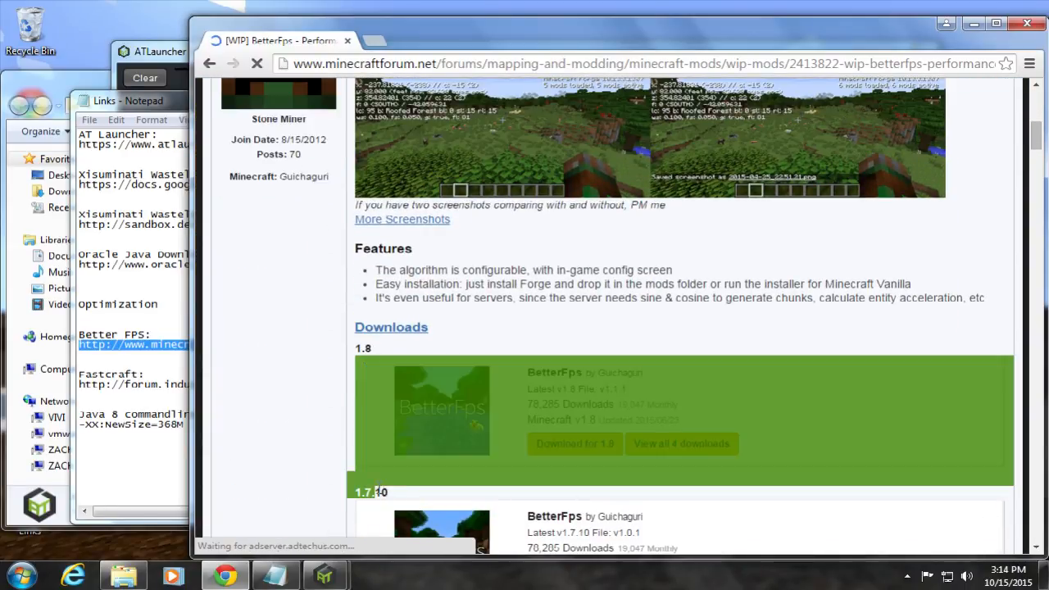
pyautogui.scroll(-2, 401, 496)
pyautogui.scroll(-1, 459, 460)
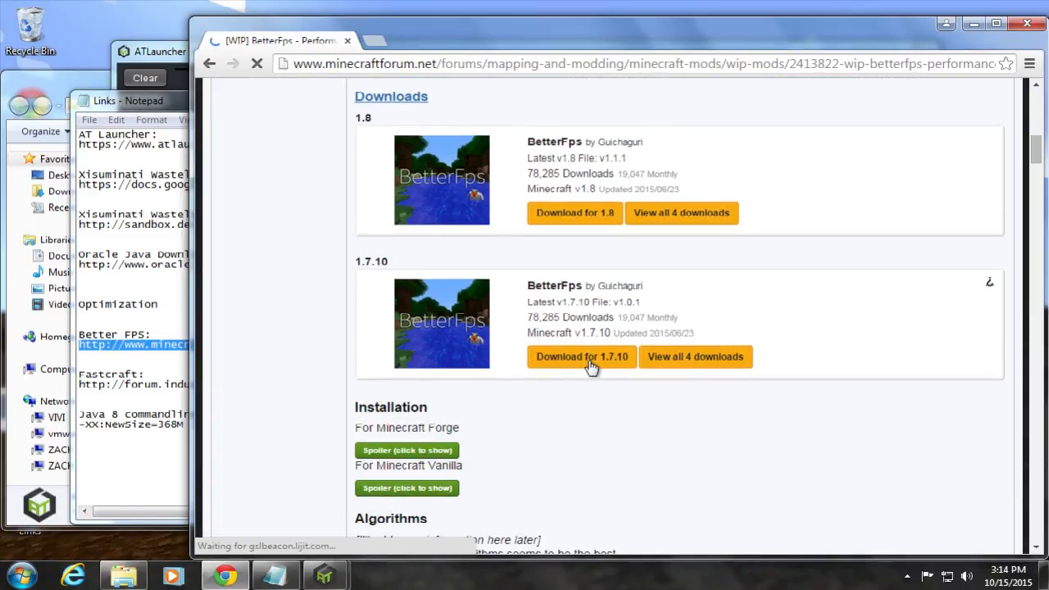
pyautogui.click(582, 357)
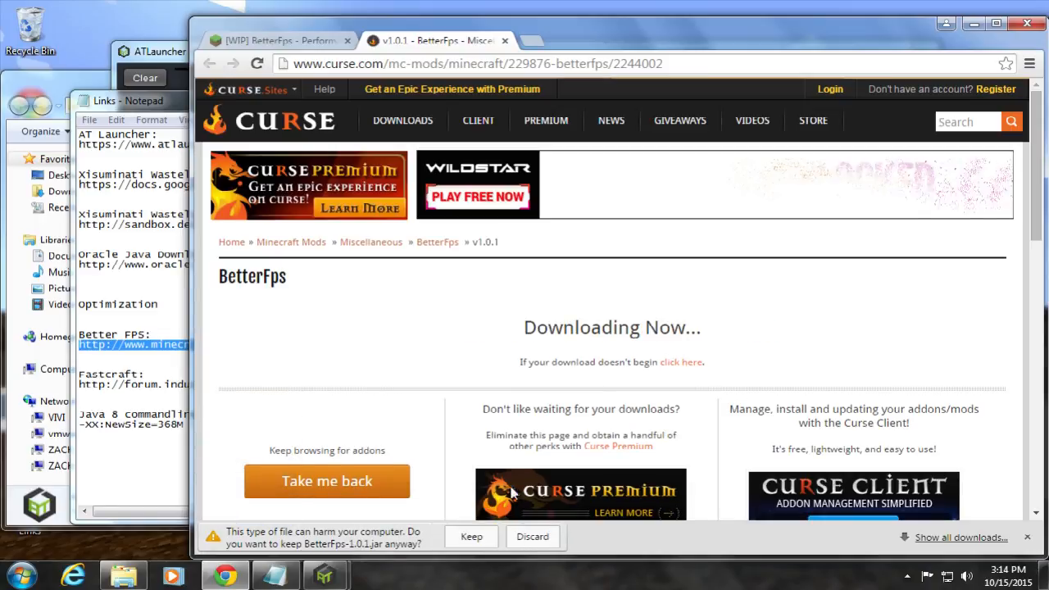
pyautogui.click(471, 537)
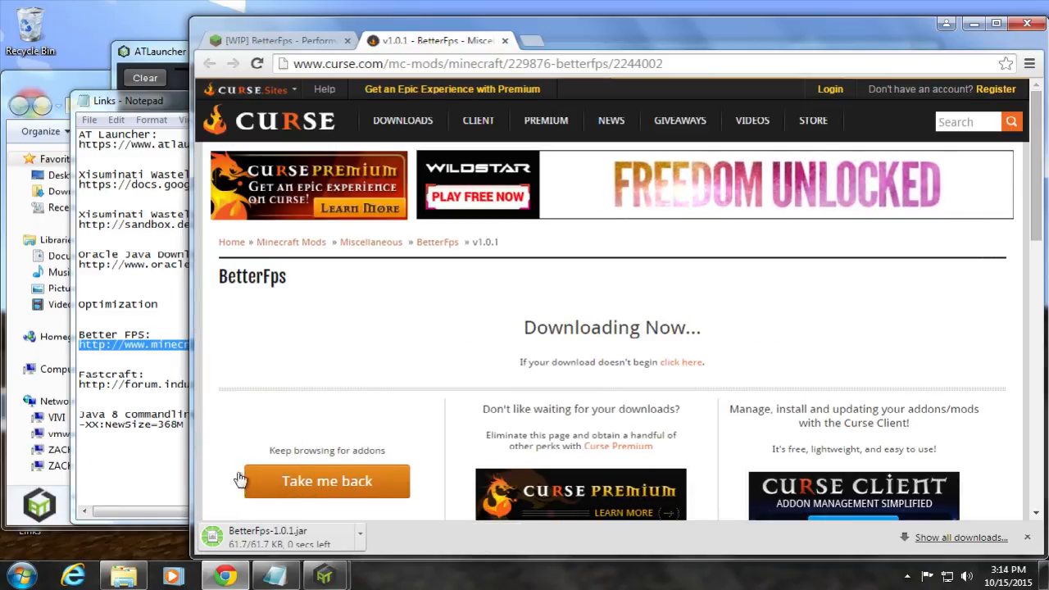
pyautogui.click(148, 448)
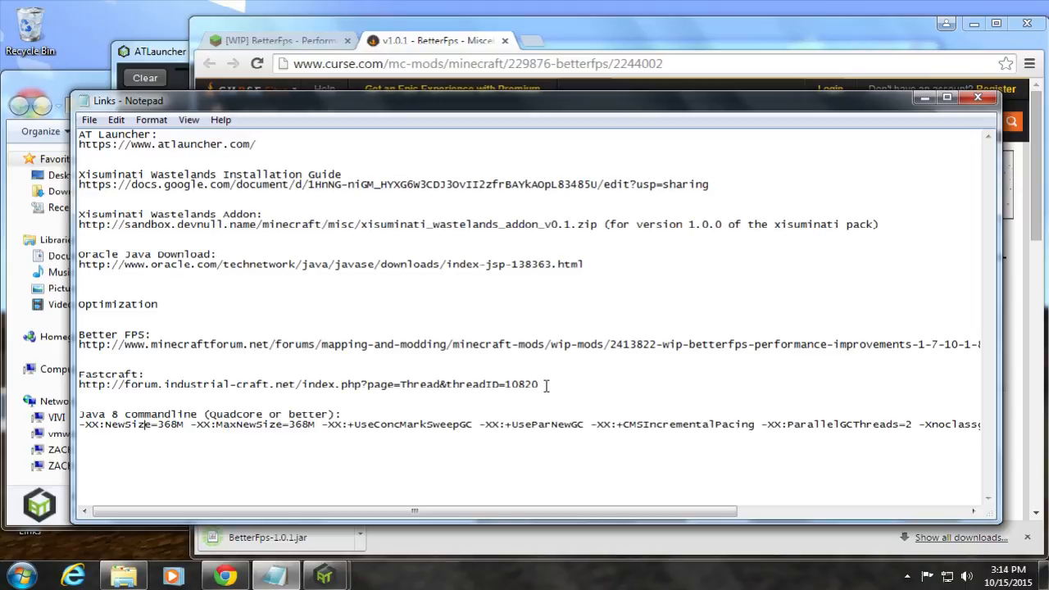
# Step: Open the FastCraft forum thread from the notes link and download fastcraft-1.21.jar, keeping it
pyautogui.moveTo(547, 387); pyautogui.dragTo(74, 384)
pyautogui.hotkey('ctrl', 'c')
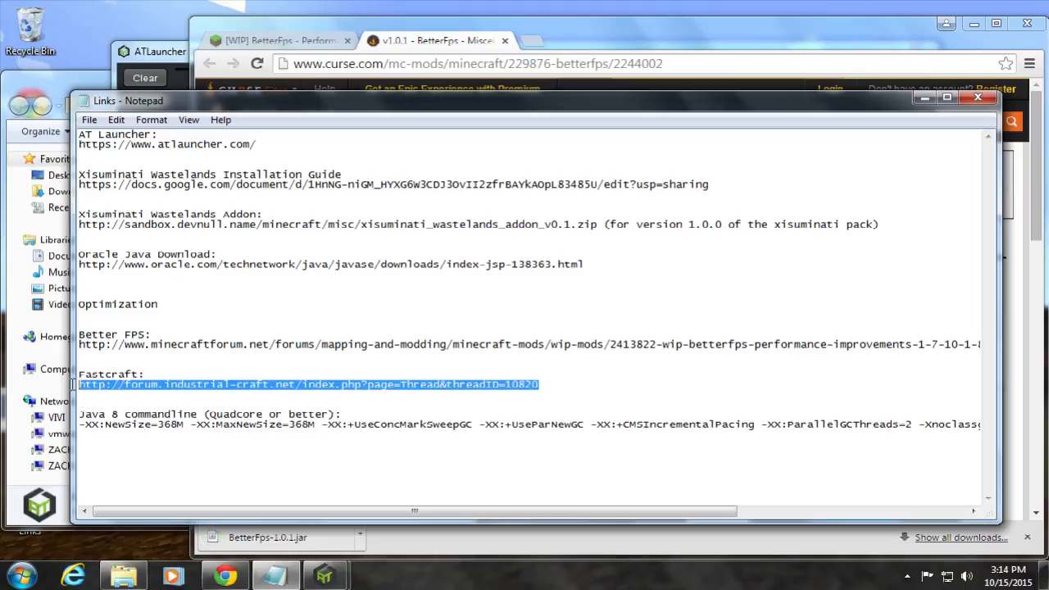
pyautogui.click(562, 25)
pyautogui.click(637, 66)
pyautogui.hotkey('ctrl', 'v')
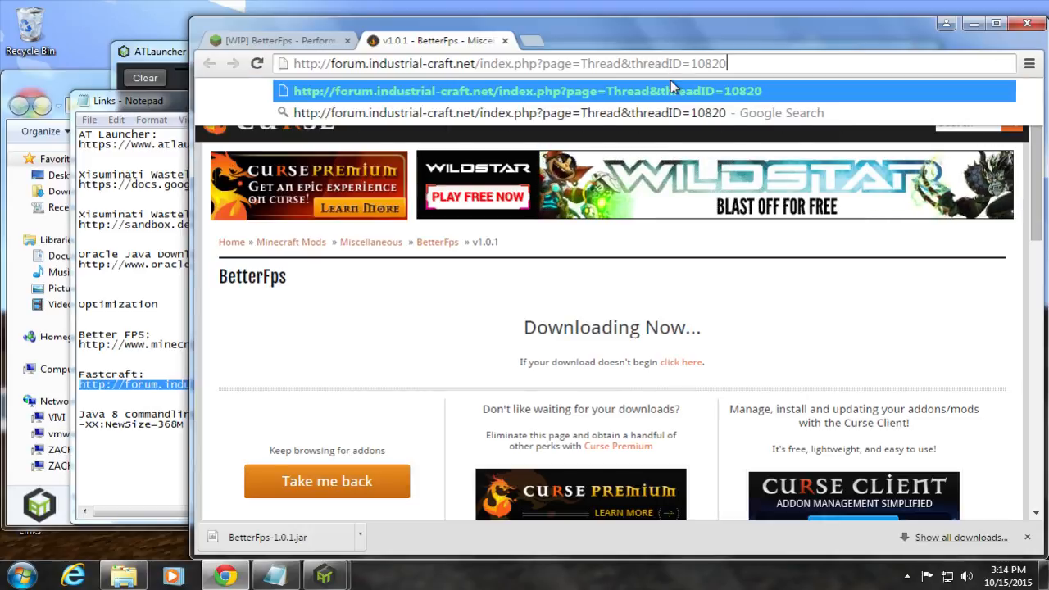
pyautogui.press('Return')
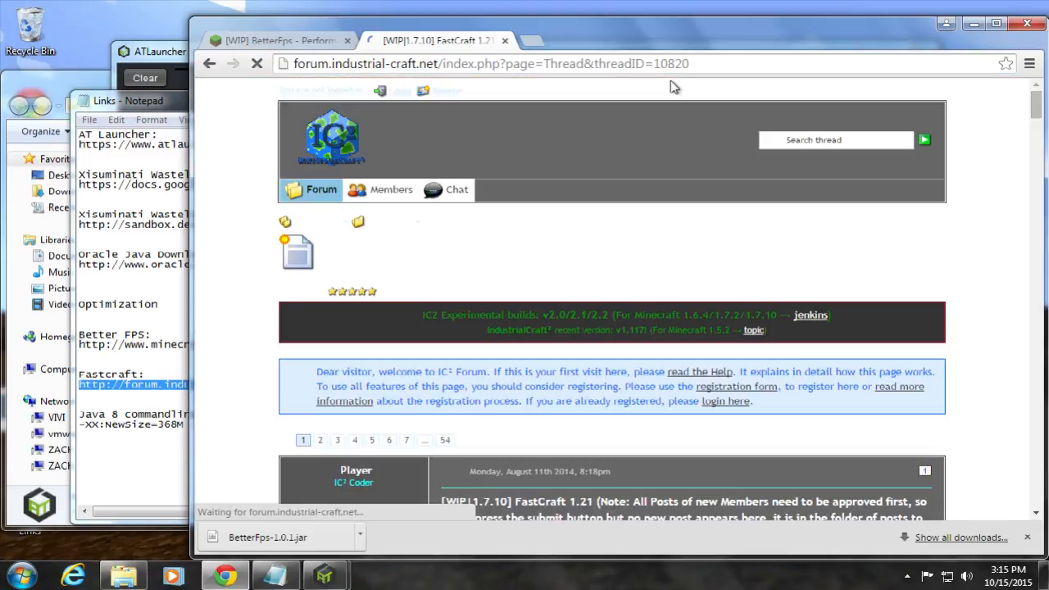
pyautogui.scroll(-2, 628, 360)
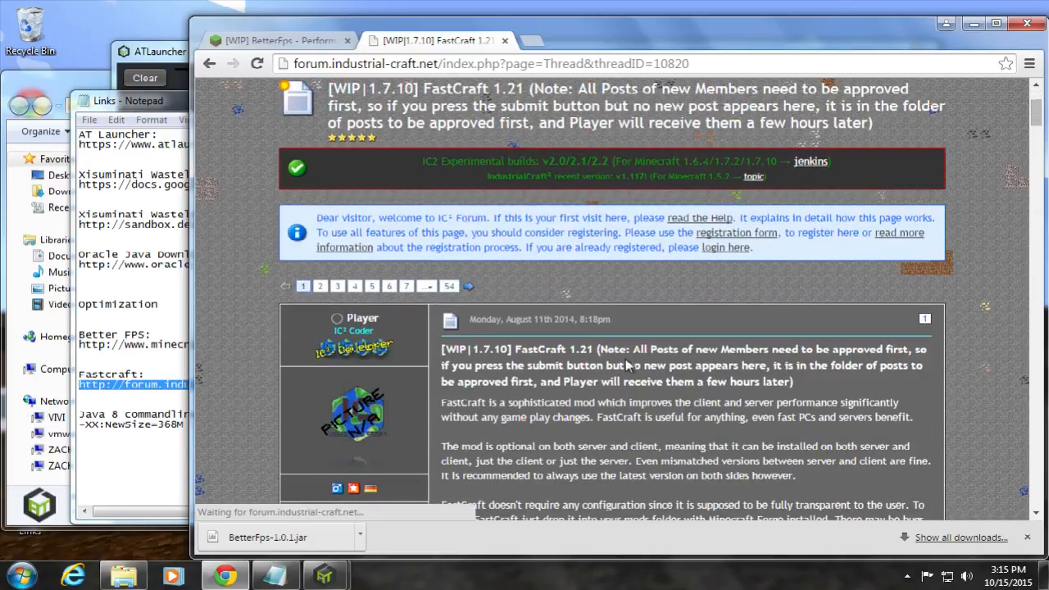
pyautogui.scroll(-4, 628, 364)
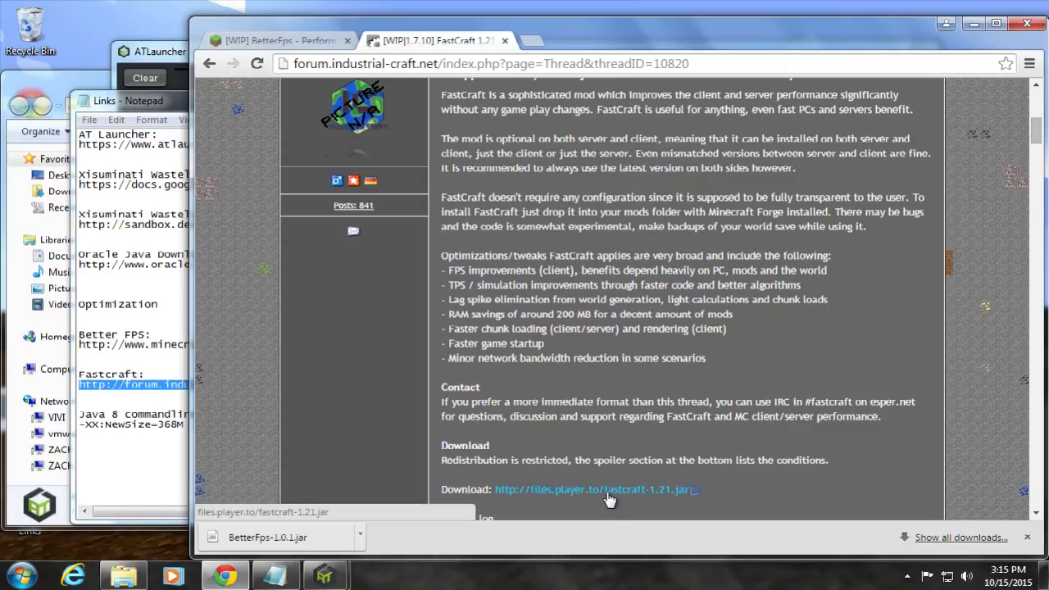
pyautogui.click(607, 492)
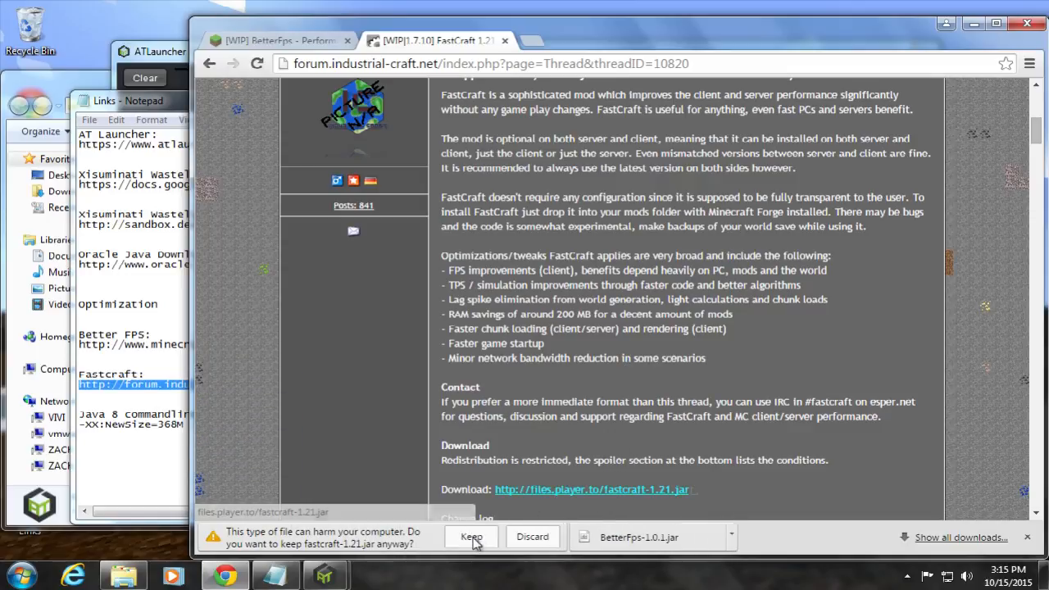
pyautogui.click(472, 540)
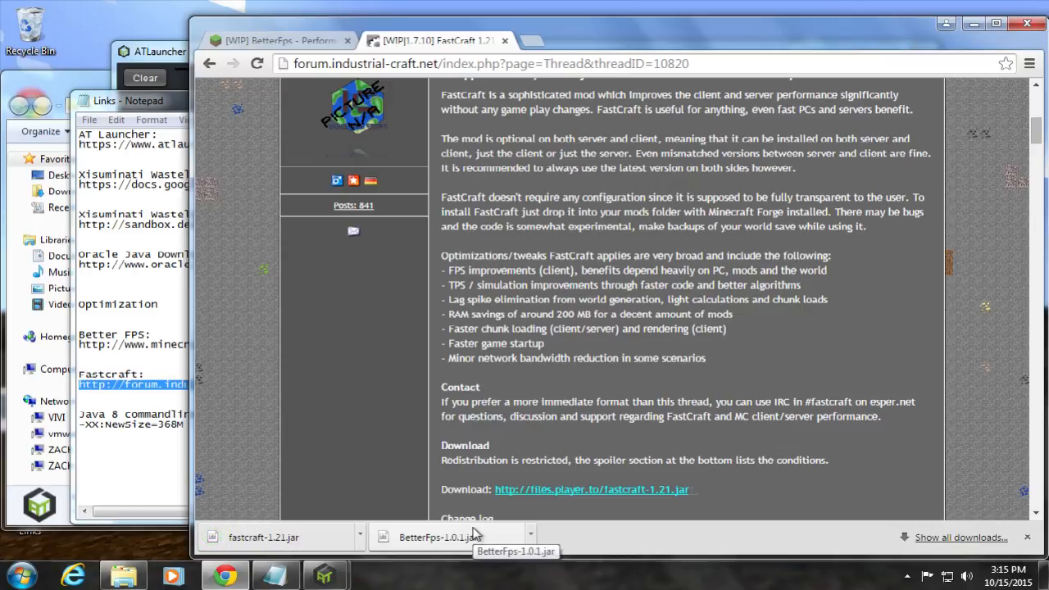
pyautogui.click(161, 56)
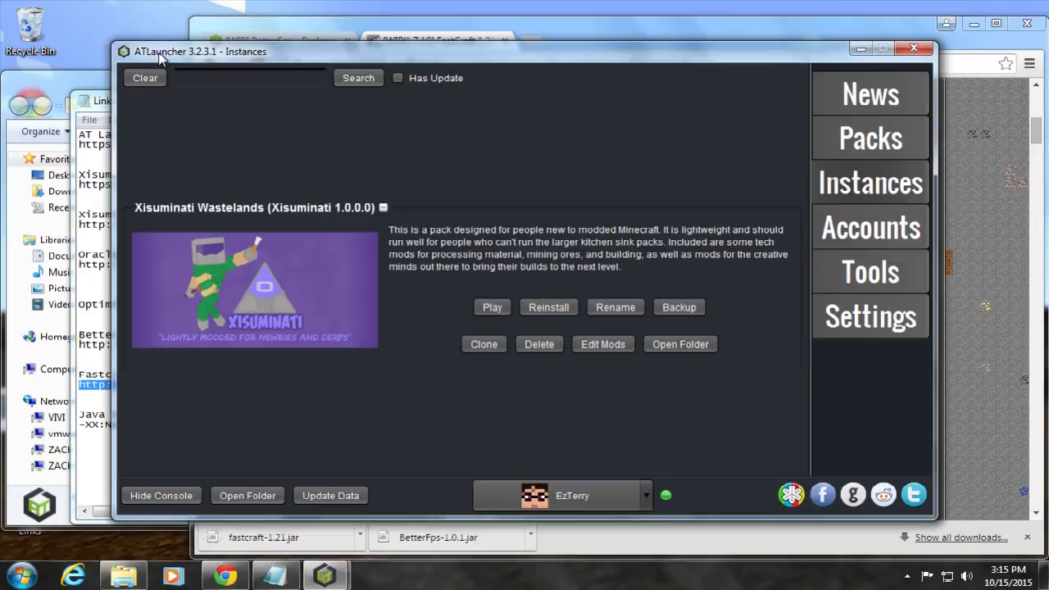
# Step: From the mod editor, choose BetterFps-1.0.1.jar and fastcraft-1.21.jar in Downloads as mods to add
pyautogui.click(588, 348)
pyautogui.click(376, 440)
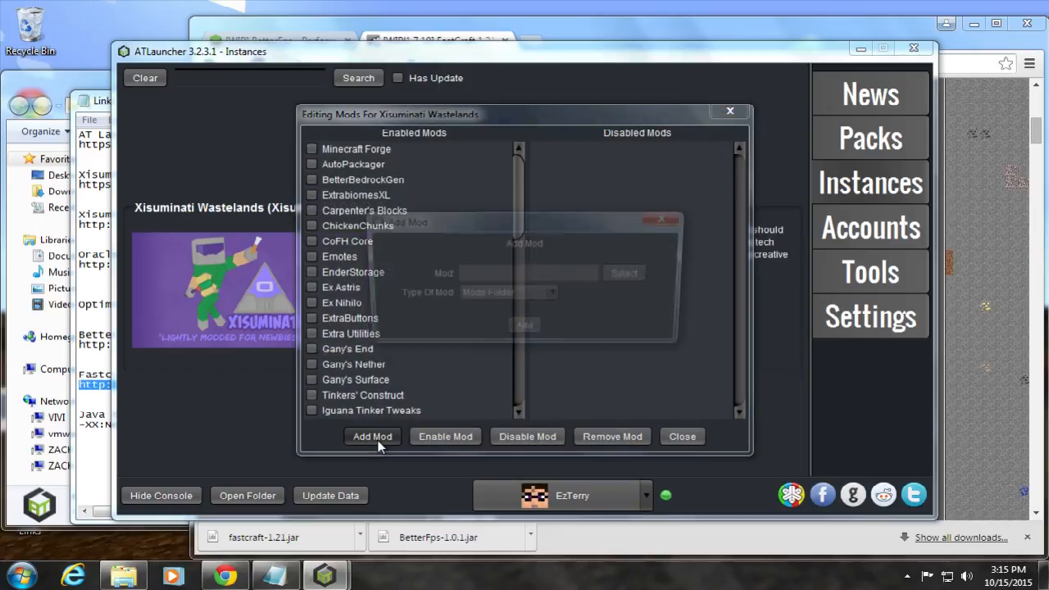
pyautogui.click(630, 275)
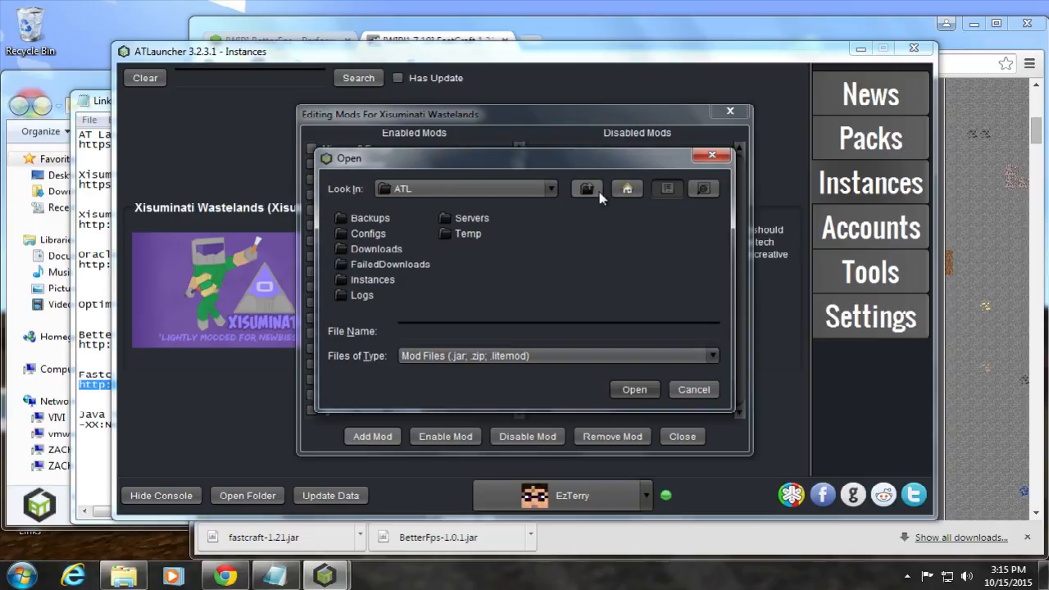
pyautogui.click(596, 195)
pyautogui.click(596, 195)
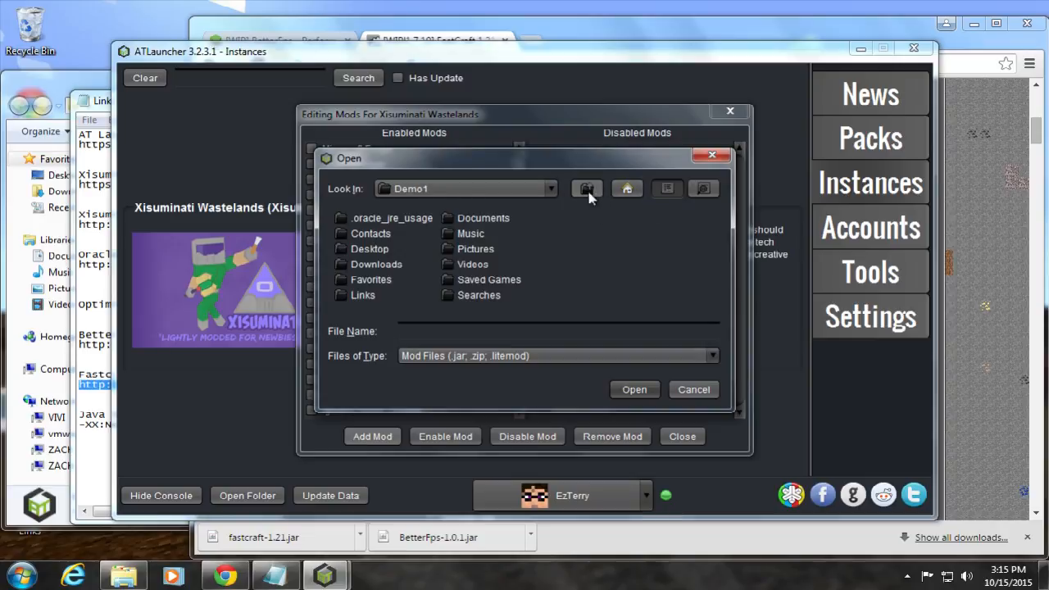
pyautogui.doubleClick(381, 267)
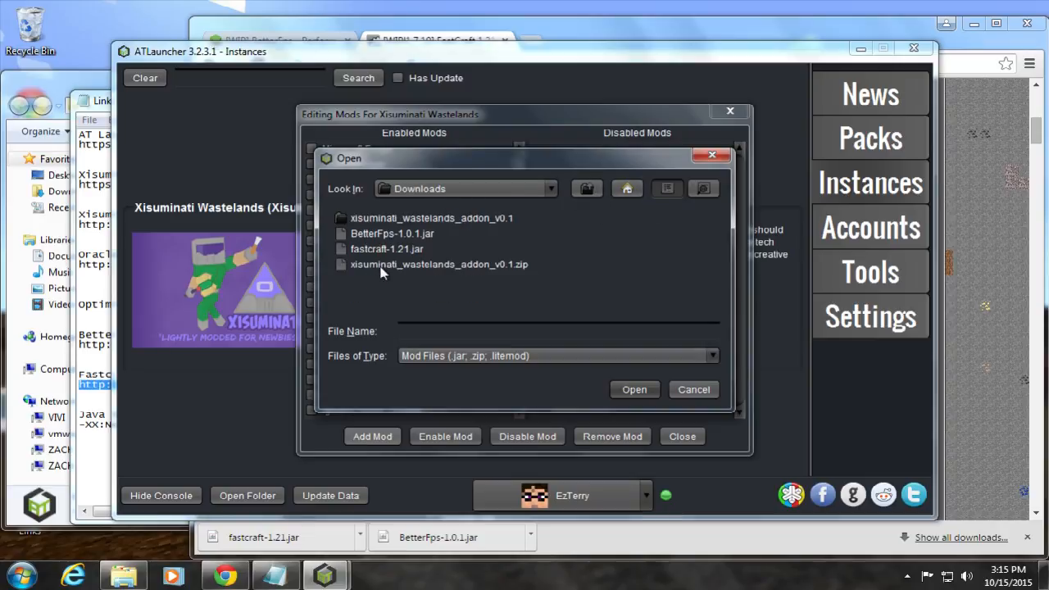
pyautogui.click(387, 237)
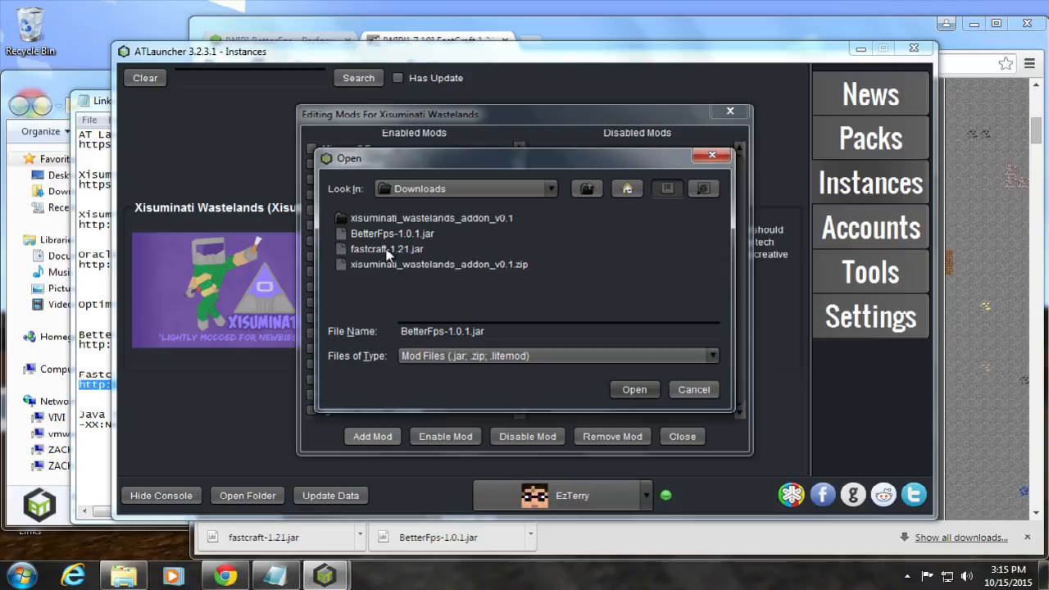
pyautogui.keyDown('ctrl'); pyautogui.click(387, 254); pyautogui.keyUp('ctrl')
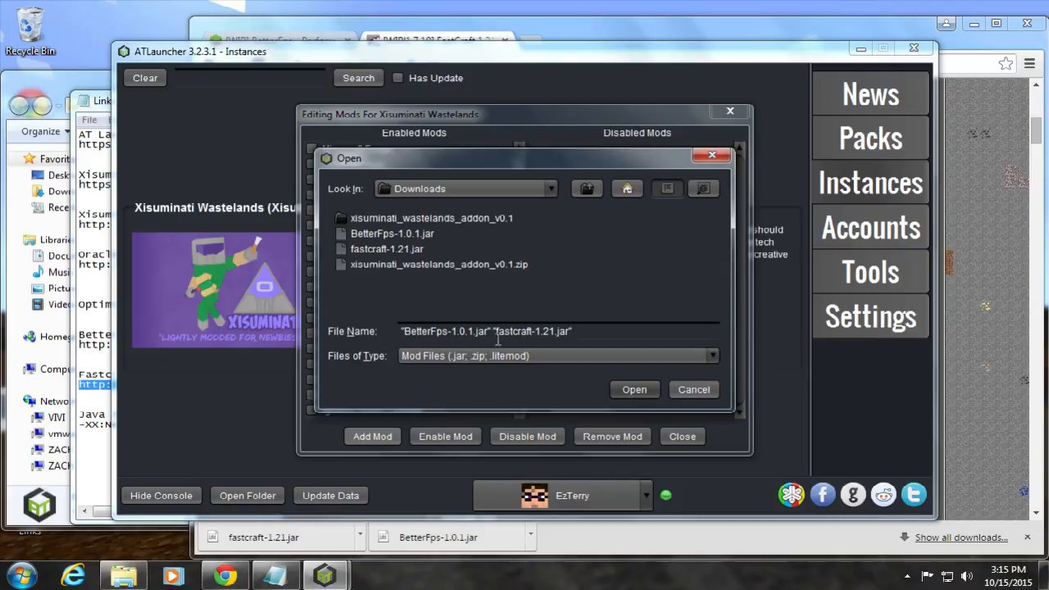
pyautogui.click(648, 392)
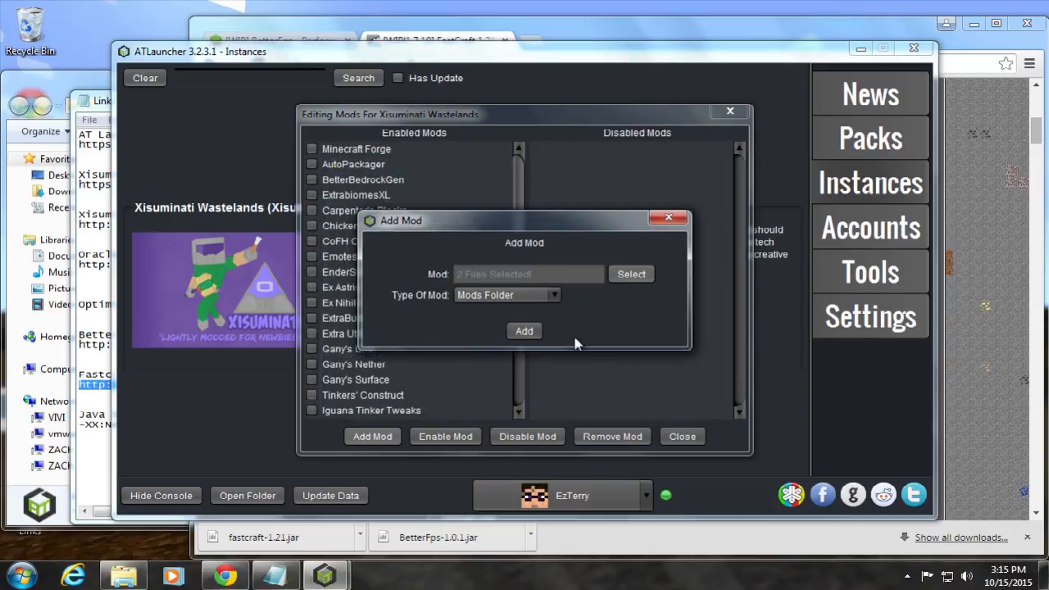
# Step: Add both jars to Xisuminati Wastelands, enable them, and close the mod editor
pyautogui.click(522, 332)
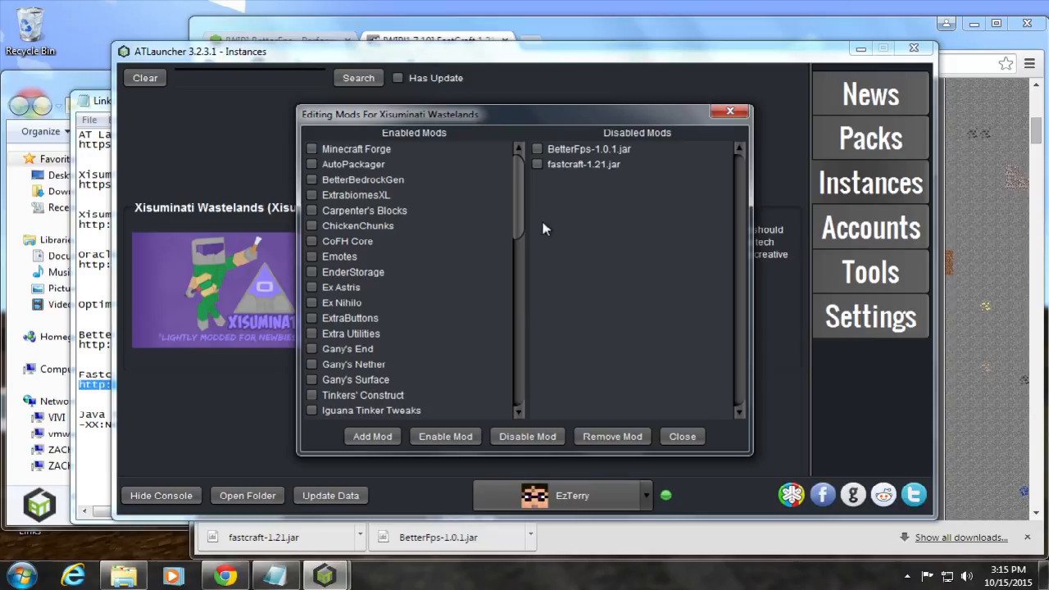
pyautogui.click(538, 150)
pyautogui.click(538, 150)
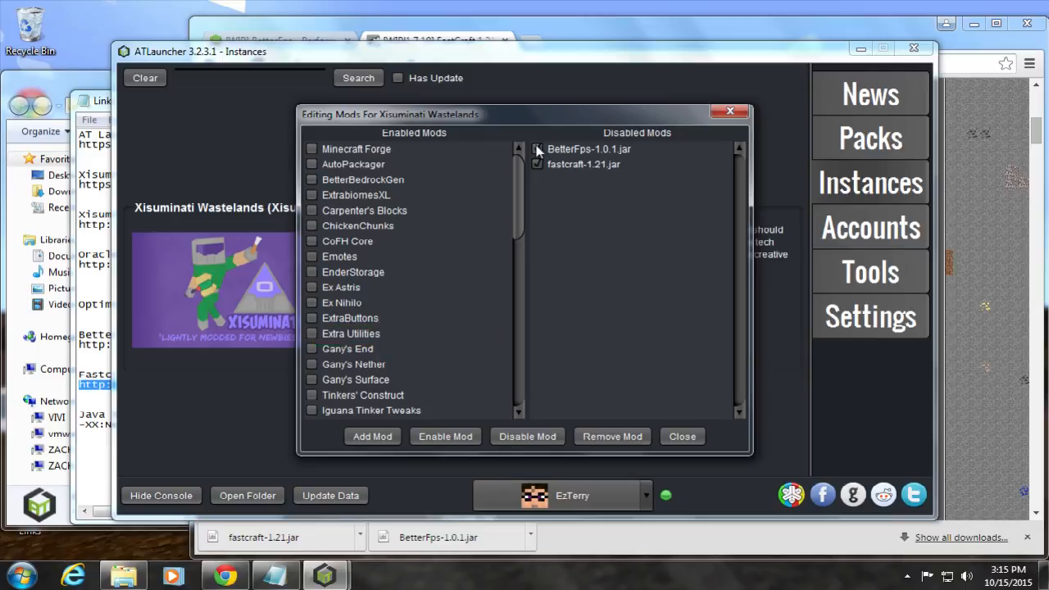
pyautogui.click(433, 436)
pyautogui.moveTo(521, 208); pyautogui.dragTo(501, 401)
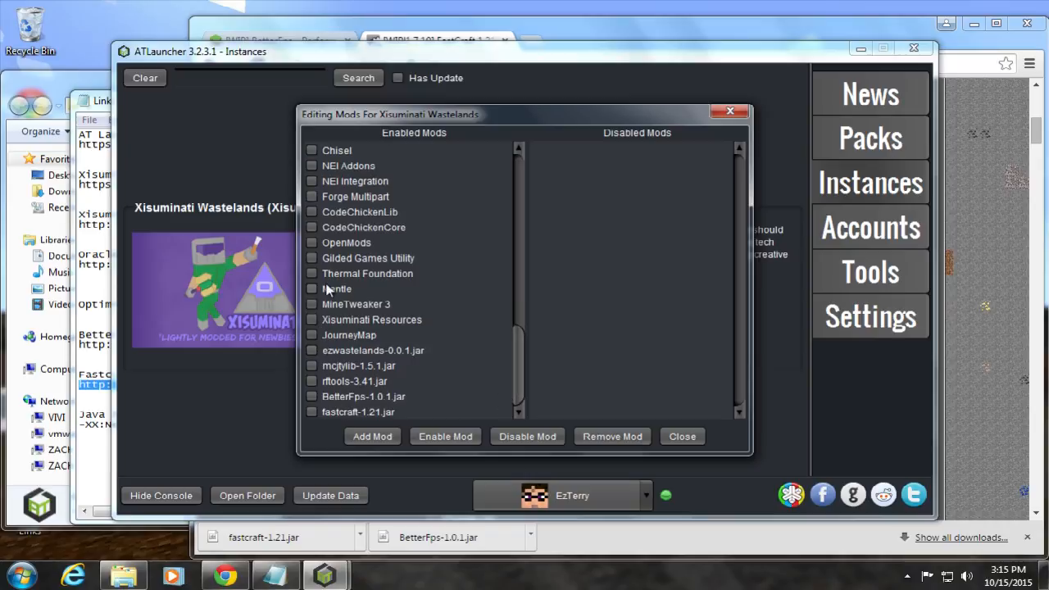
pyautogui.moveTo(520, 347); pyautogui.dragTo(515, 151)
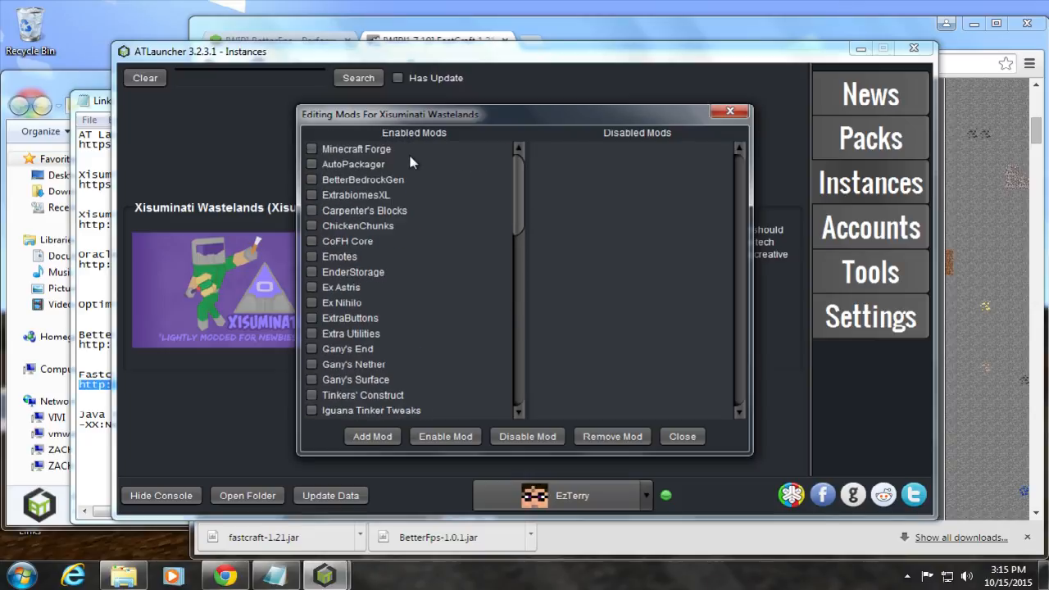
pyautogui.click(881, 148)
# Step: Look over the Java/Minecraft memory and parameter settings, return to Instances, then bring the Links notes forward
pyautogui.click(881, 182)
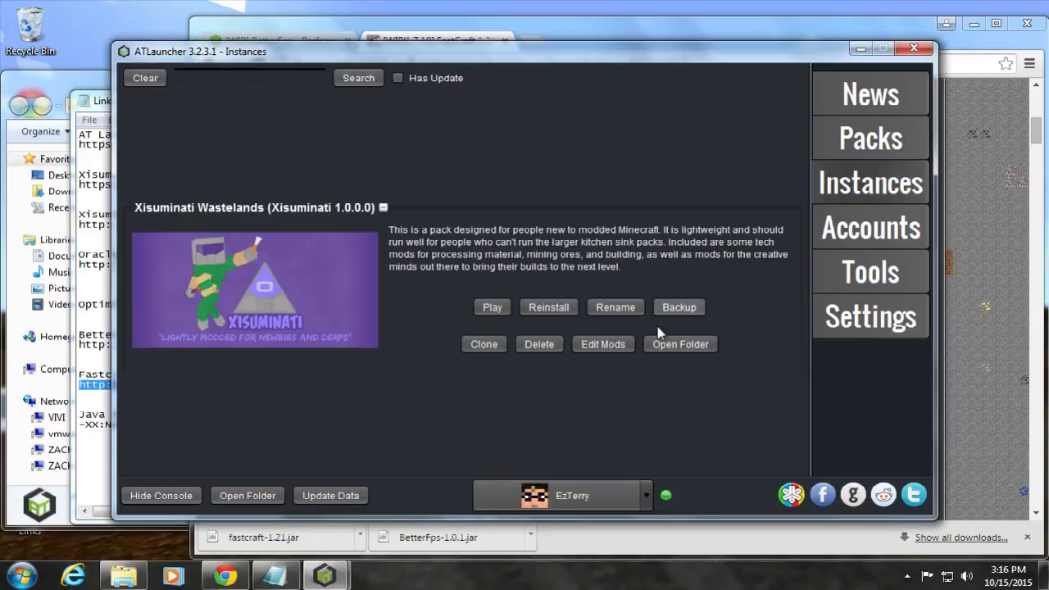
pyautogui.click(845, 322)
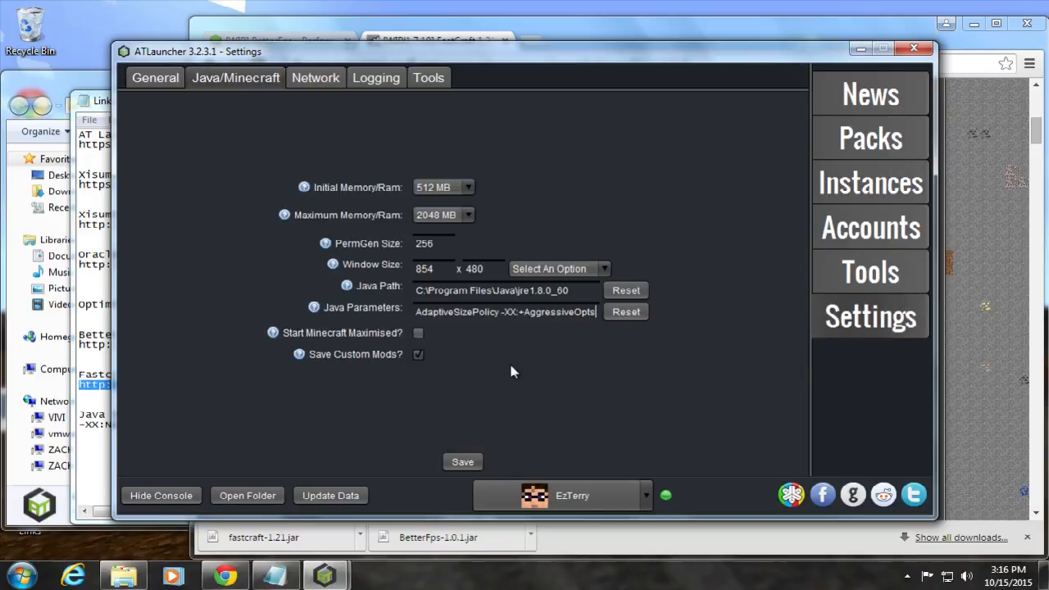
pyautogui.click(828, 196)
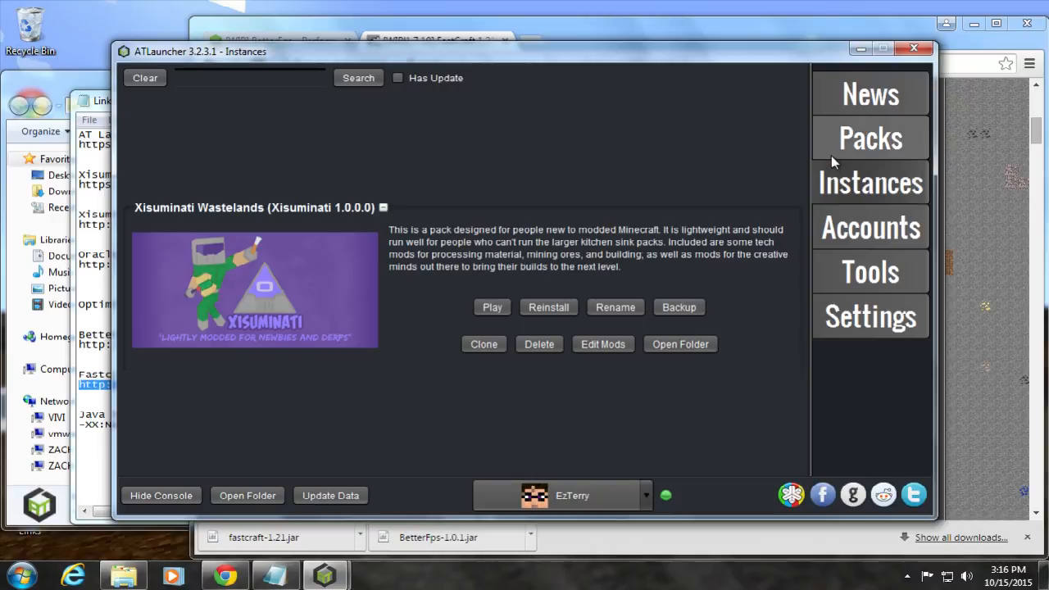
pyautogui.click(94, 366)
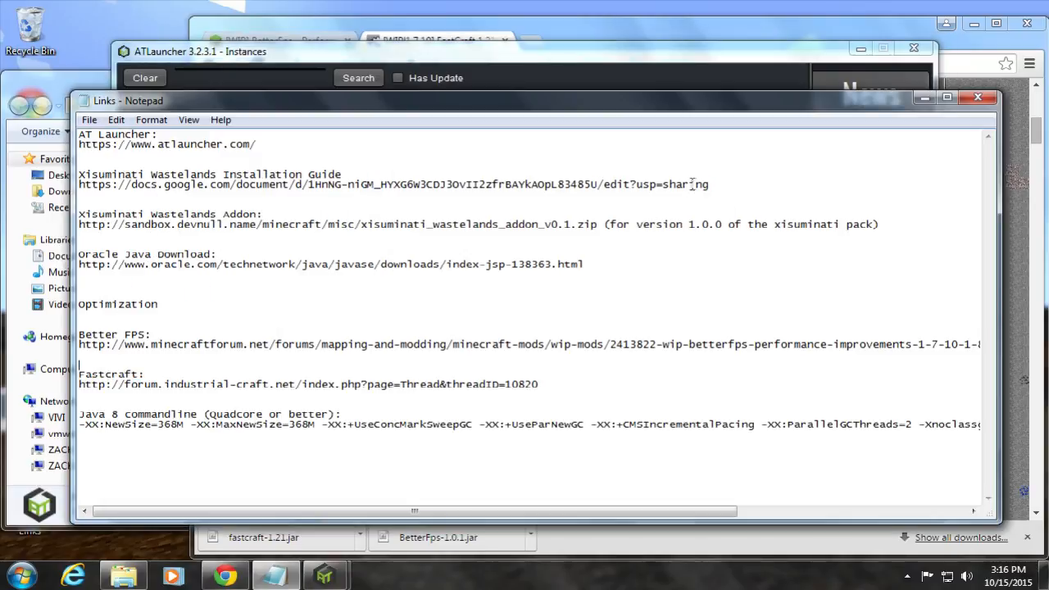
# Step: Load the installation guide in Chrome using the URL copied from the Links notes
pyautogui.moveTo(711, 182); pyautogui.dragTo(57, 188)
pyautogui.hotkey('ctrl', 'c')
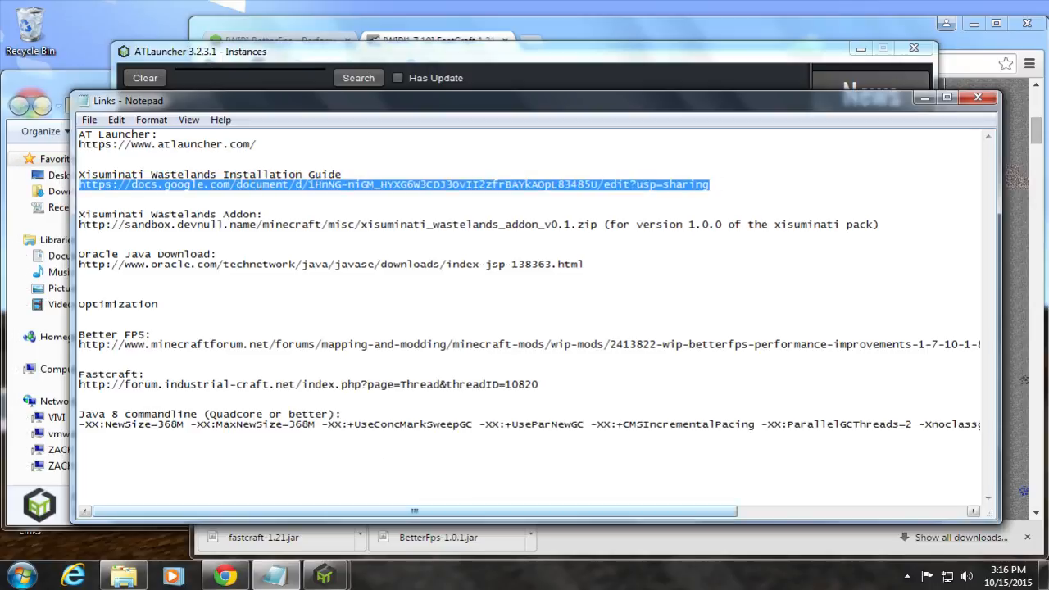
pyautogui.moveTo(325, 577)
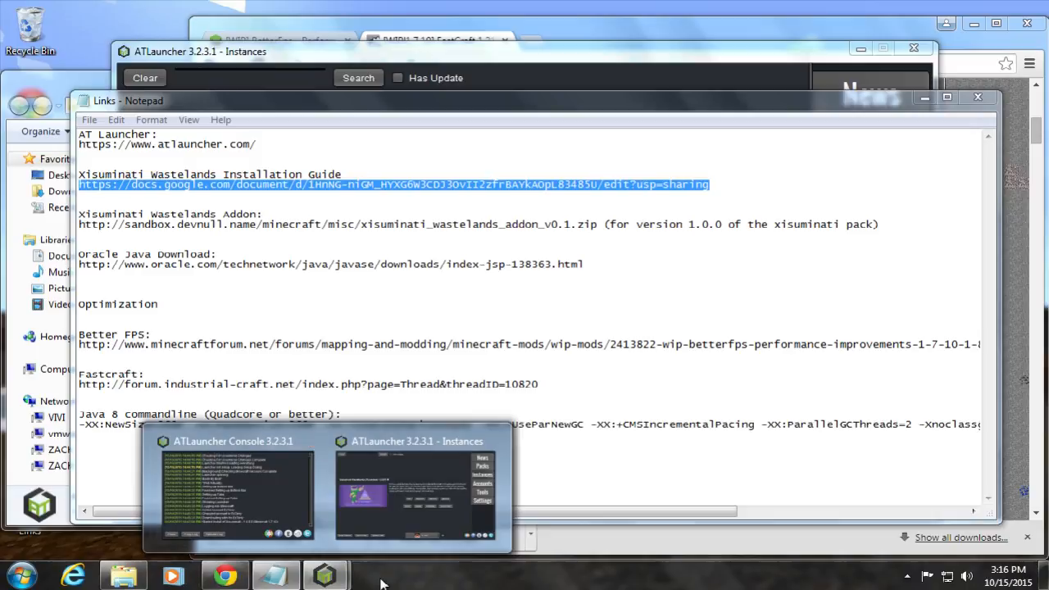
pyautogui.click(226, 576)
pyautogui.click(612, 65)
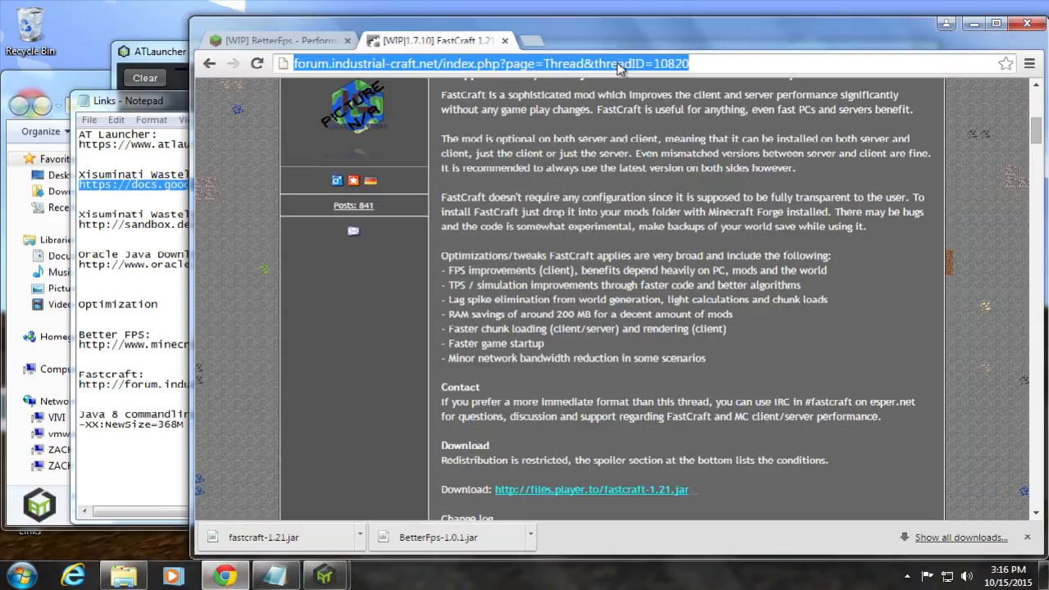
pyautogui.hotkey('ctrl', 'v')
pyautogui.click(816, 123)
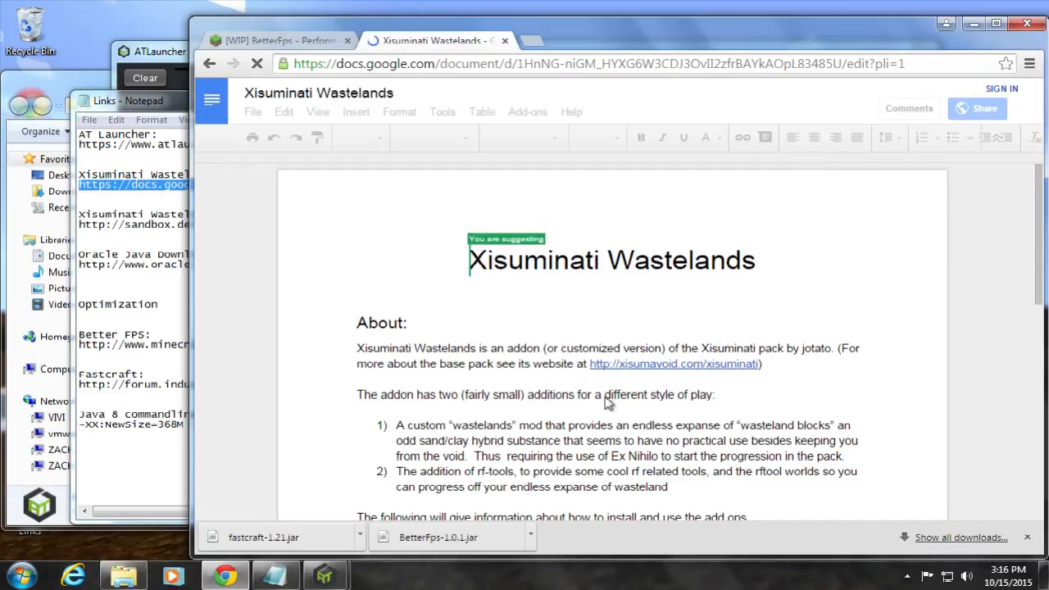
# Step: Scroll through the guide down to the release version table near the end
pyautogui.scroll(-3, 540, 418)
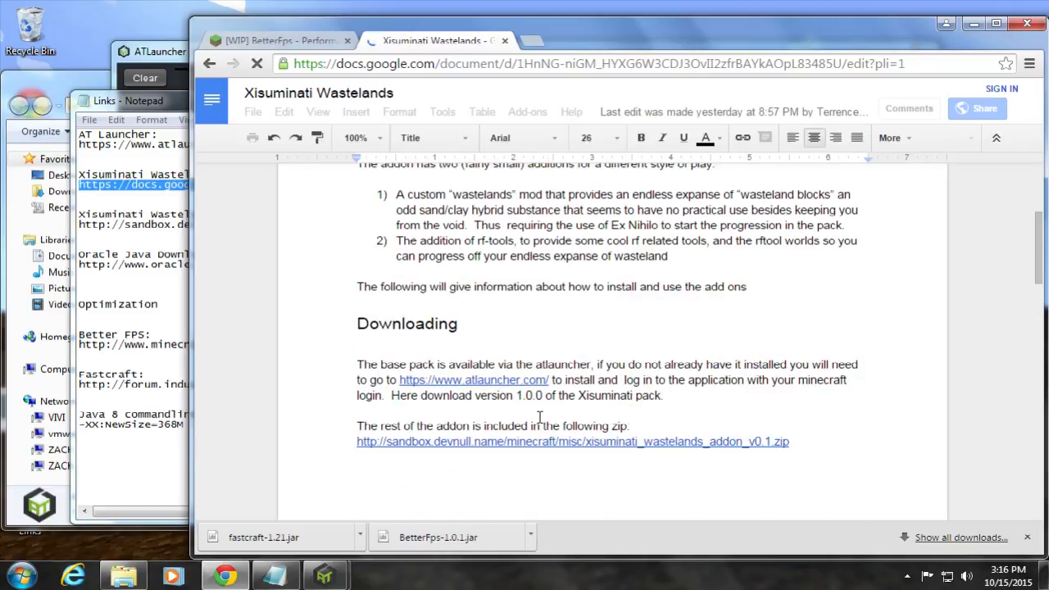
pyautogui.scroll(-2, 540, 418)
pyautogui.scroll(-5, 540, 418)
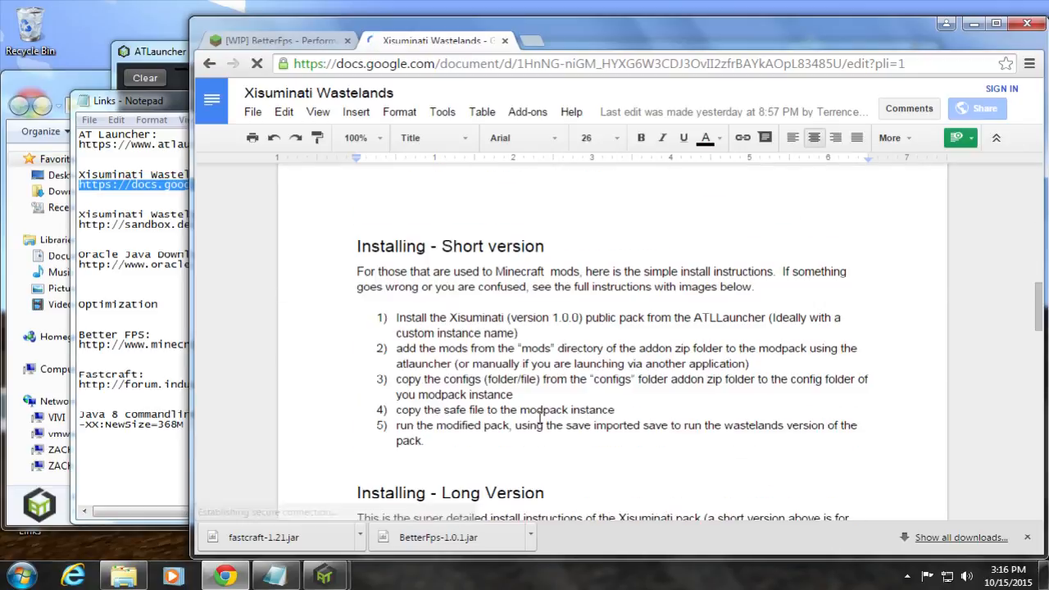
pyautogui.scroll(-10, 540, 419)
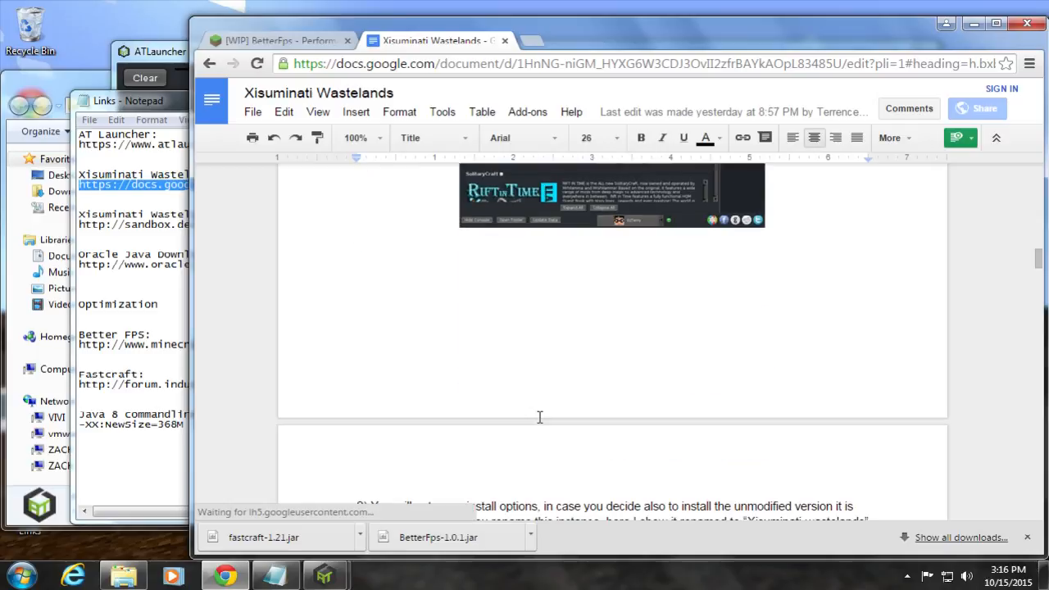
pyautogui.scroll(-9, 541, 418)
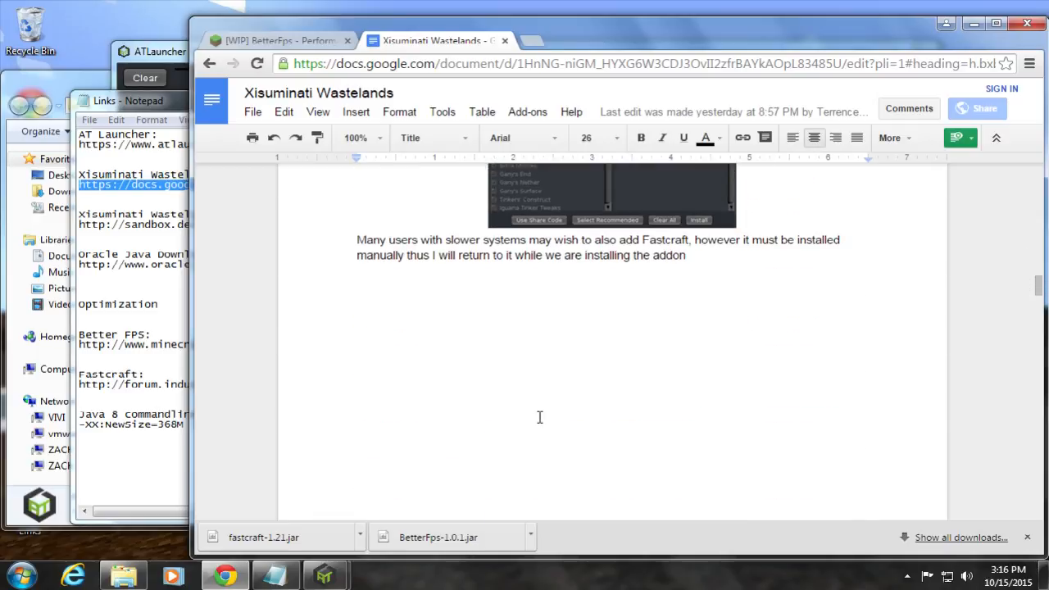
pyautogui.scroll(-8, 540, 418)
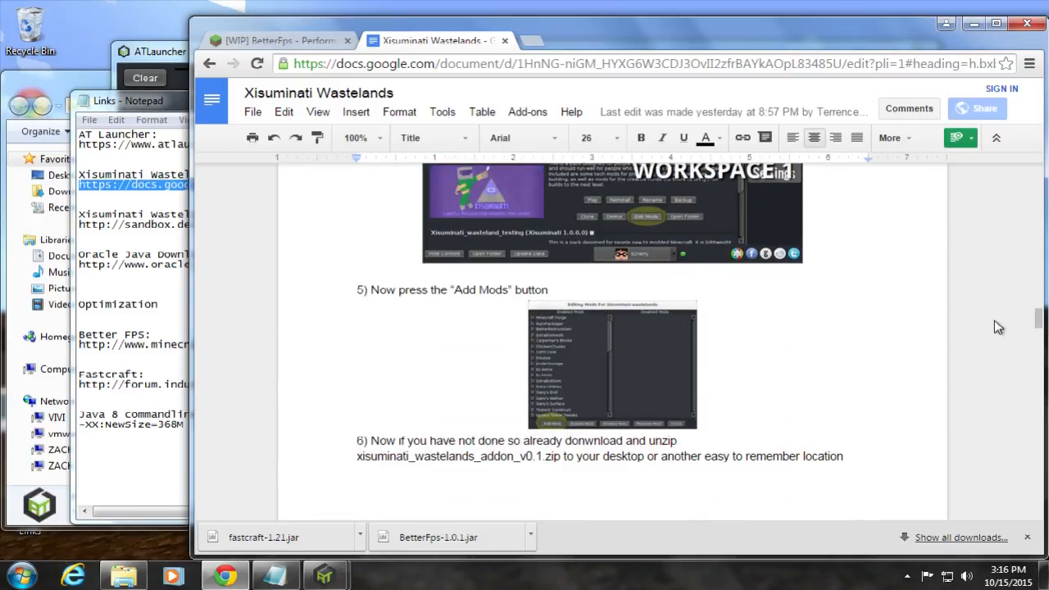
pyautogui.moveTo(1038, 323); pyautogui.dragTo(1038, 490)
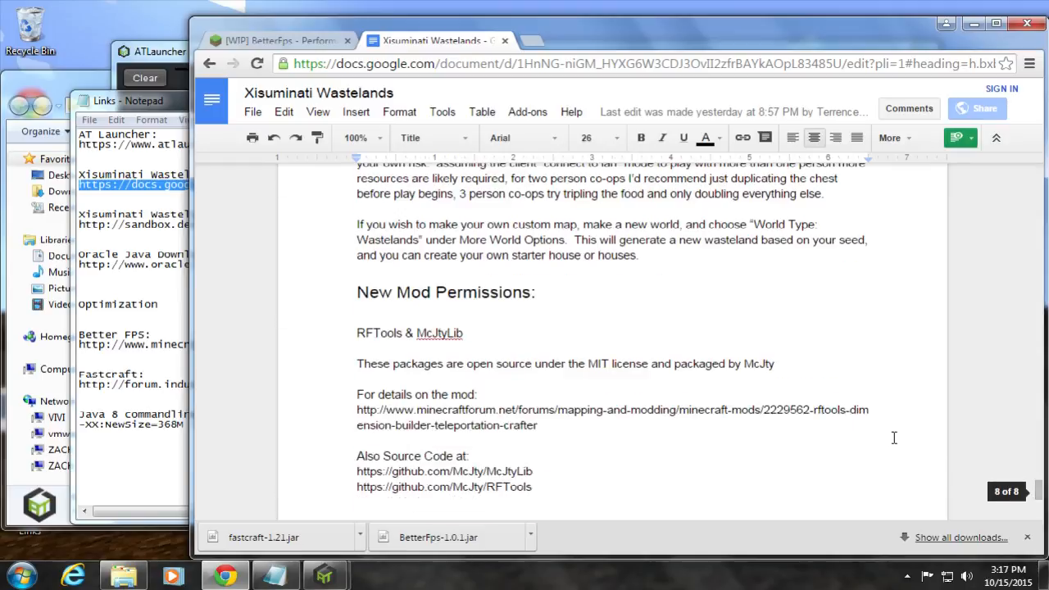
pyautogui.scroll(5, 893, 436)
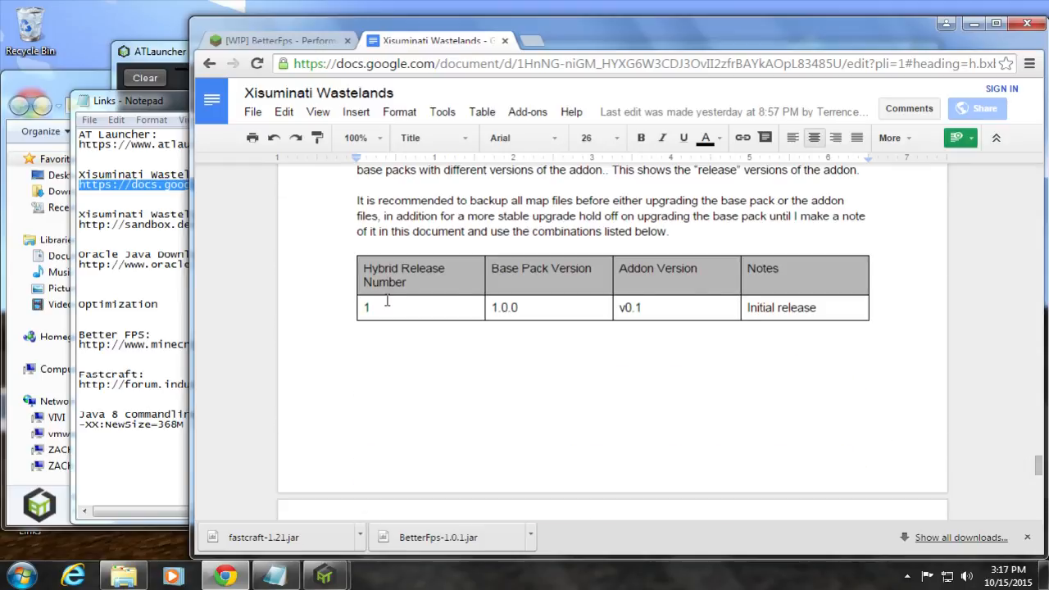
# Step: Highlight the release table cells showing release 1 pairs base pack 1.0.0 with addon v0.1
pyautogui.moveTo(416, 283); pyautogui.dragTo(367, 271)
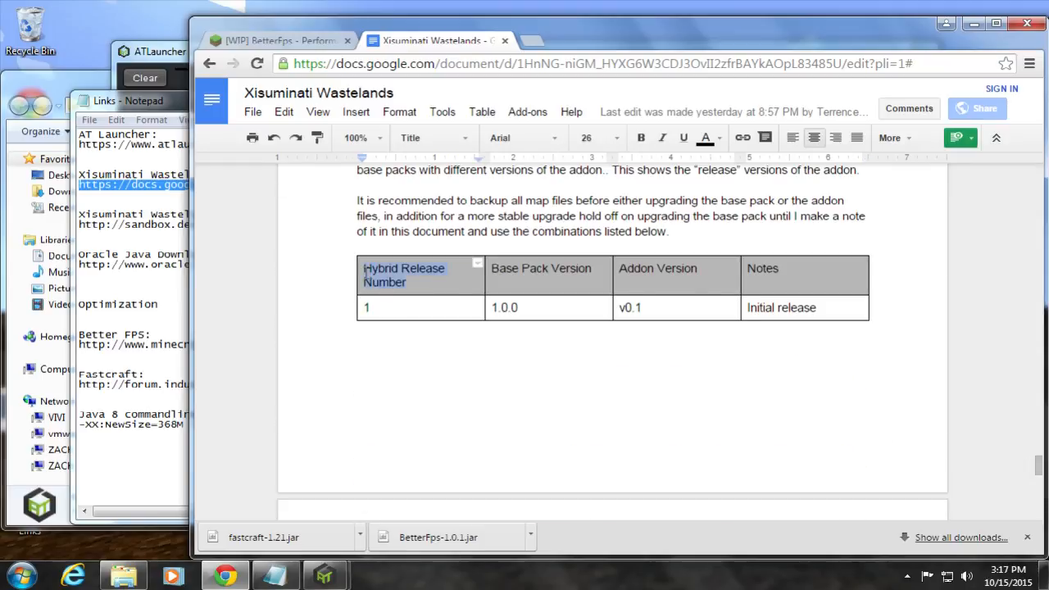
pyautogui.moveTo(391, 307); pyautogui.dragTo(367, 307)
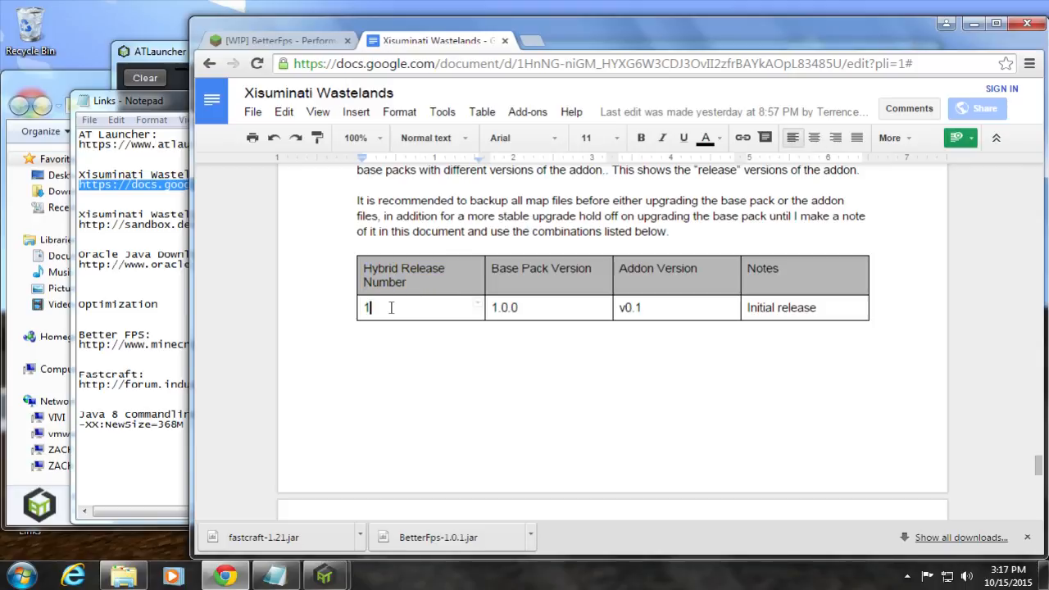
pyautogui.moveTo(527, 307); pyautogui.dragTo(491, 308)
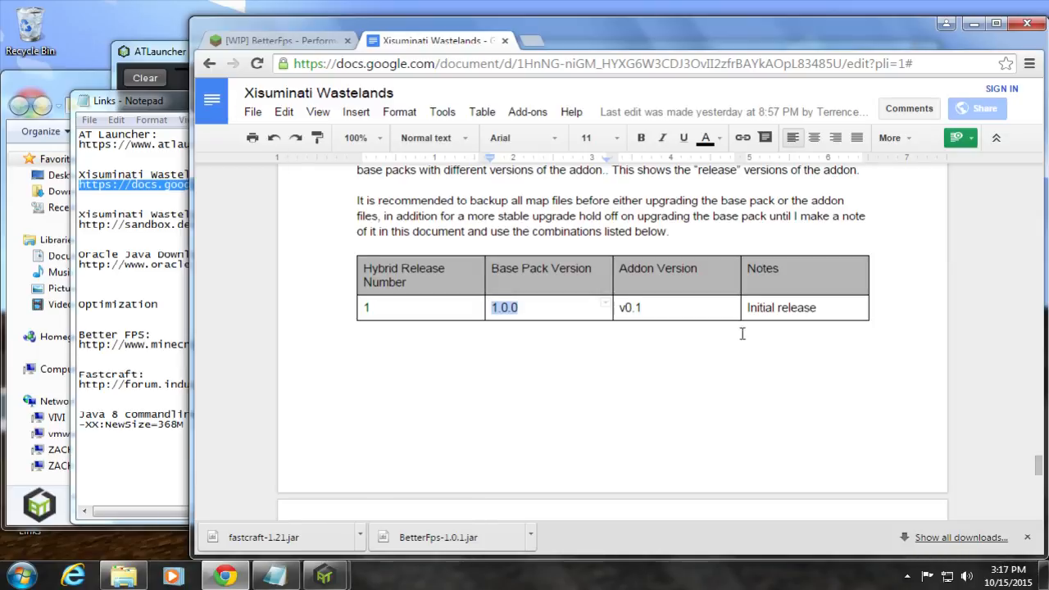
pyautogui.moveTo(652, 309); pyautogui.dragTo(624, 307)
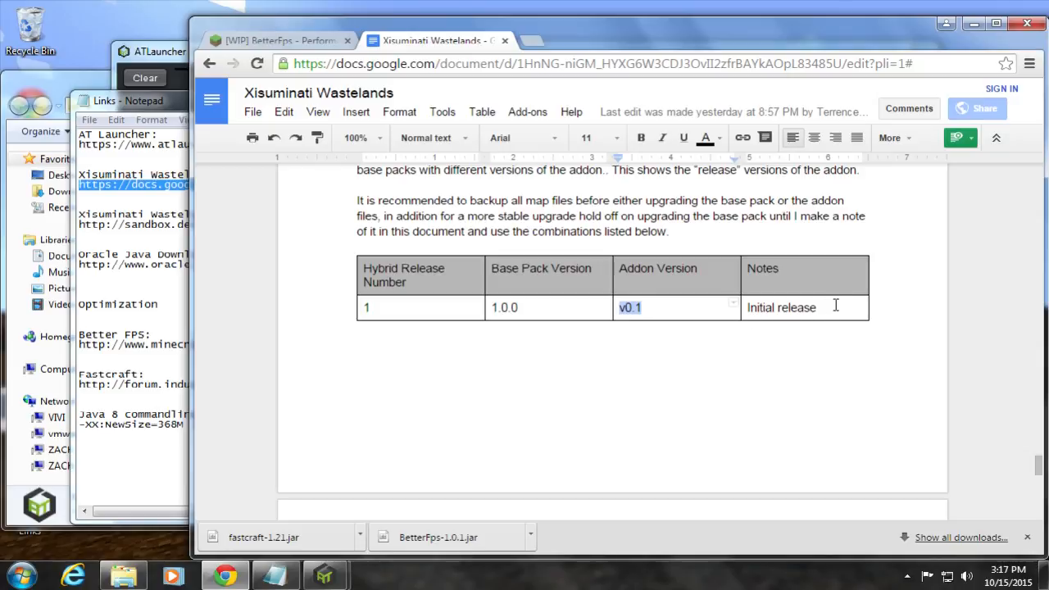
pyautogui.moveTo(836, 305); pyautogui.dragTo(762, 308)
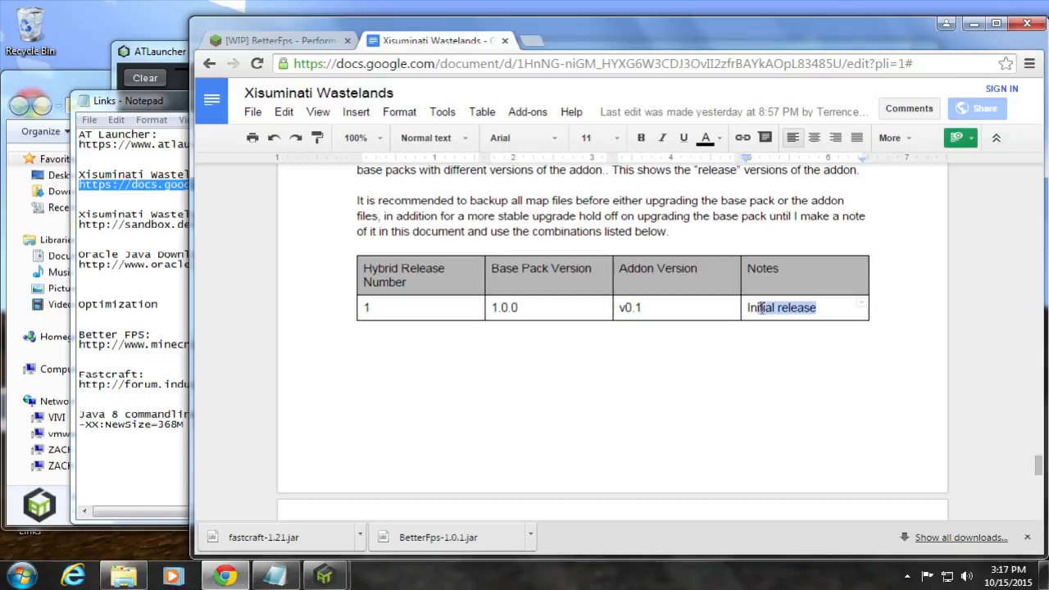
pyautogui.click(541, 310)
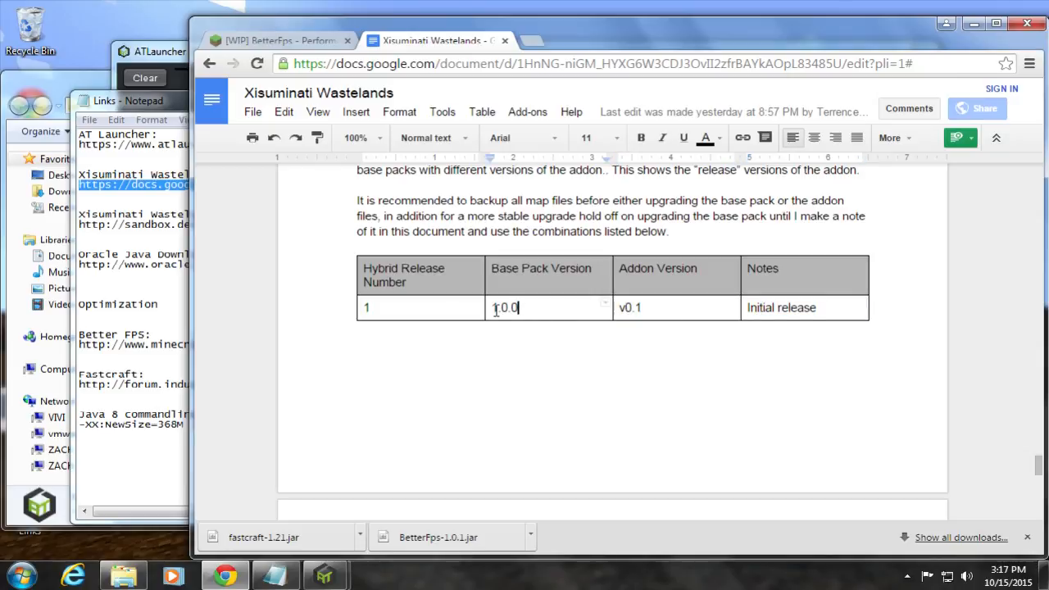
pyautogui.moveTo(708, 310); pyautogui.dragTo(627, 306)
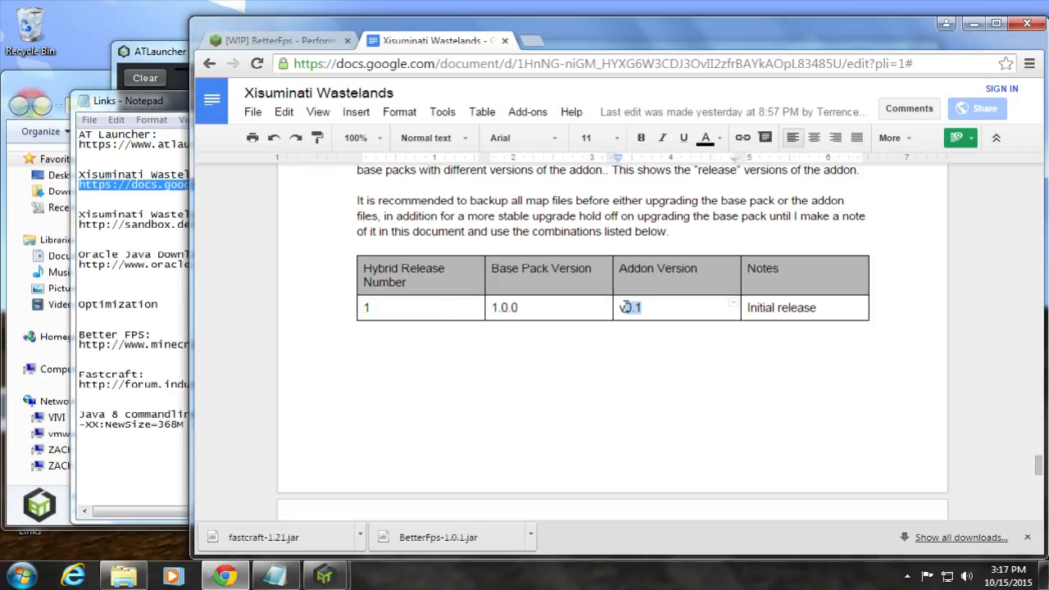
pyautogui.click(374, 330)
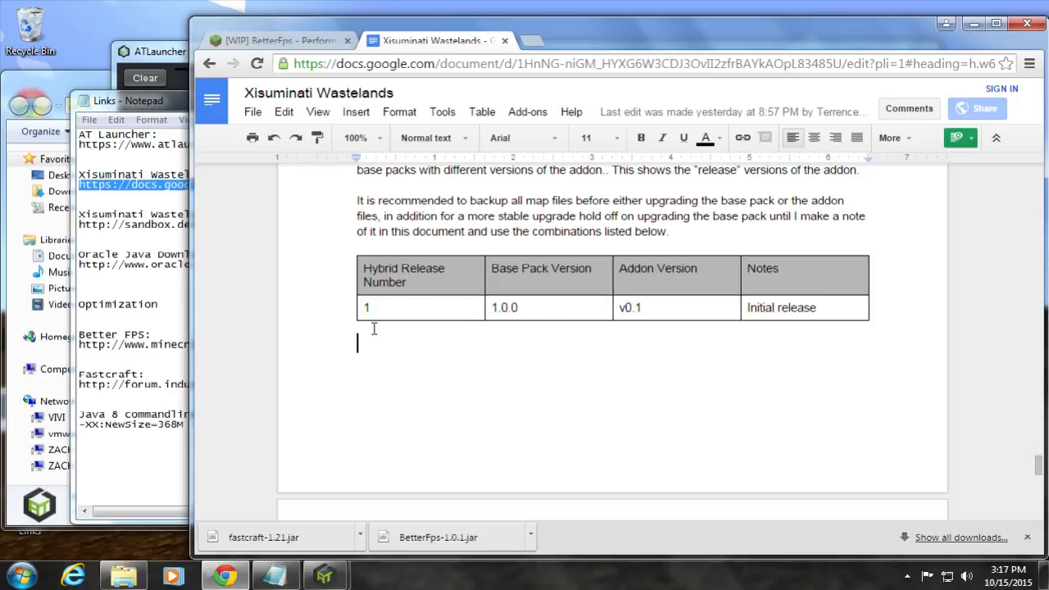
pyautogui.click(503, 329)
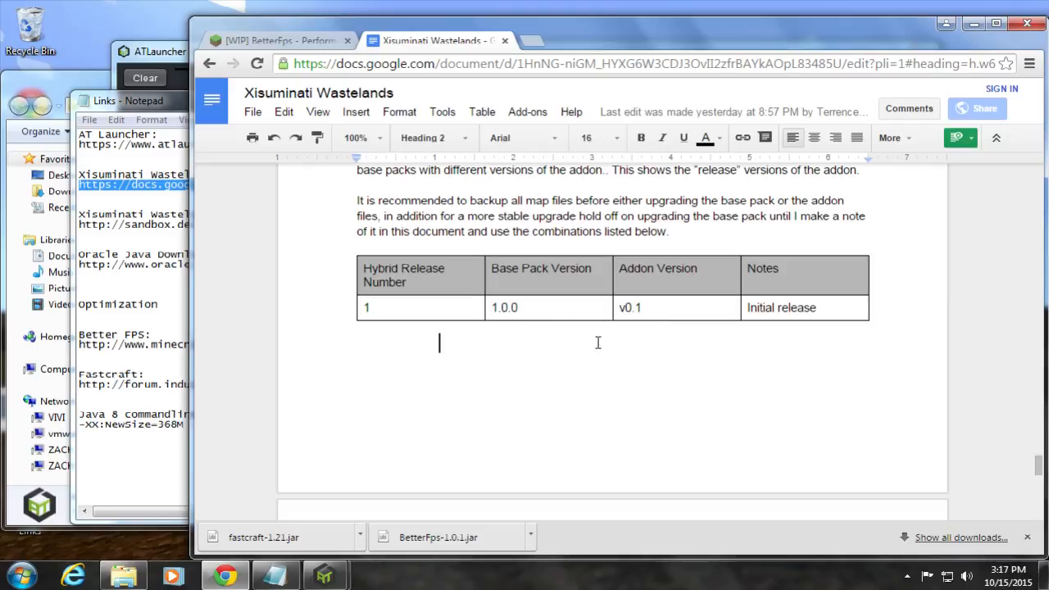
pyautogui.moveTo(647, 307); pyautogui.dragTo(619, 308)
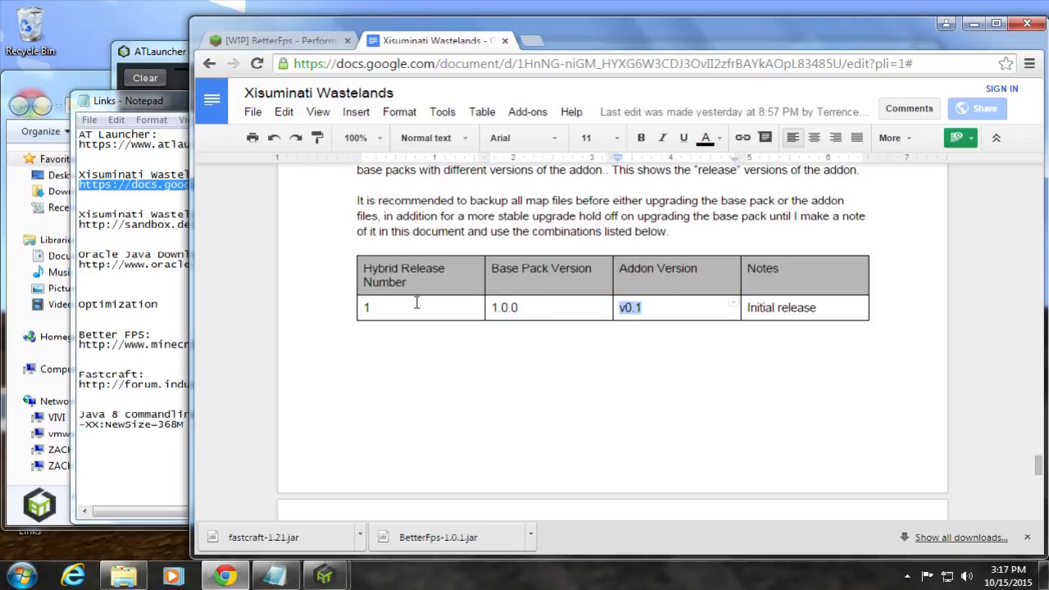
# Step: Scroll up to the Downloading section and highlight the xisuminati_wastelands_addon_v0.1.zip link
pyautogui.moveTo(1038, 461); pyautogui.dragTo(1024, 187)
pyautogui.scroll(-3, 787, 358)
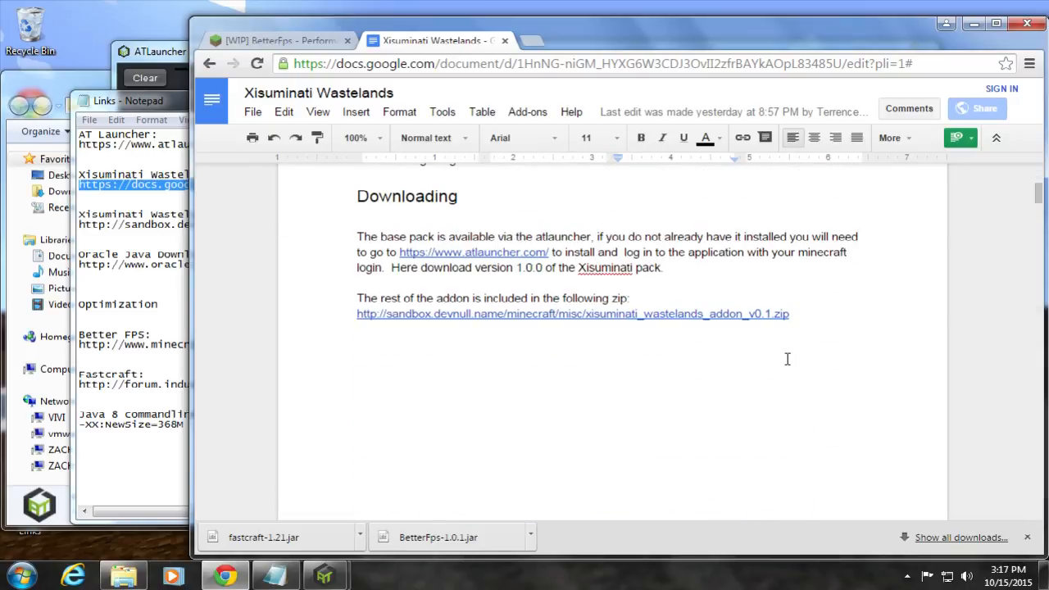
pyautogui.moveTo(802, 320); pyautogui.dragTo(394, 318)
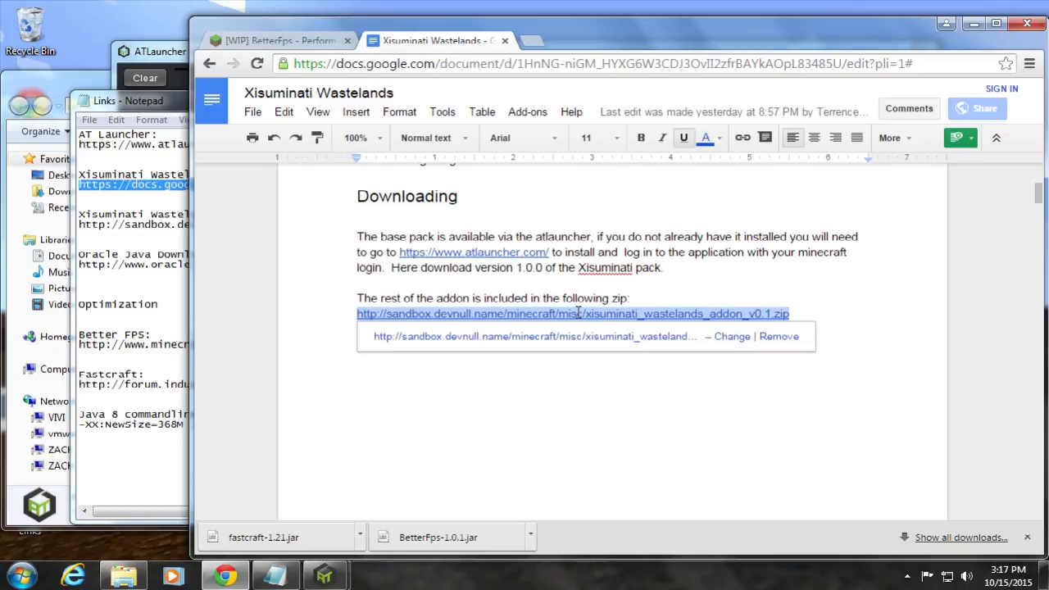
# Step: Search packs for 'xi', try a new Xisuminati instance named 'Wastelands 2', then cancel back to Instances
pyautogui.click(172, 62)
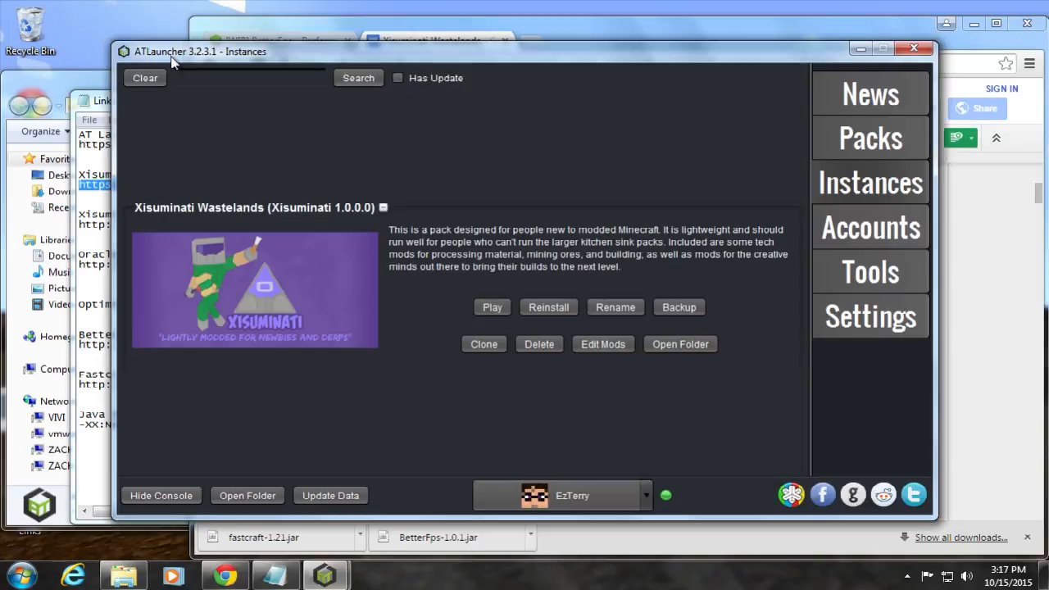
pyautogui.click(890, 152)
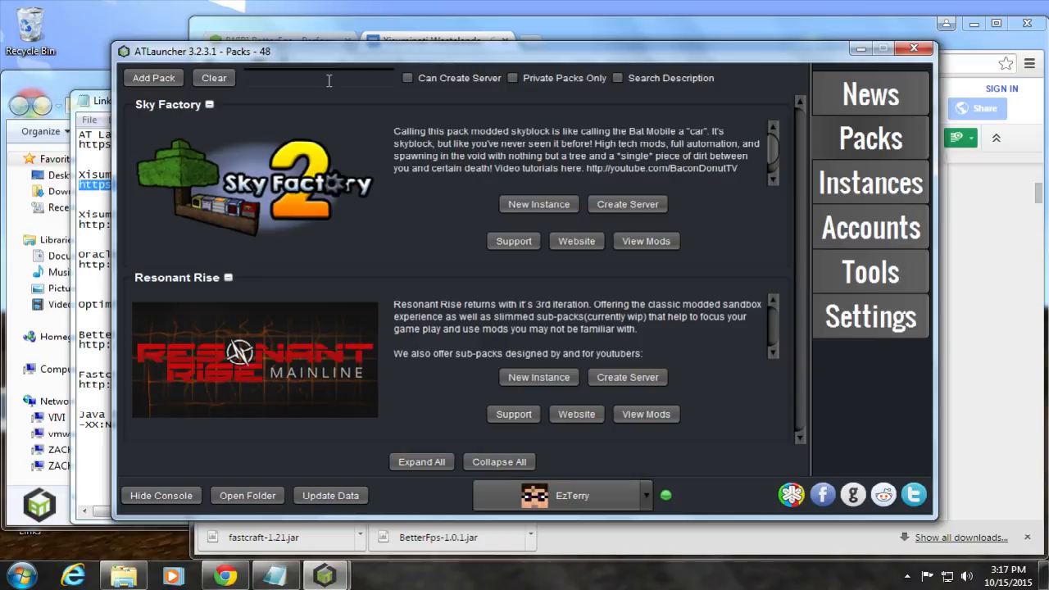
pyautogui.write('xi')
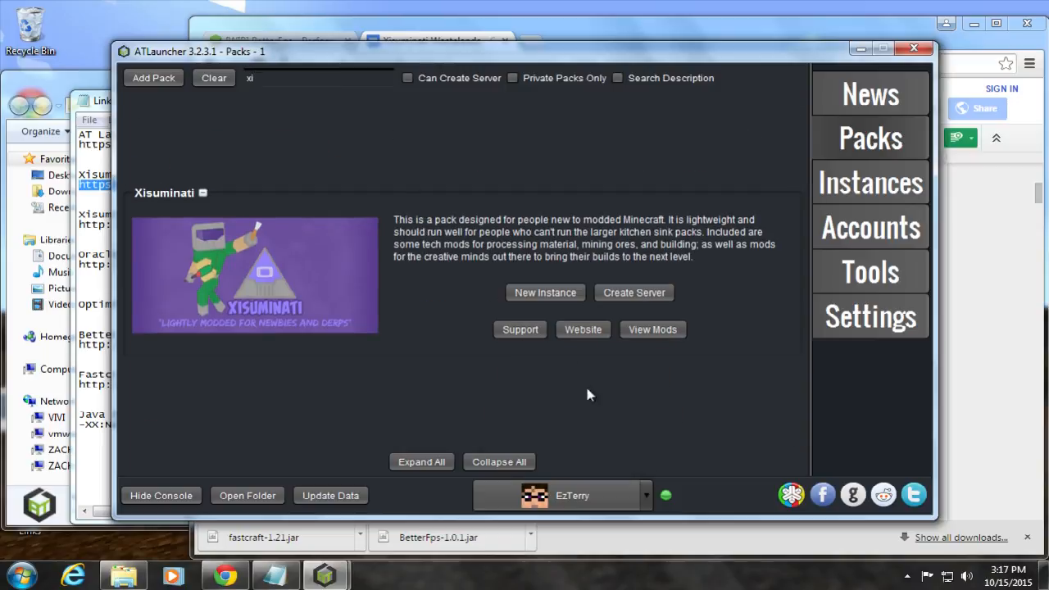
pyautogui.click(566, 294)
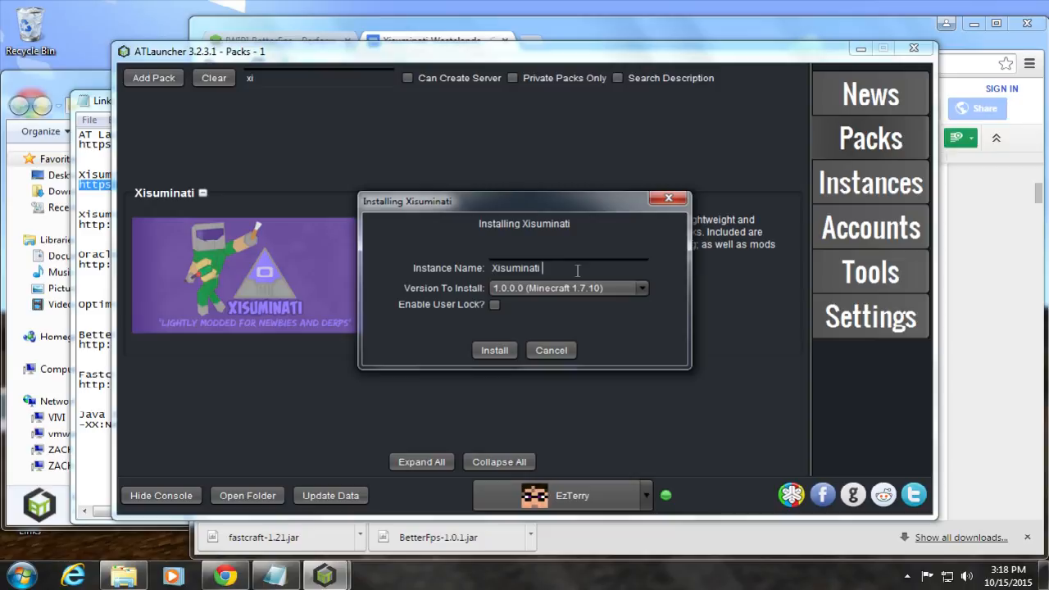
pyautogui.write('Wastelands 2')
pyautogui.click(548, 353)
pyautogui.click(847, 189)
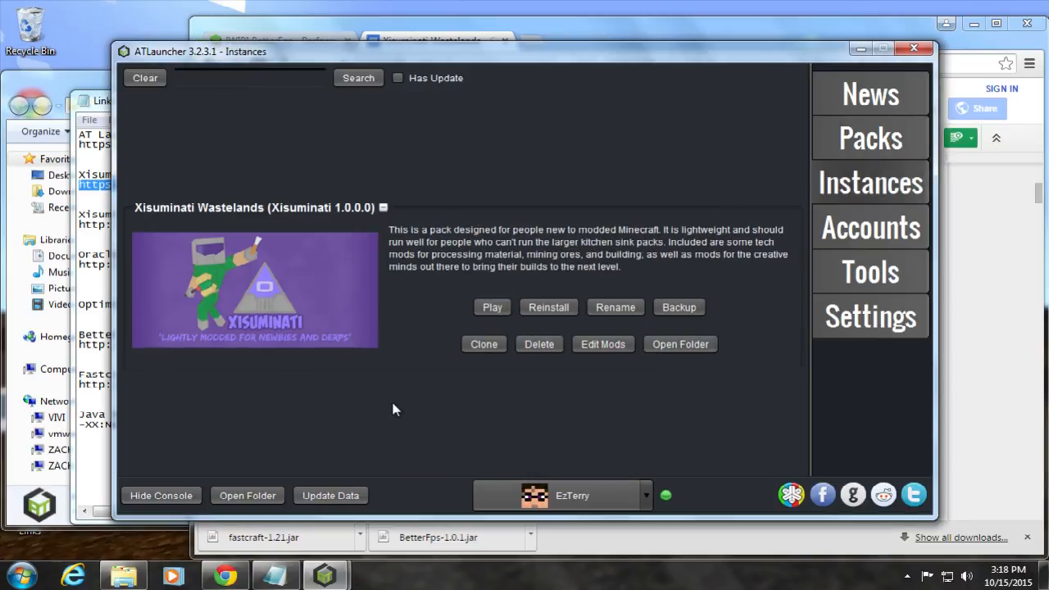
# Step: Open the instance folder and check its saves holds the NEI and Wasteland Escape worlds
pyautogui.click(665, 345)
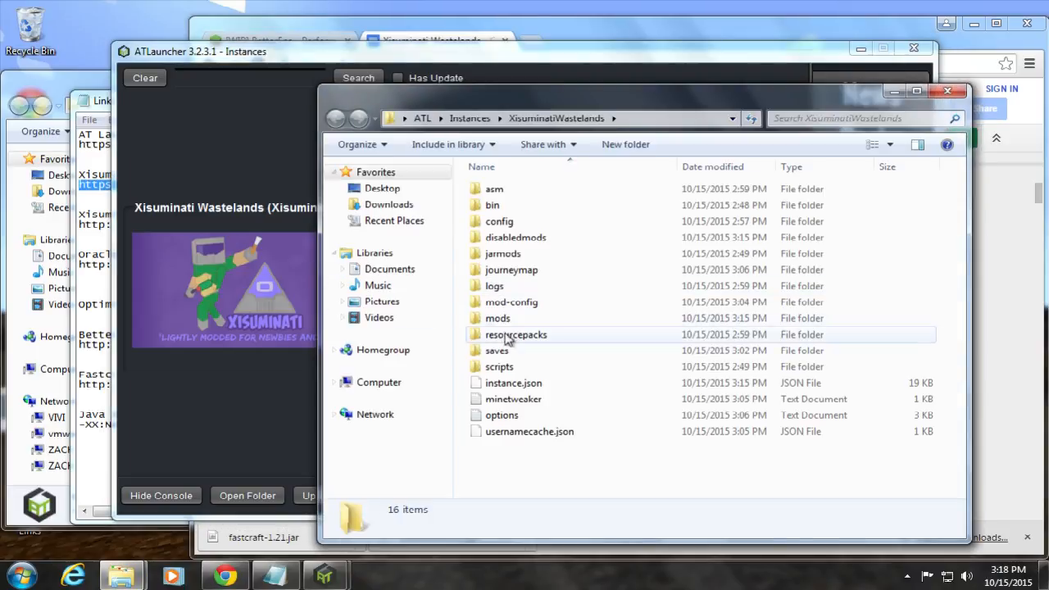
pyautogui.click(498, 352)
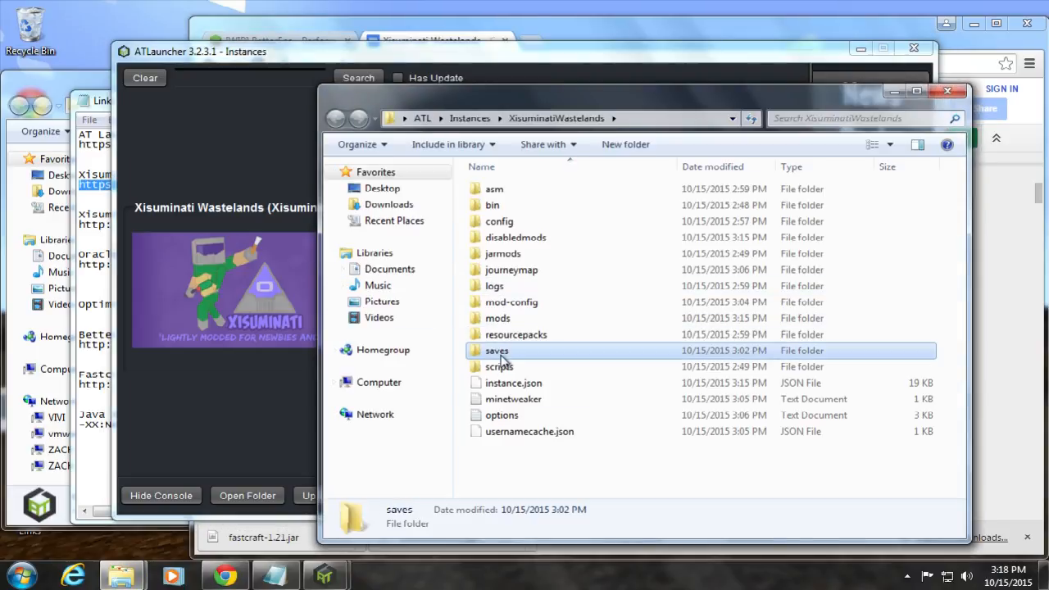
pyautogui.rightClick(496, 353)
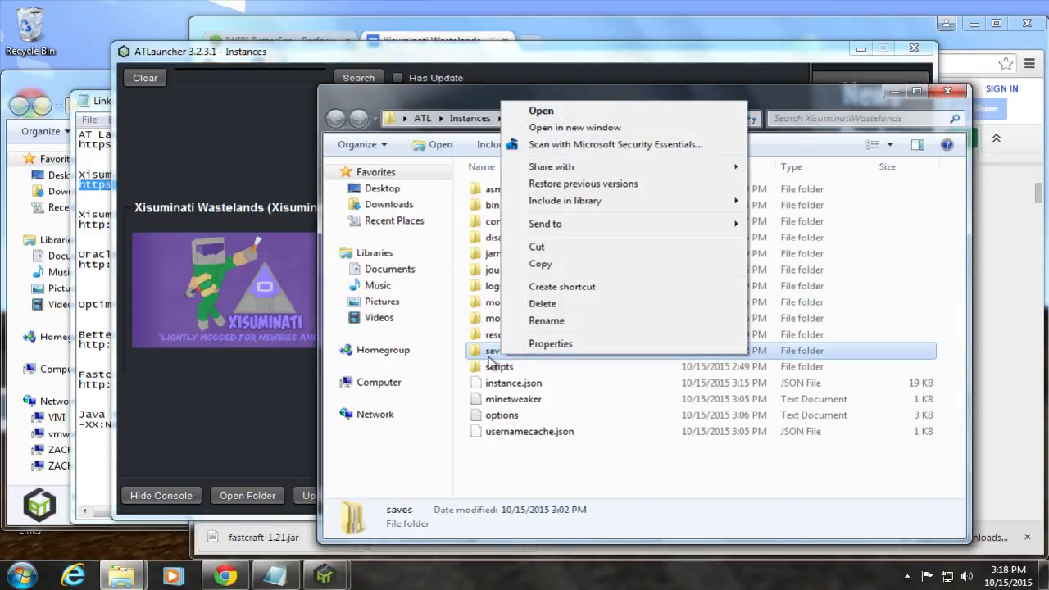
pyautogui.click(490, 358)
pyautogui.doubleClick(492, 352)
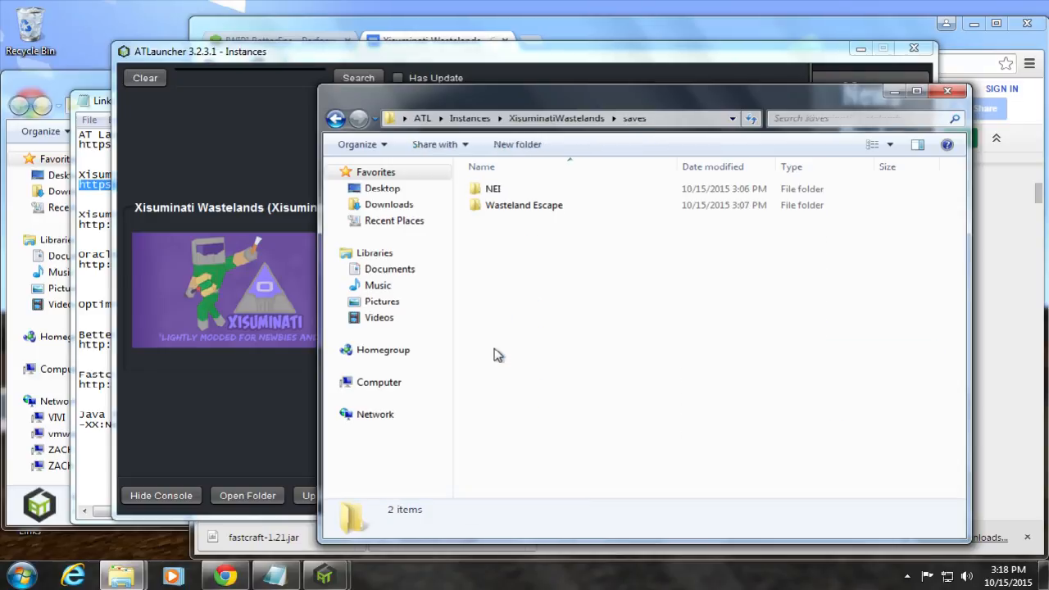
pyautogui.click(505, 209)
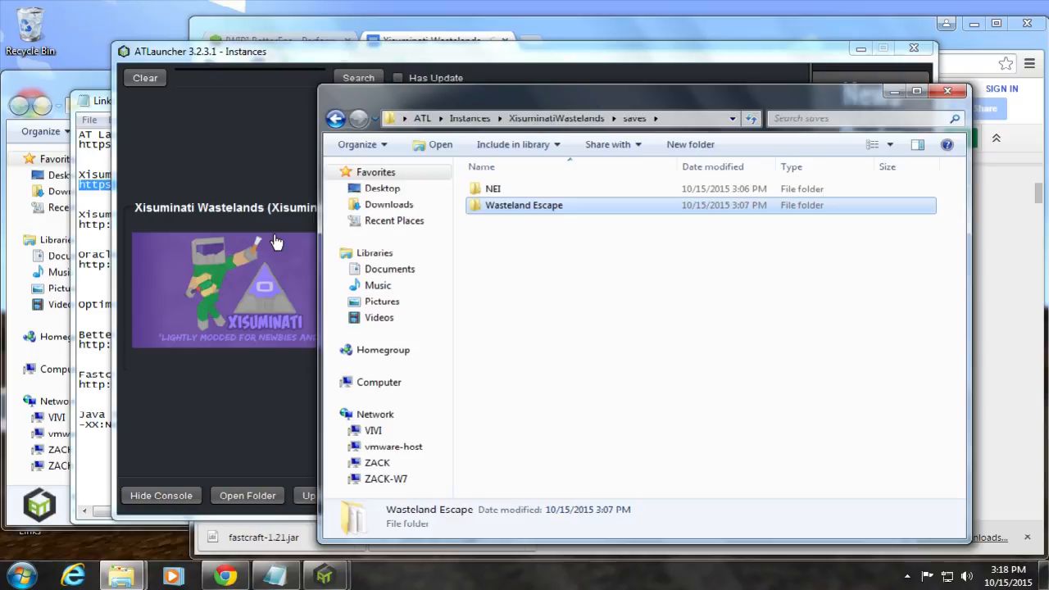
pyautogui.click(336, 118)
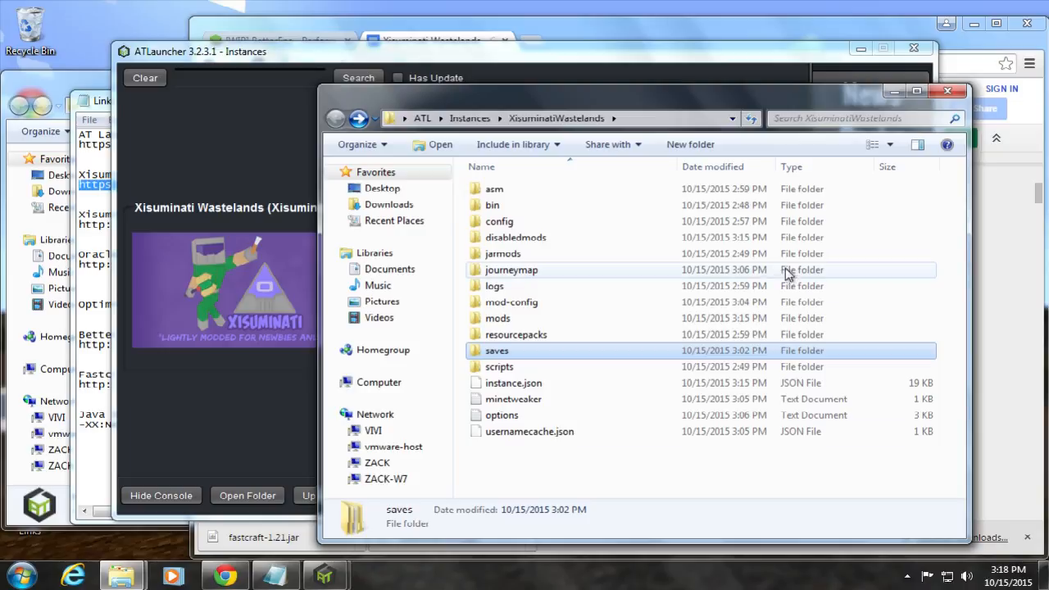
# Step: Switch between the instance folder window and ATLauncher, ending with the launcher in front
pyautogui.click(646, 68)
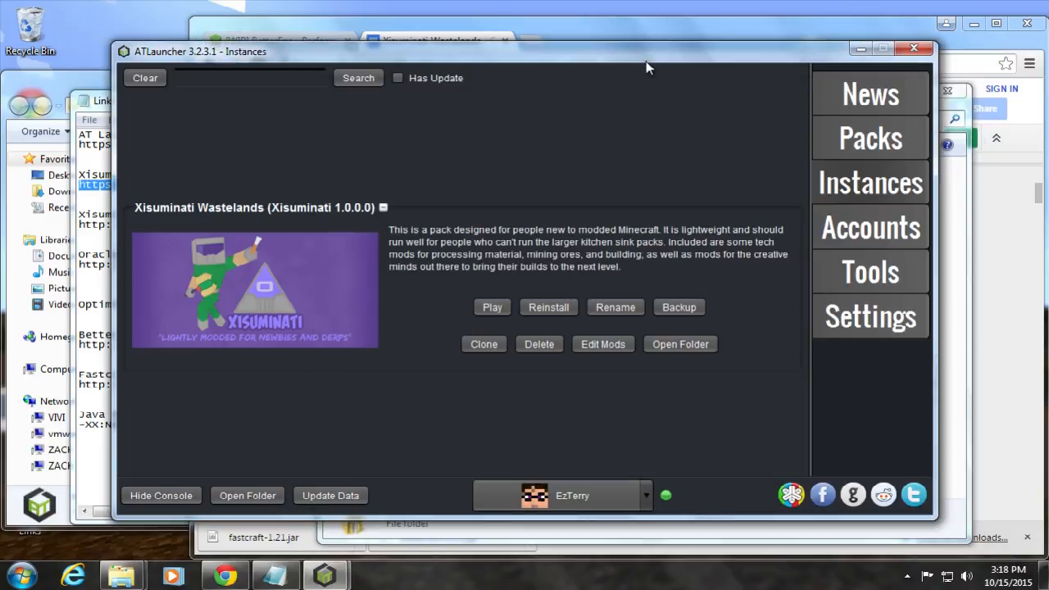
pyautogui.click(963, 340)
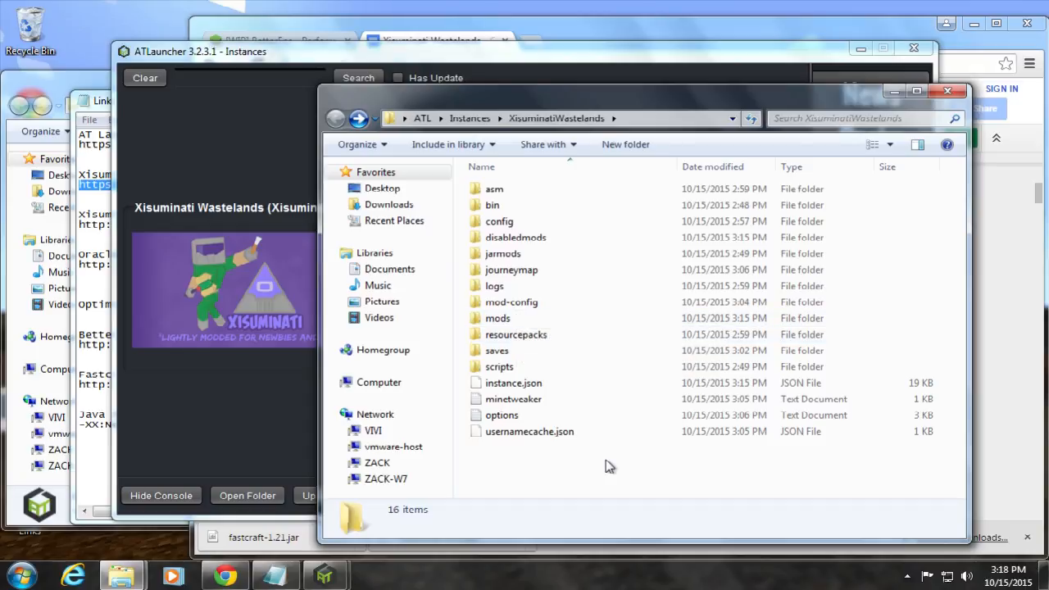
pyautogui.click(451, 57)
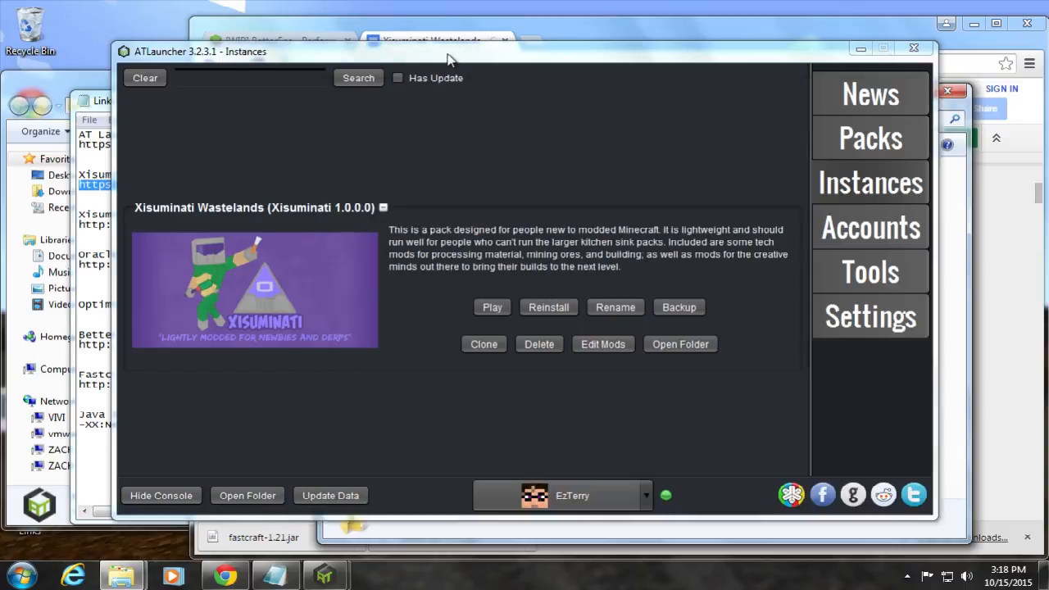